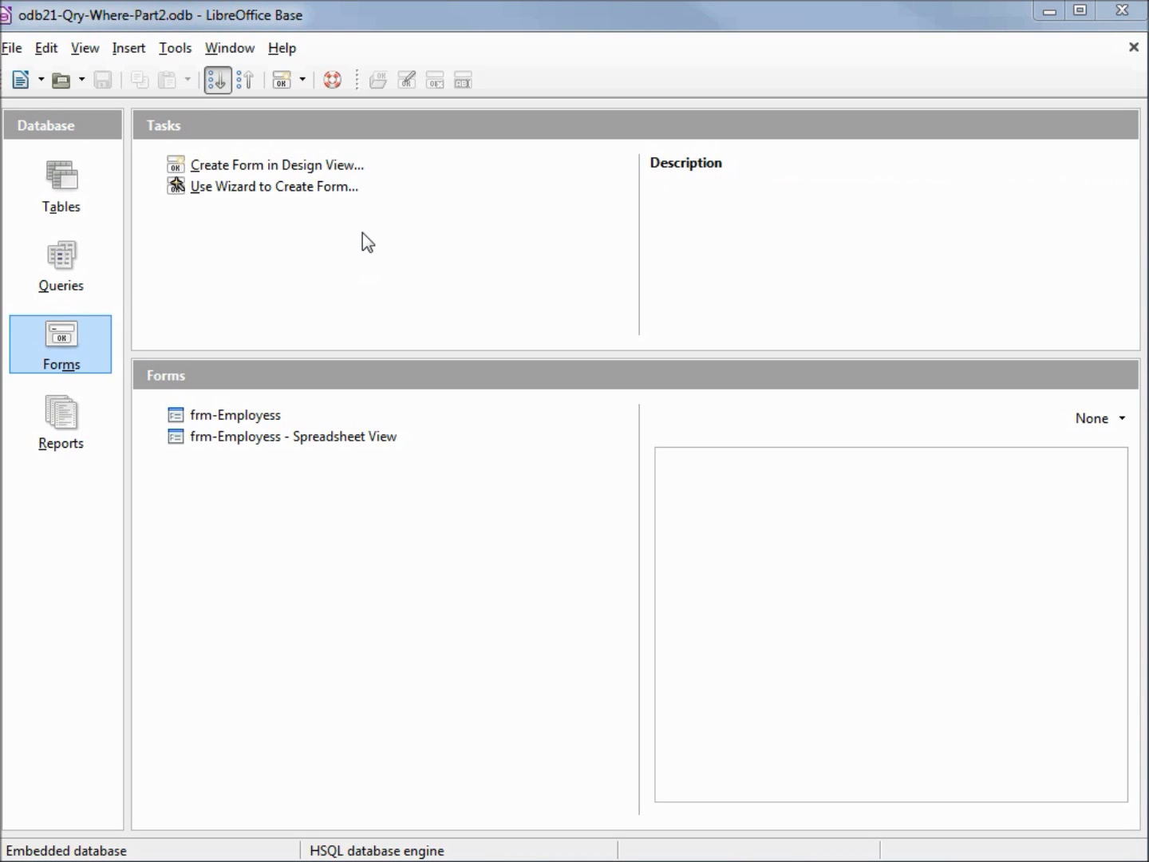
# Show the Queries section of odb21-Qry-Where-Part2.odb with its four saved queries
pyautogui.click(67, 272)
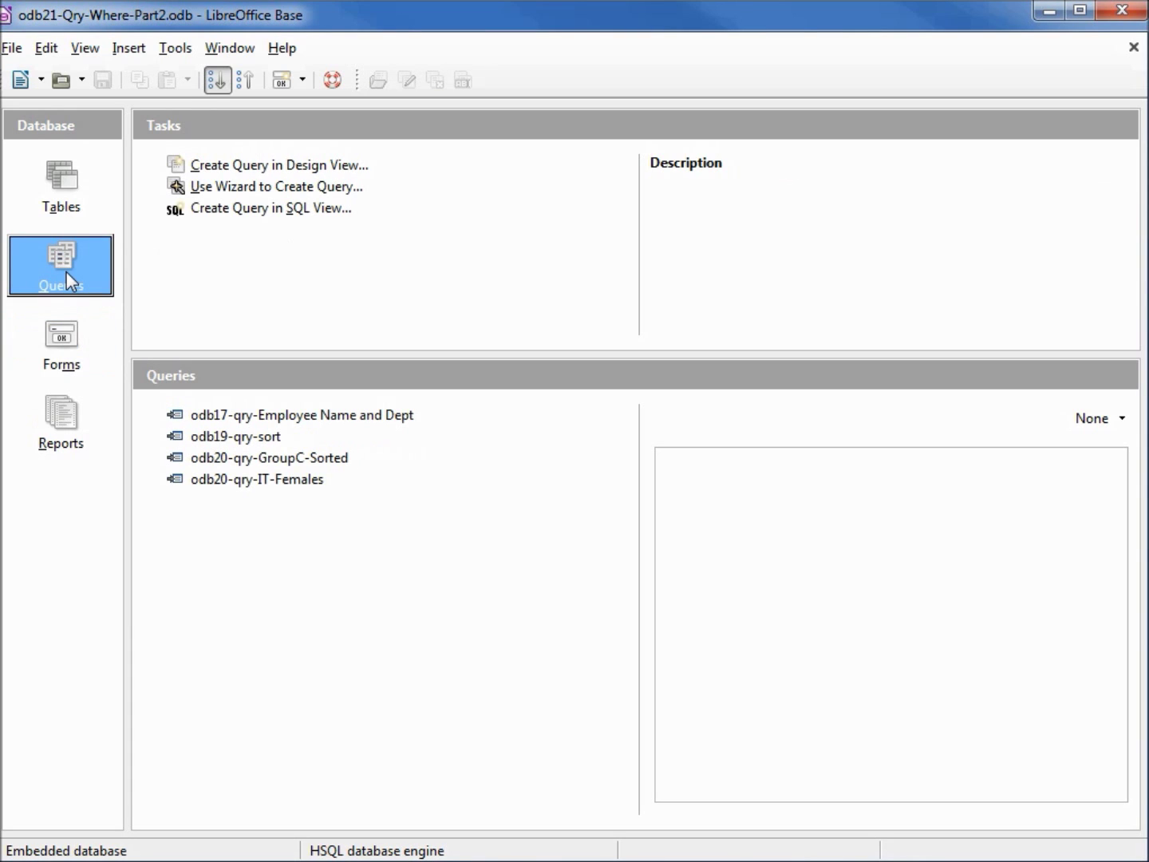
# Create a design-view query on tbl_Employees with Last Name, First Name and Last Name again
pyautogui.click(268, 168)
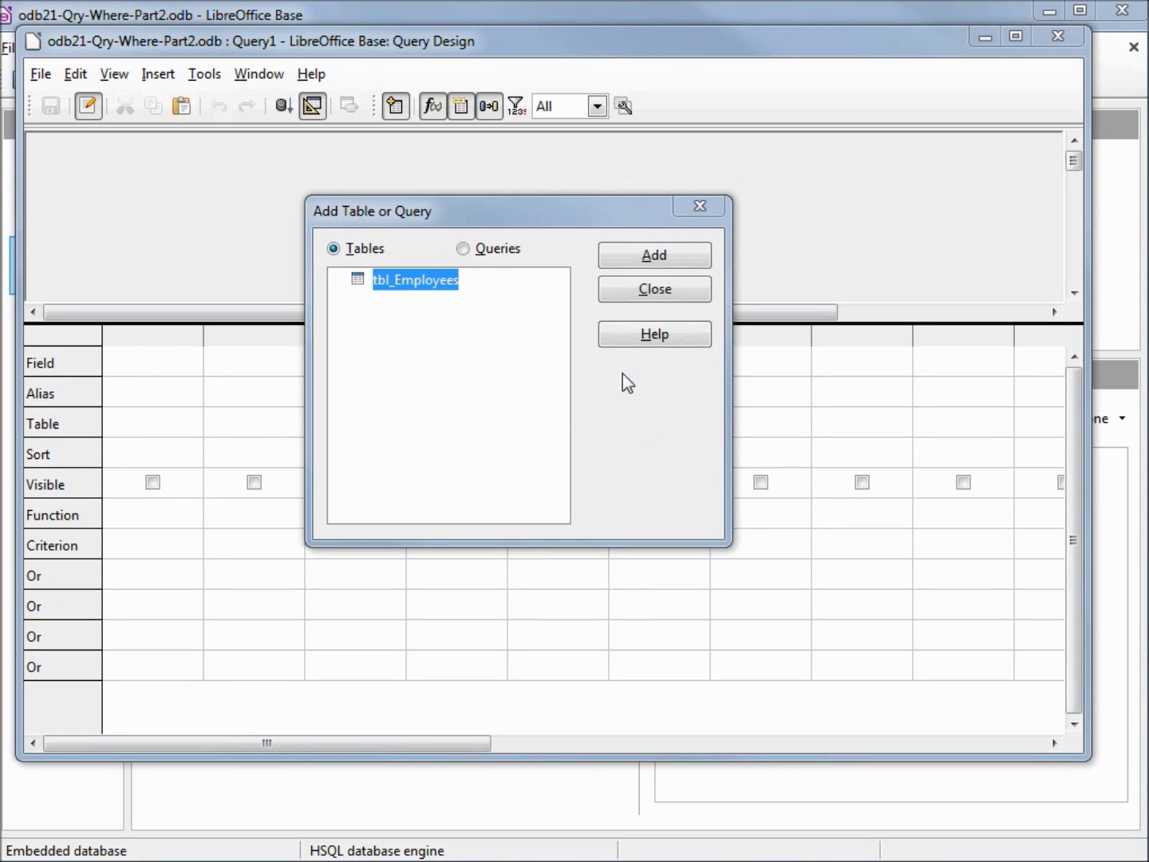
pyautogui.click(665, 256)
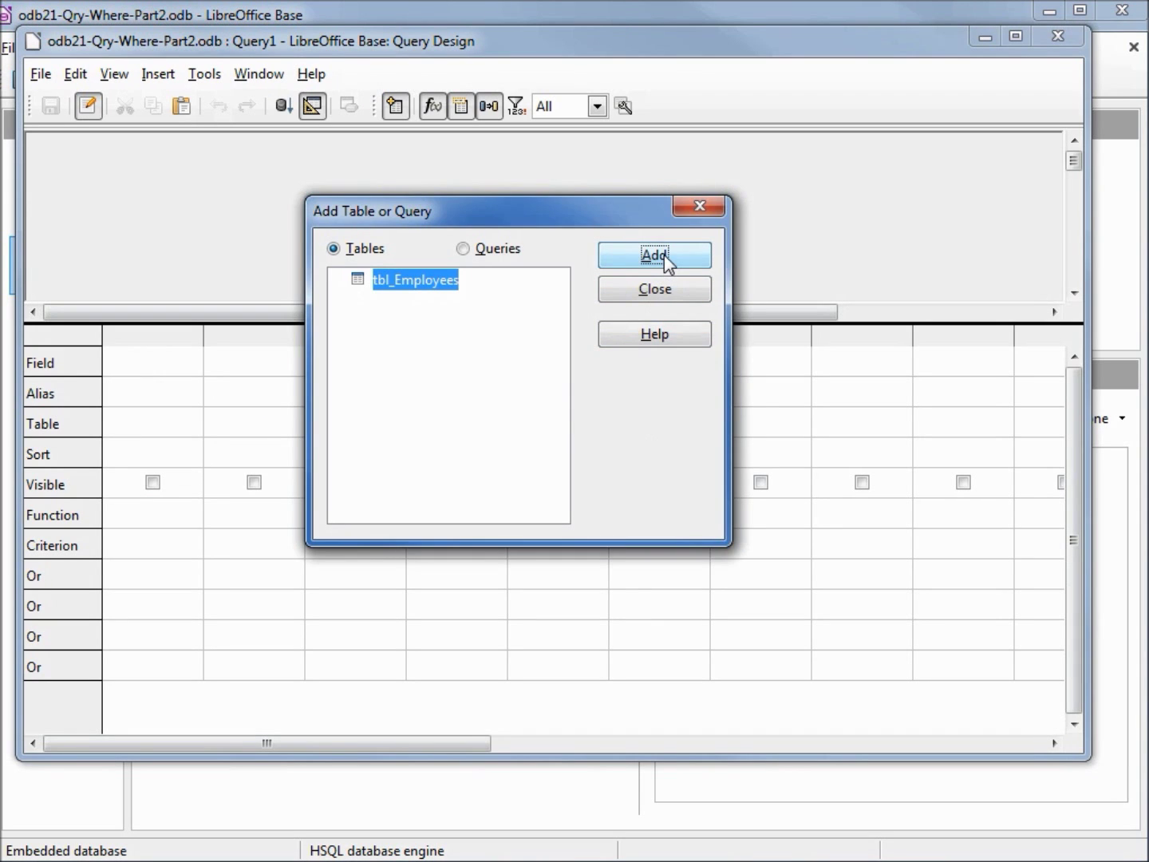
pyautogui.click(668, 294)
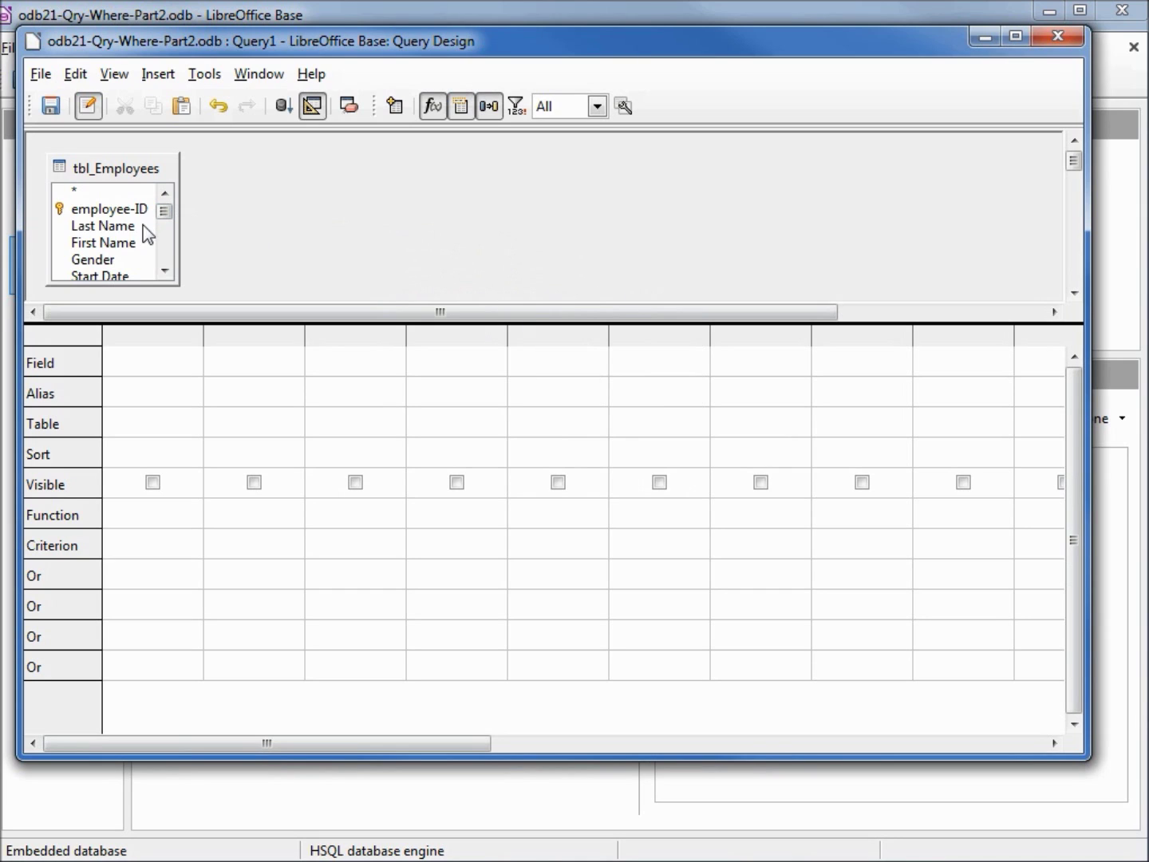
pyautogui.doubleClick(115, 229)
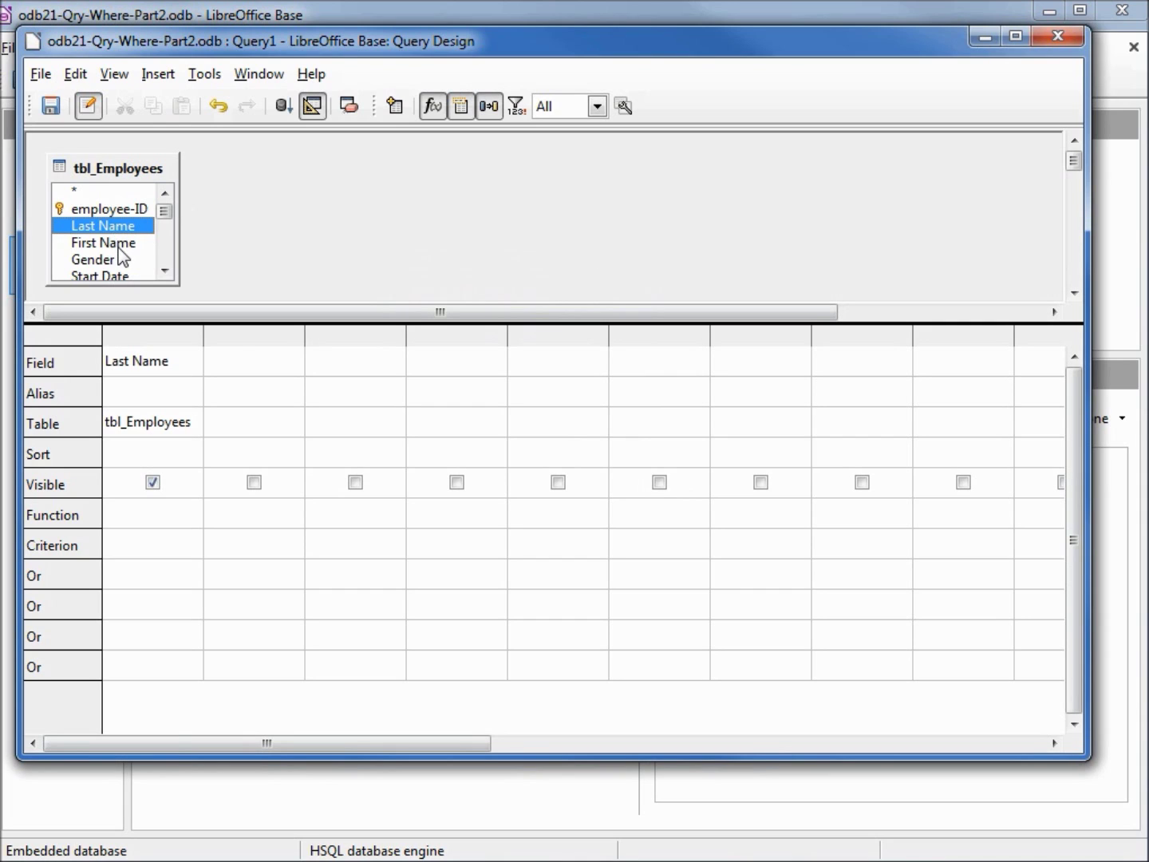
pyautogui.doubleClick(121, 254)
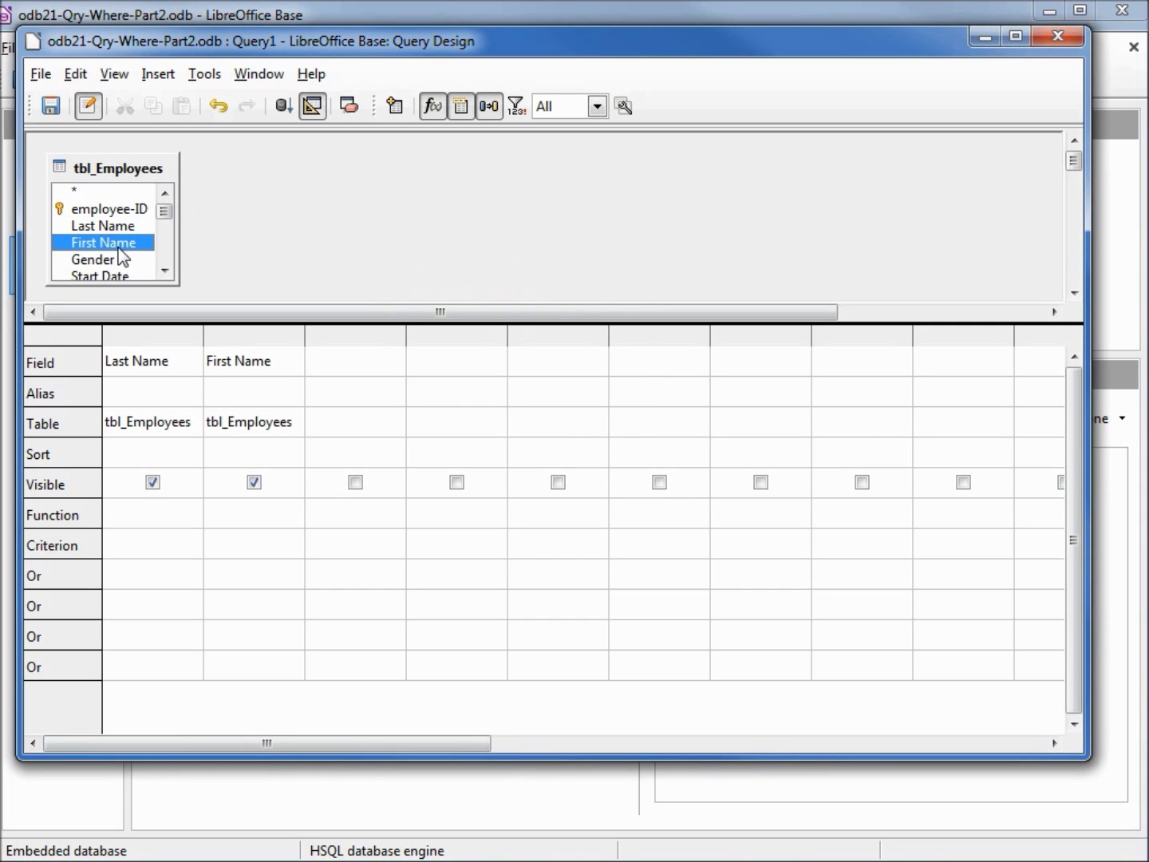
pyautogui.doubleClick(116, 224)
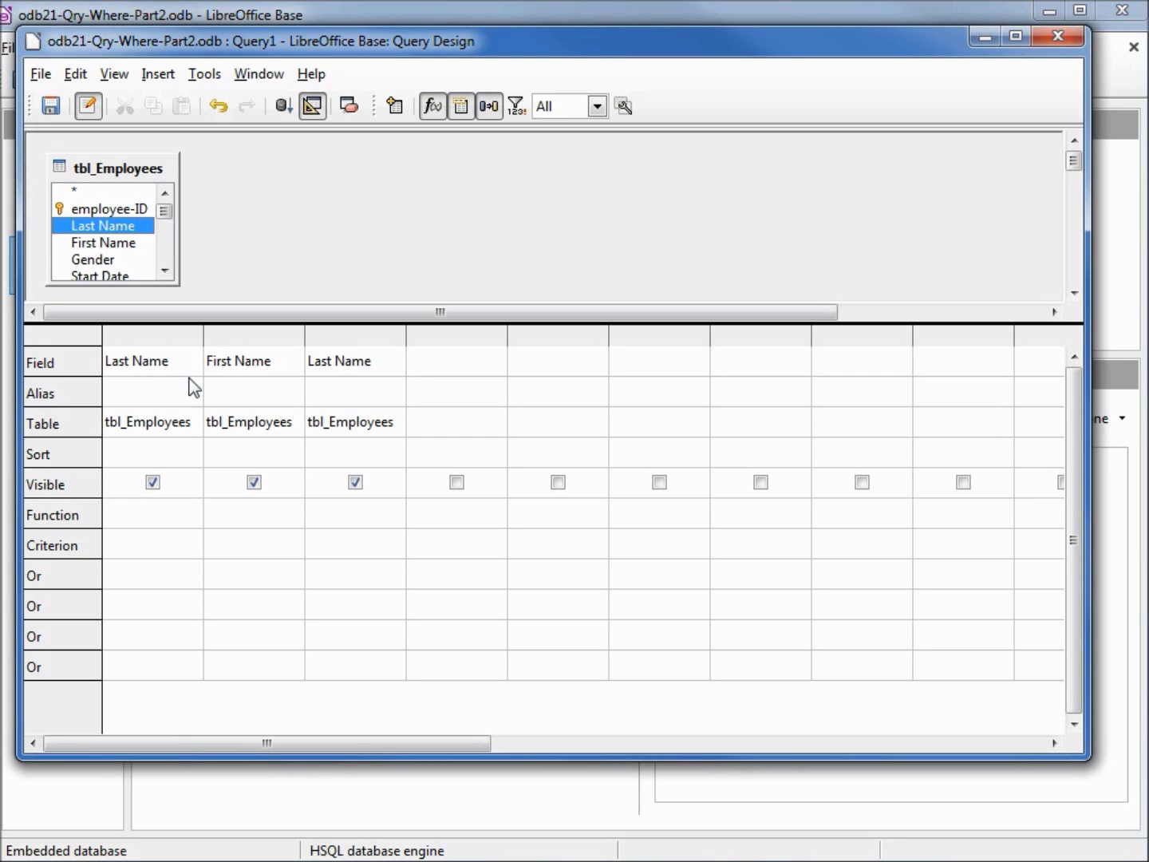
# Filter last names with > 'a' on the first Last Name column and < 'c' on the second
pyautogui.click(135, 547)
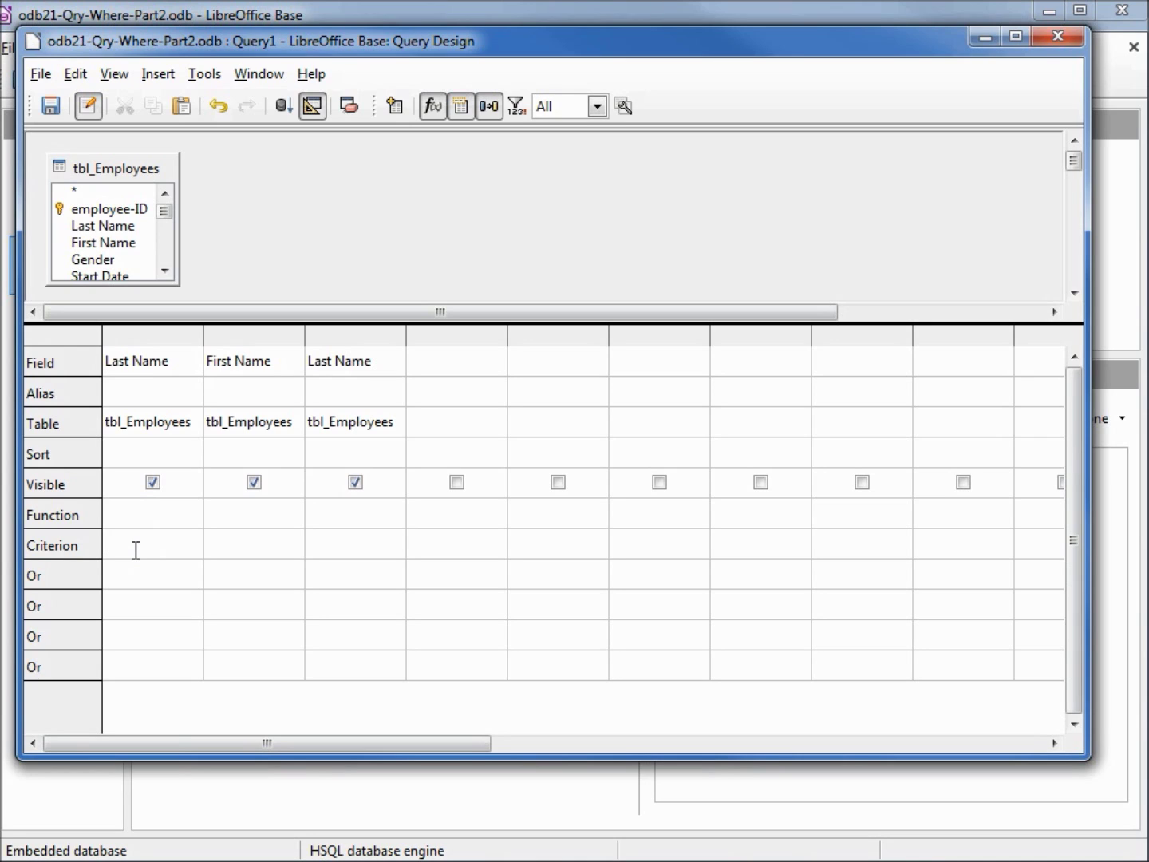
pyautogui.write('> a')
pyautogui.press('Tab')
pyautogui.click(327, 543)
pyautogui.write('< ')
pyautogui.write("'g")
pyautogui.write("'c'")
pyautogui.press('Tab')
# Sort Last Name ascending, hide the duplicate Last Name column, and run the query
pyautogui.click(178, 452)
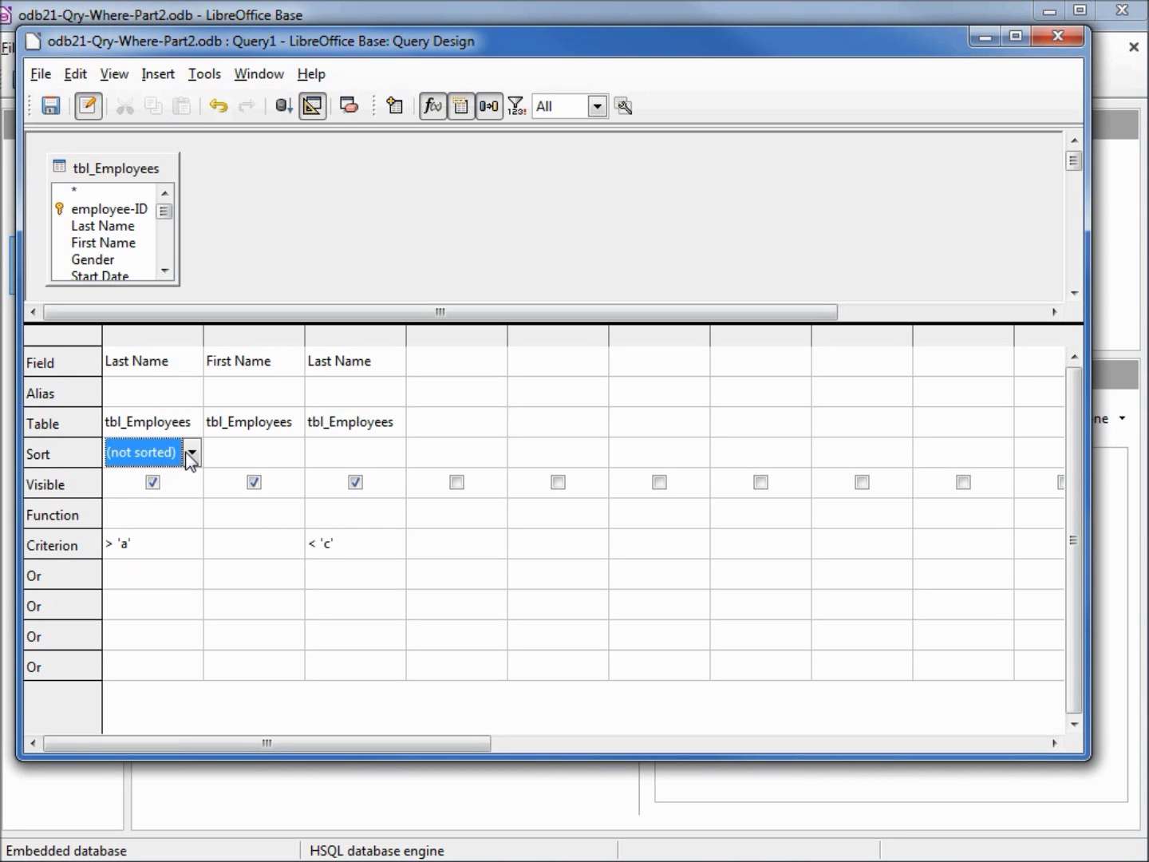
pyautogui.click(191, 452)
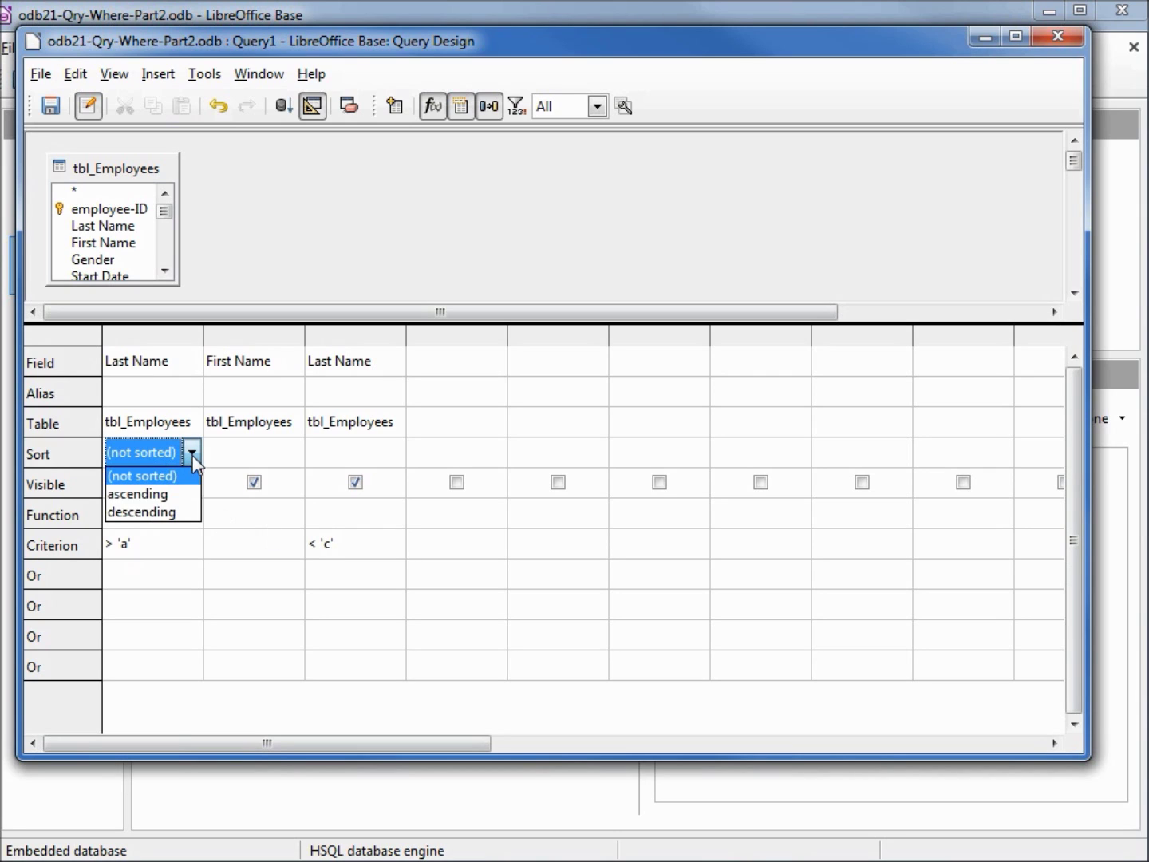
pyautogui.click(182, 498)
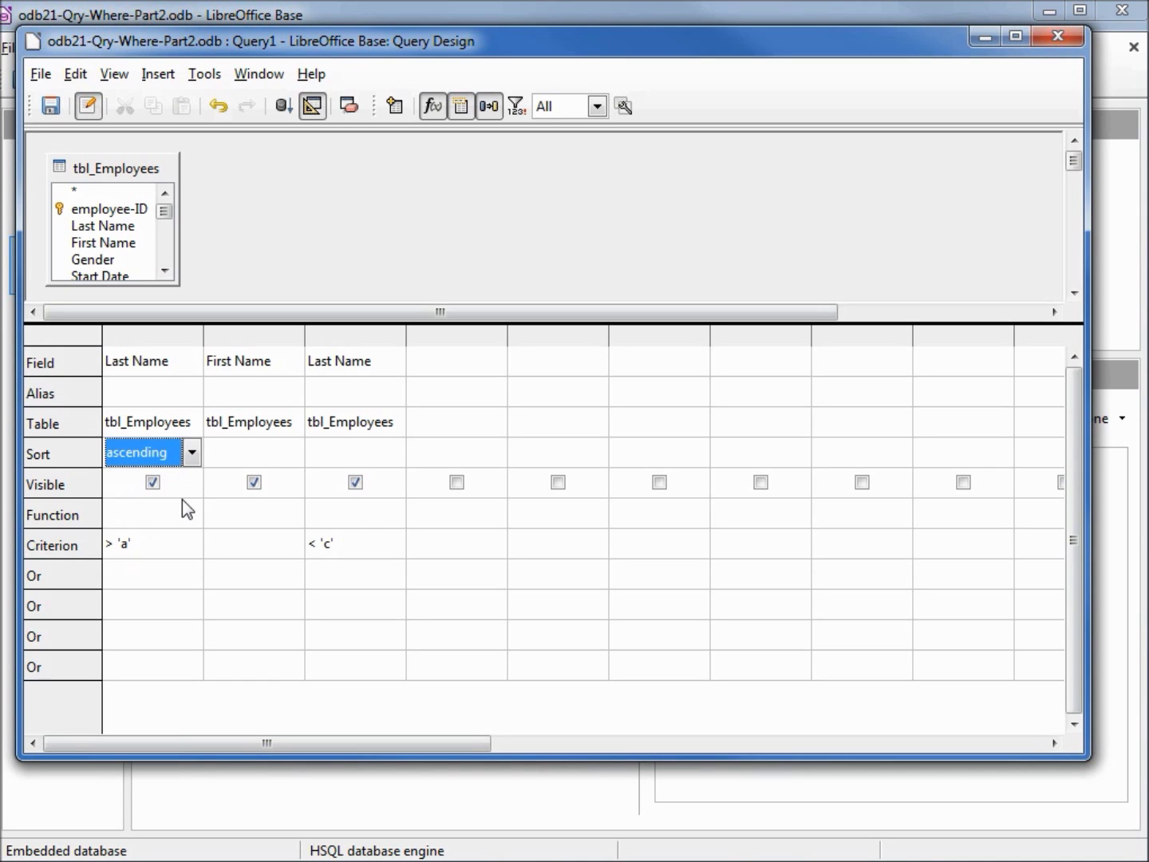
pyautogui.click(357, 484)
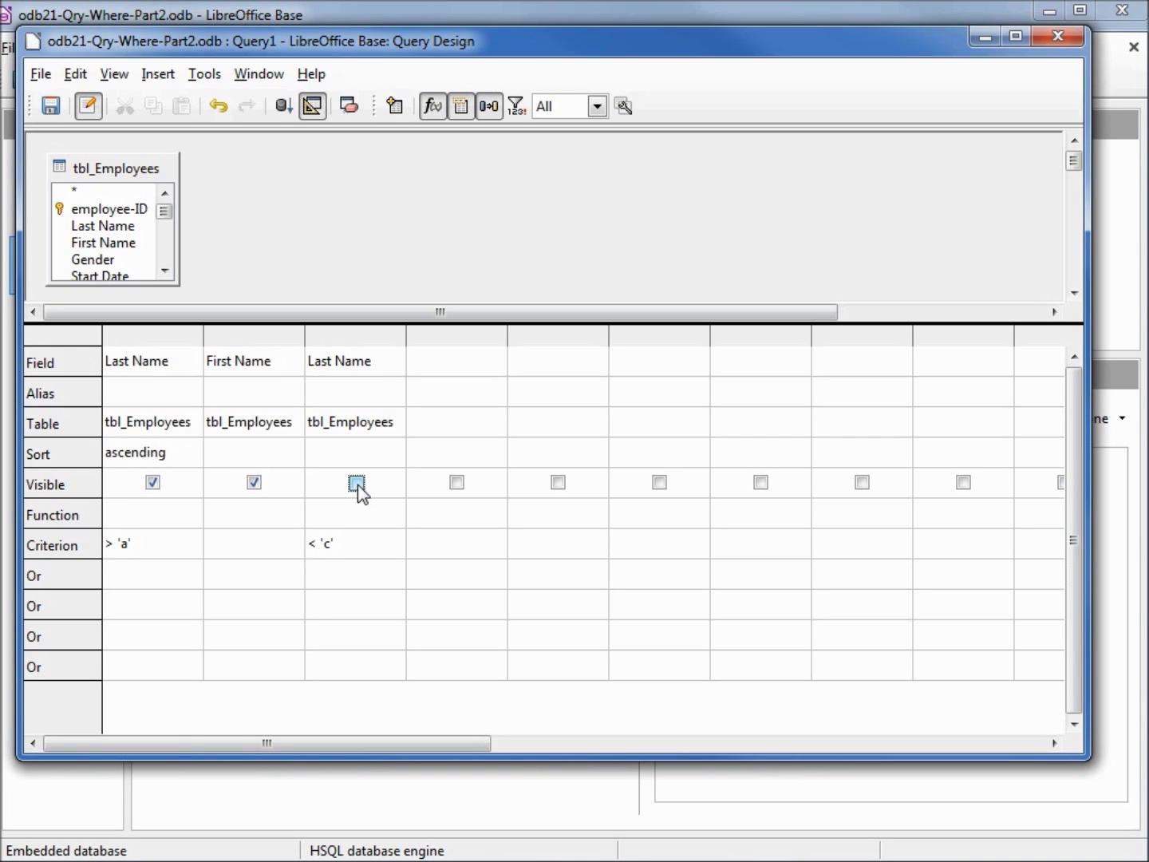
pyautogui.click(284, 105)
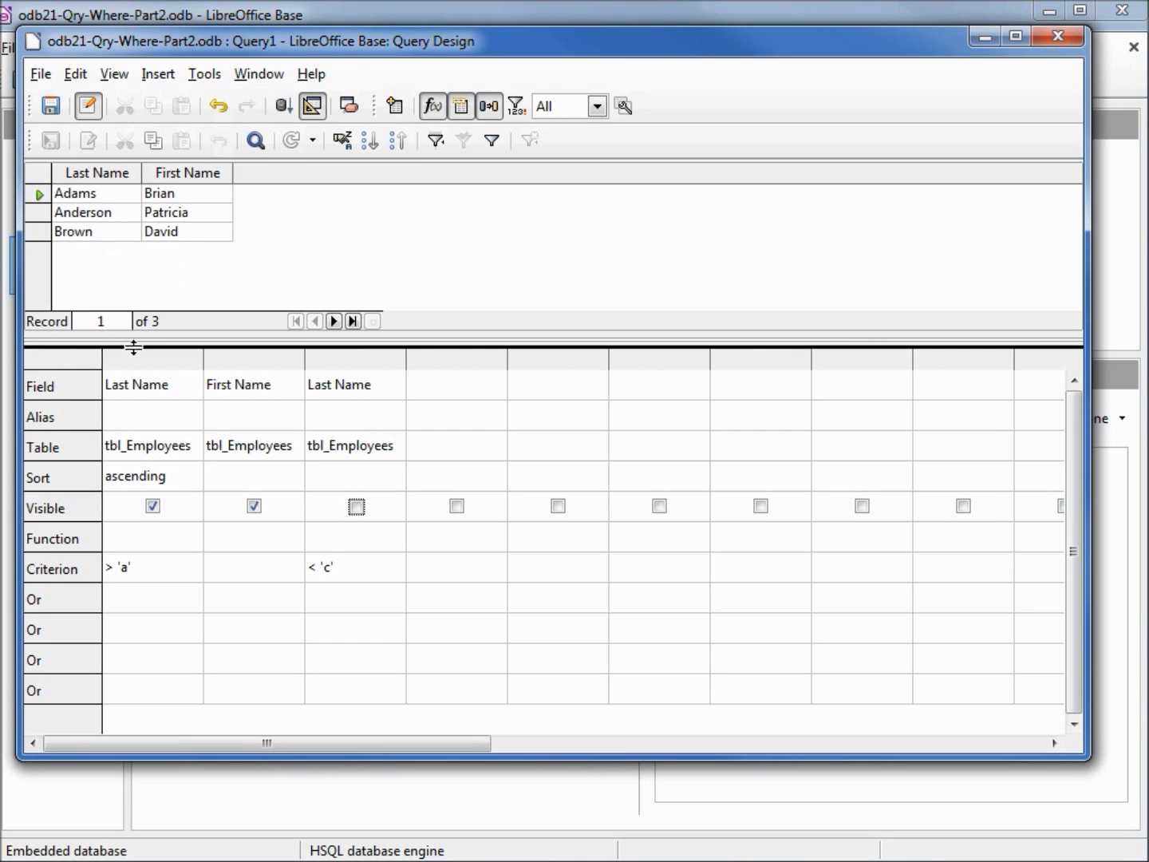
# Capitalise the last-name criteria to > 'A' and < 'C' and rerun the query
pyautogui.click(130, 569)
pyautogui.press('BackSpace')
pyautogui.press('BackSpace')
pyautogui.write("A'")
pyautogui.click(328, 568)
pyautogui.press('BackSpace')
pyautogui.press('BackSpace')
pyautogui.write("C'")
pyautogui.click(427, 569)
pyautogui.click(282, 110)
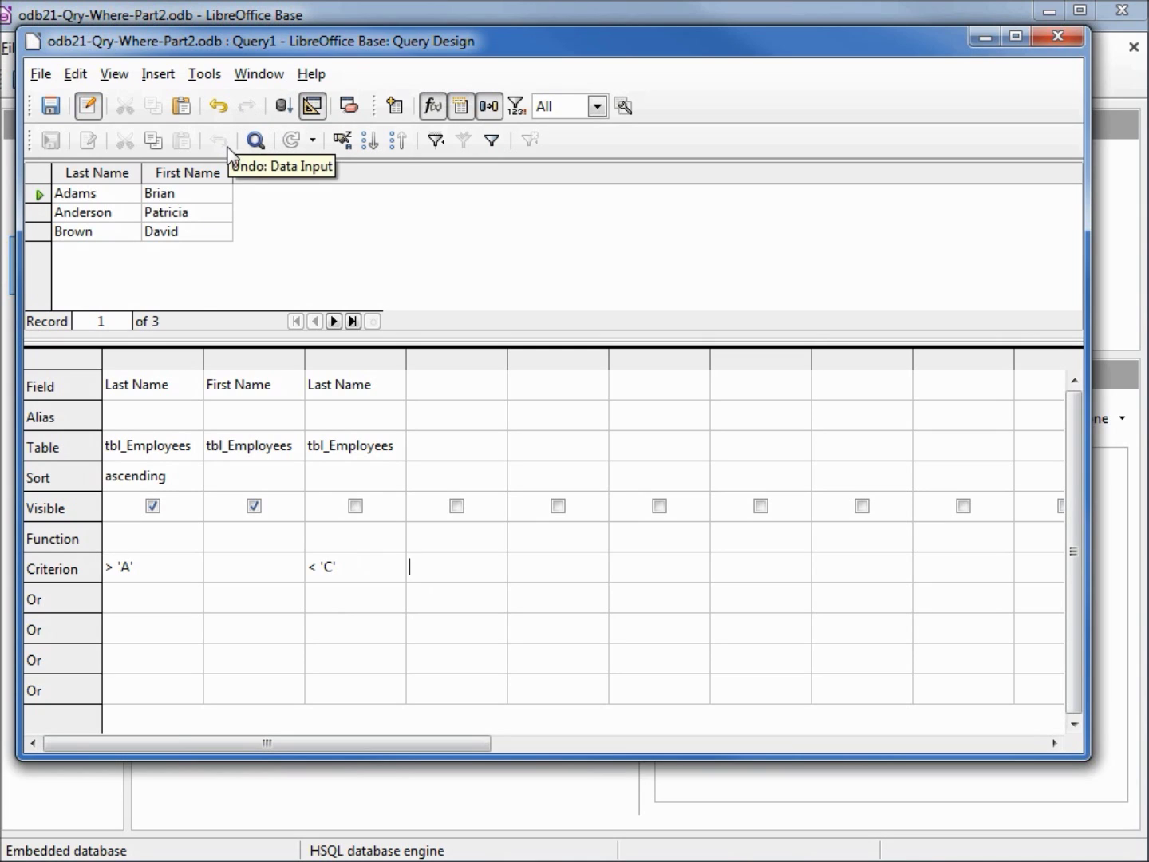
# Change the lower bound to > 'Adams' and rerun, leaving only Anderson and Brown
pyautogui.click(134, 568)
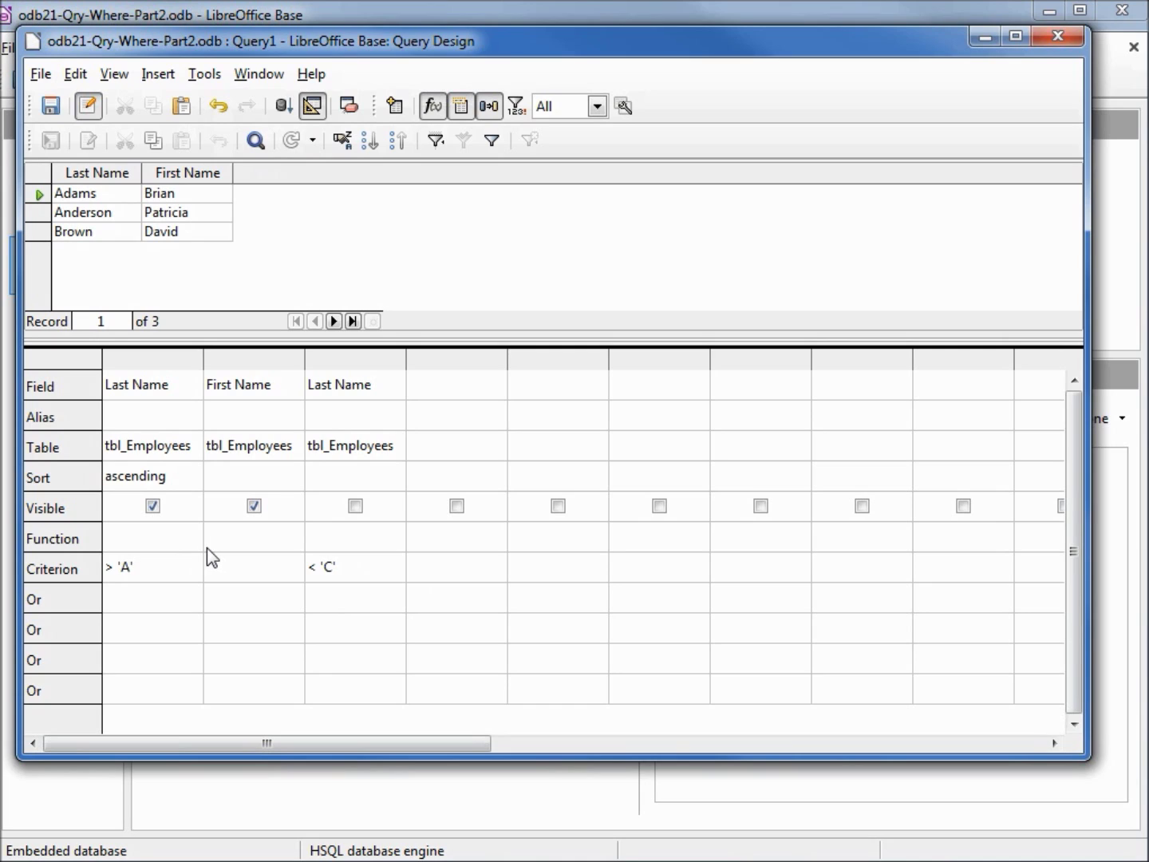
pyautogui.write('dams')
pyautogui.click(238, 580)
pyautogui.click(284, 105)
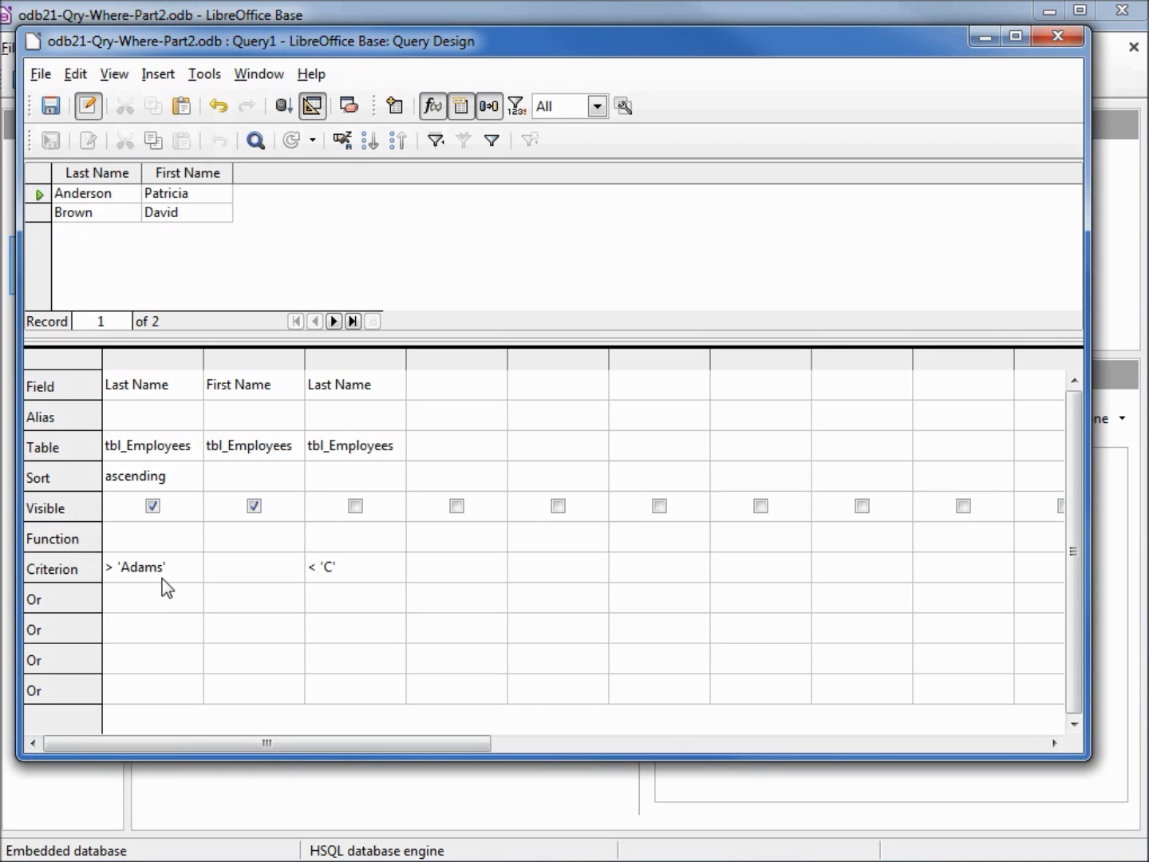
pyautogui.click(313, 107)
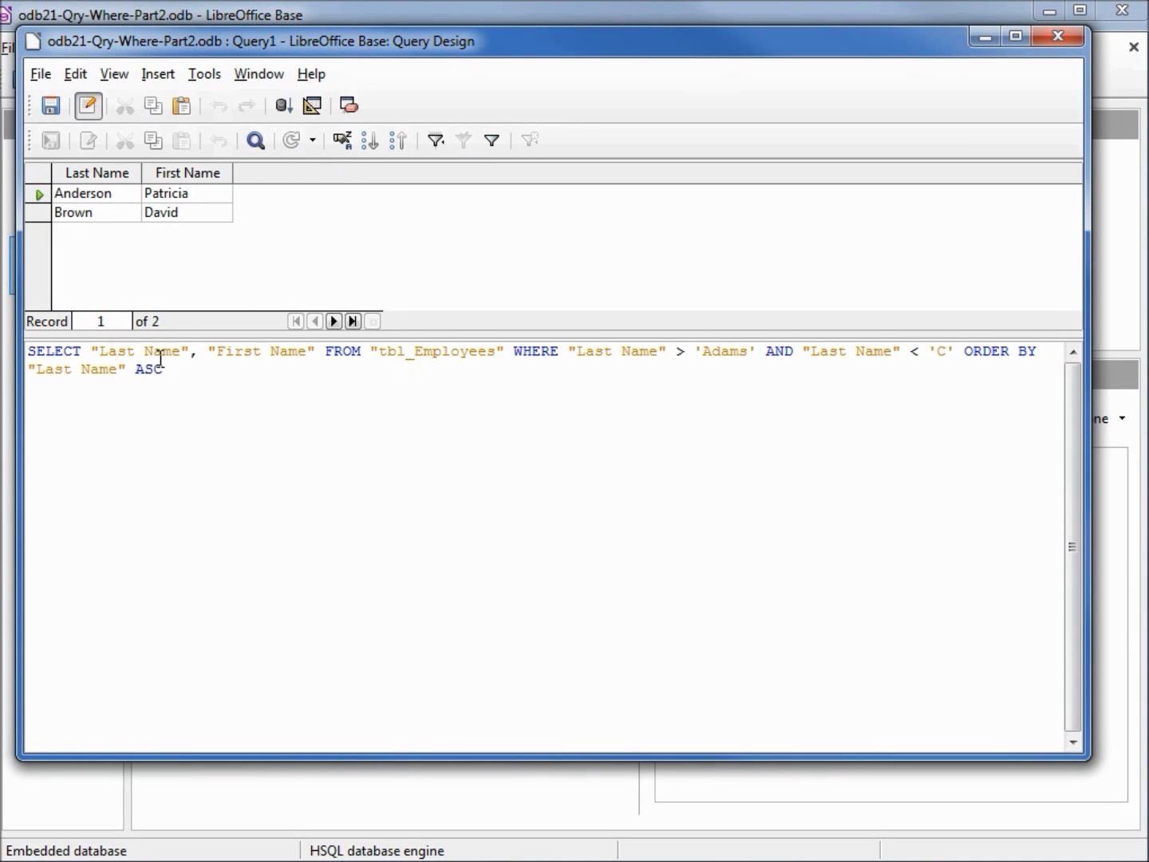
pyautogui.hotkey('ctrl', 'a')
pyautogui.write('SELECT       "Last Name"     , "First Name"  FROM       "tbl_Employees"  WHERE       "Last Name" > \'Adams\'   AND "Last Name" < \'C\'  ORDER BY       "Last Name" ASC')
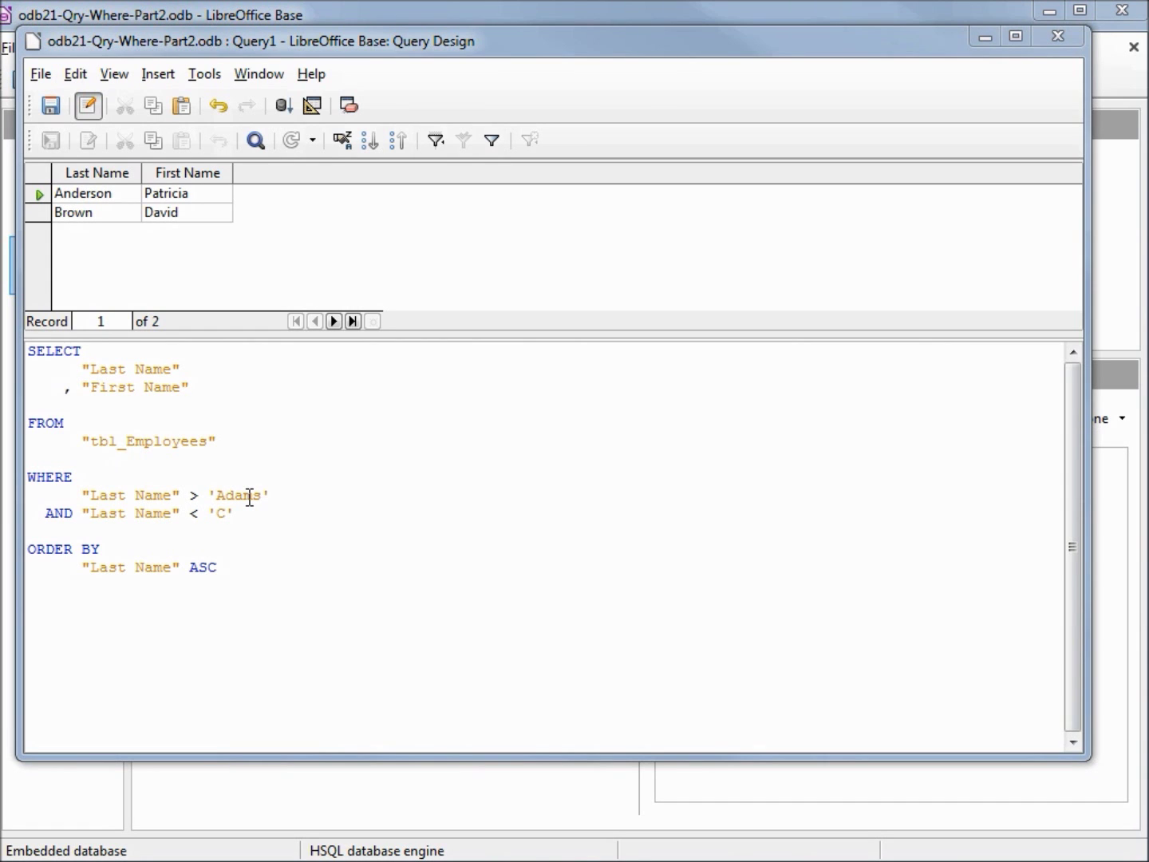
pyautogui.click(313, 105)
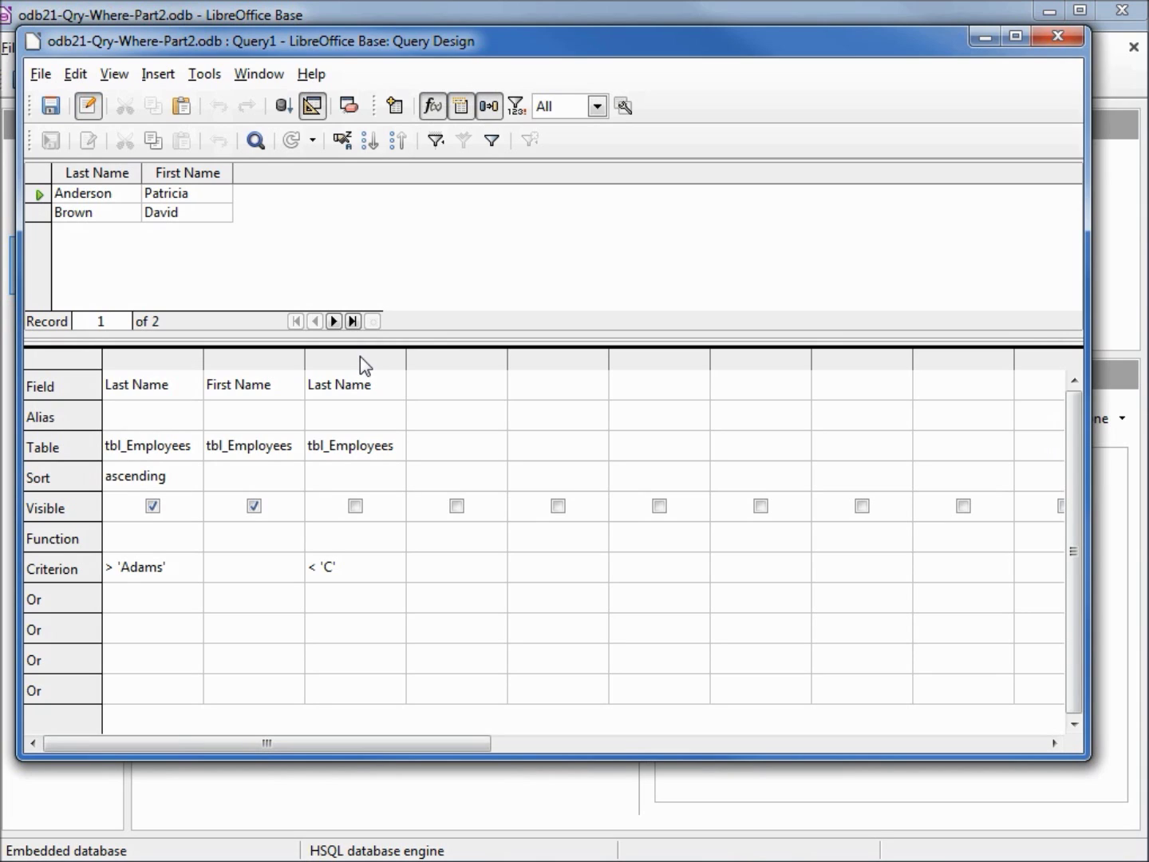
# Delete the hidden third Last Name column and clear the > 'Adams' criterion
pyautogui.rightClick(360, 356)
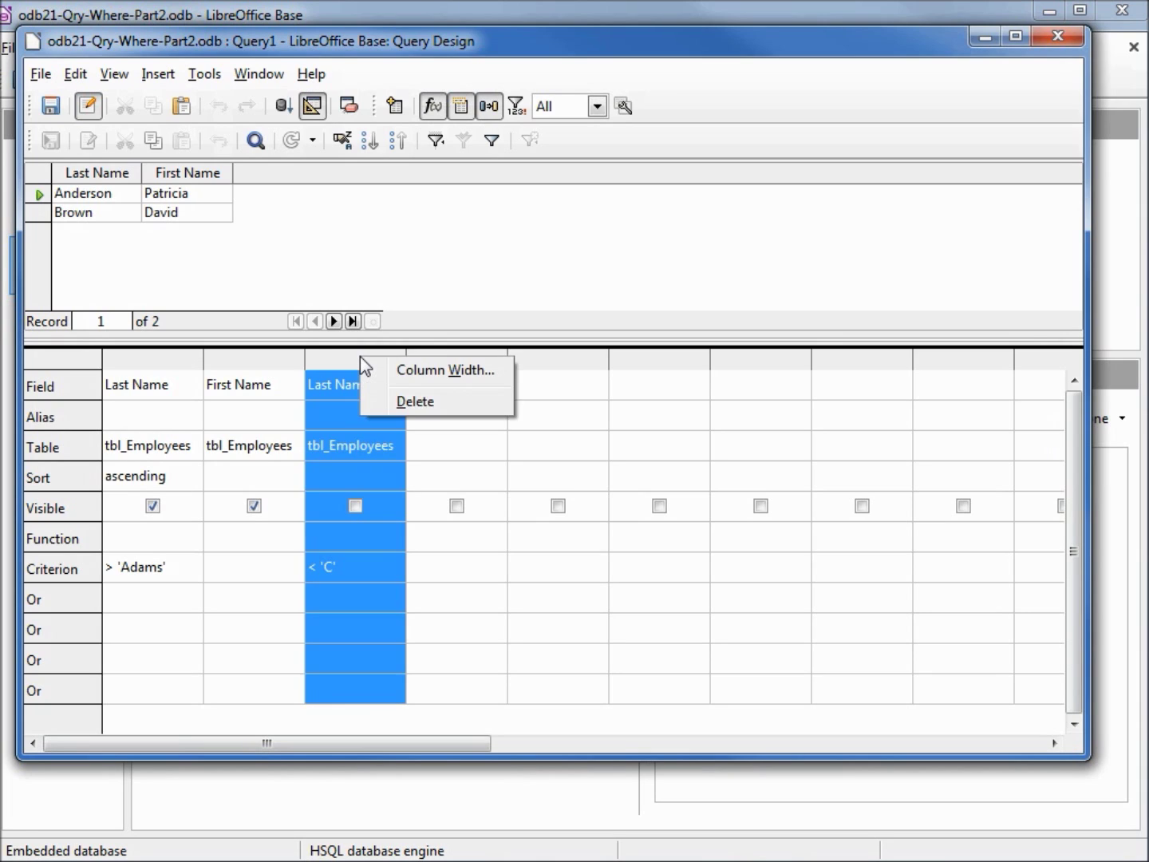
pyautogui.click(417, 407)
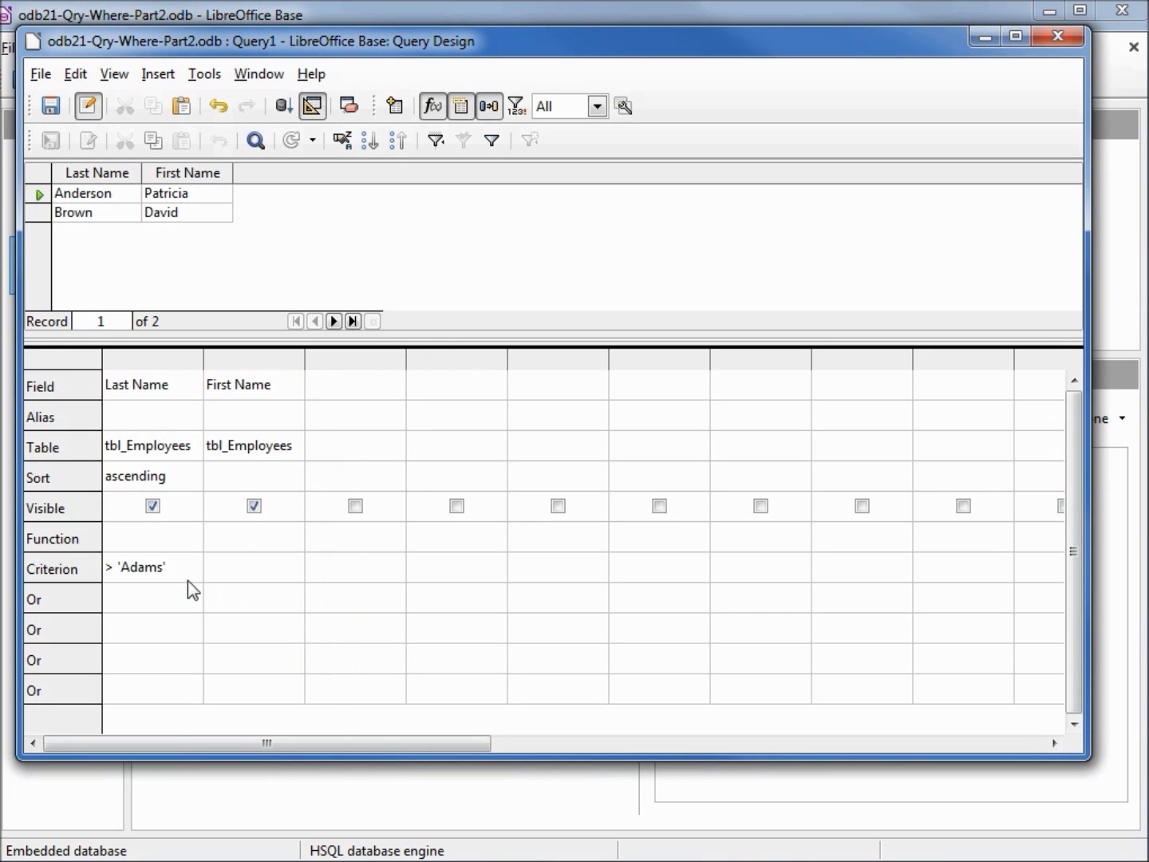
pyautogui.moveTo(179, 570); pyautogui.dragTo(39, 564)
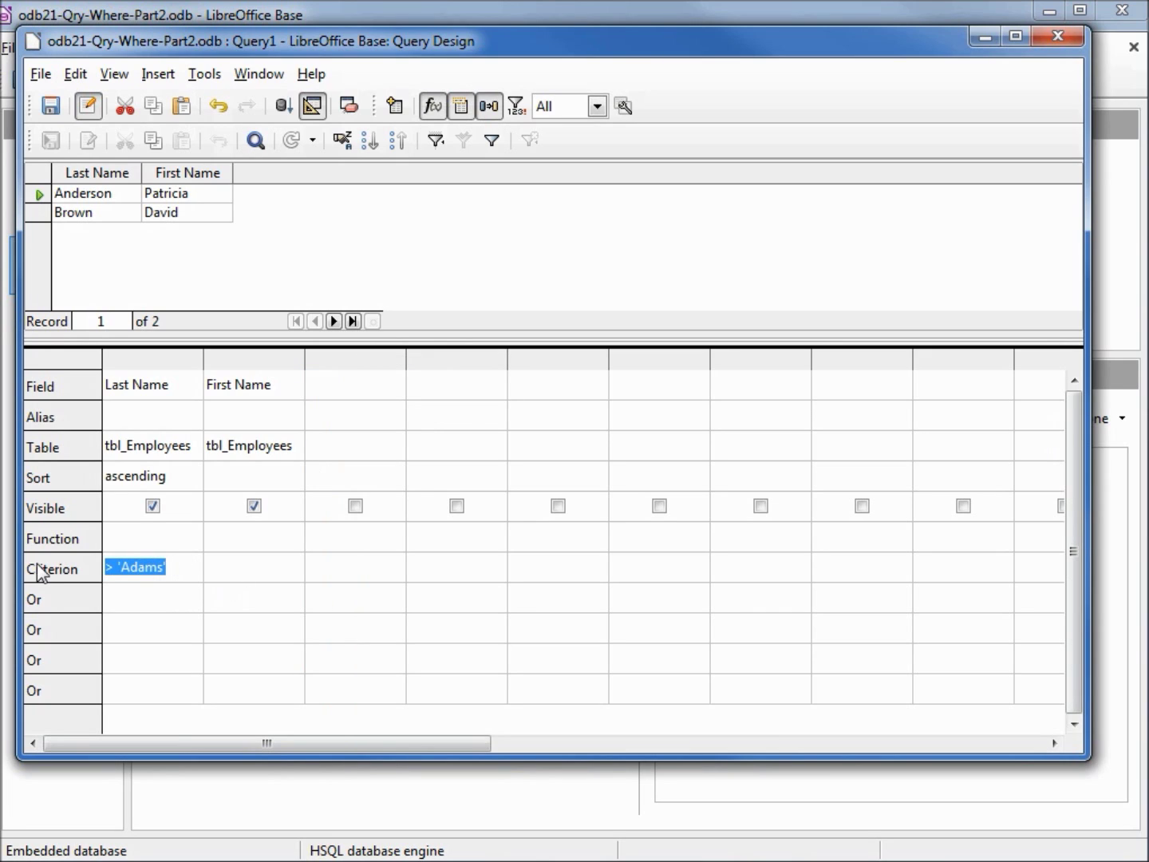
pyautogui.press('Delete')
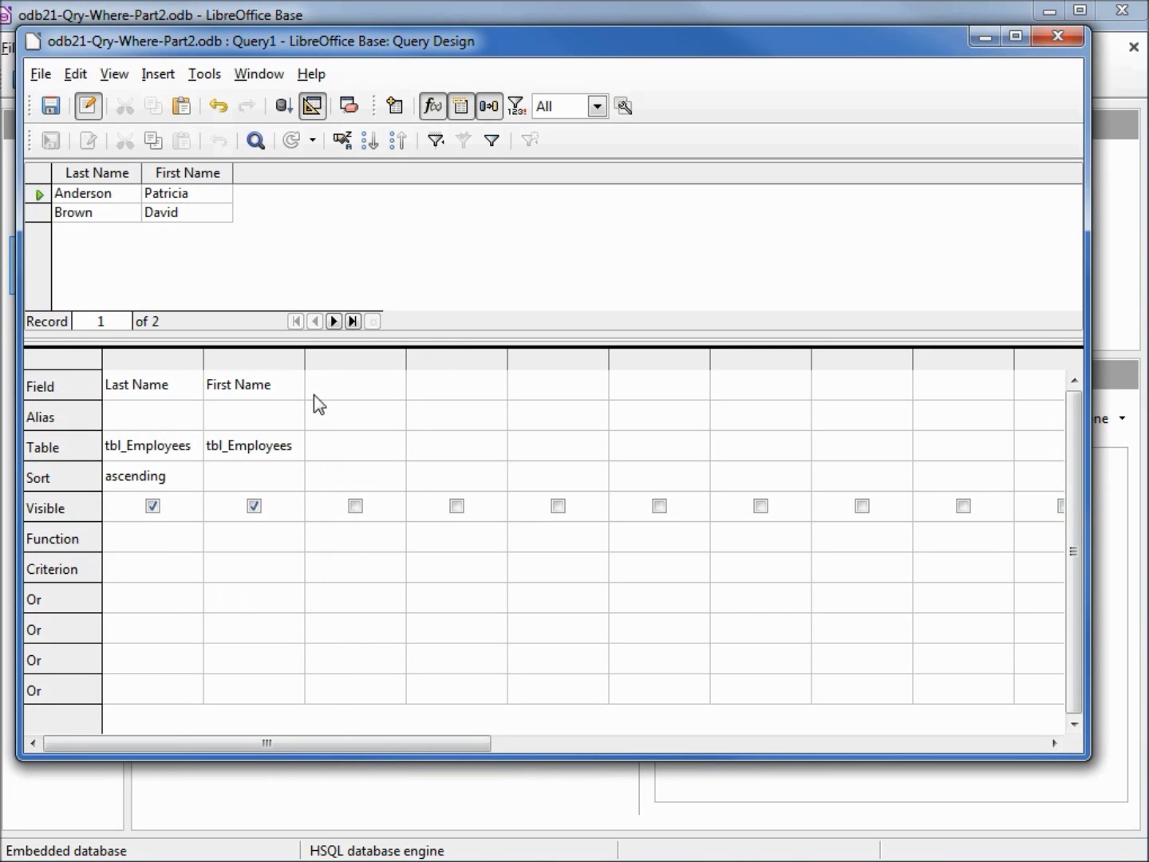
# Put Hourly Wage in the third column with the criterion > 25
pyautogui.click(379, 386)
pyautogui.click(393, 385)
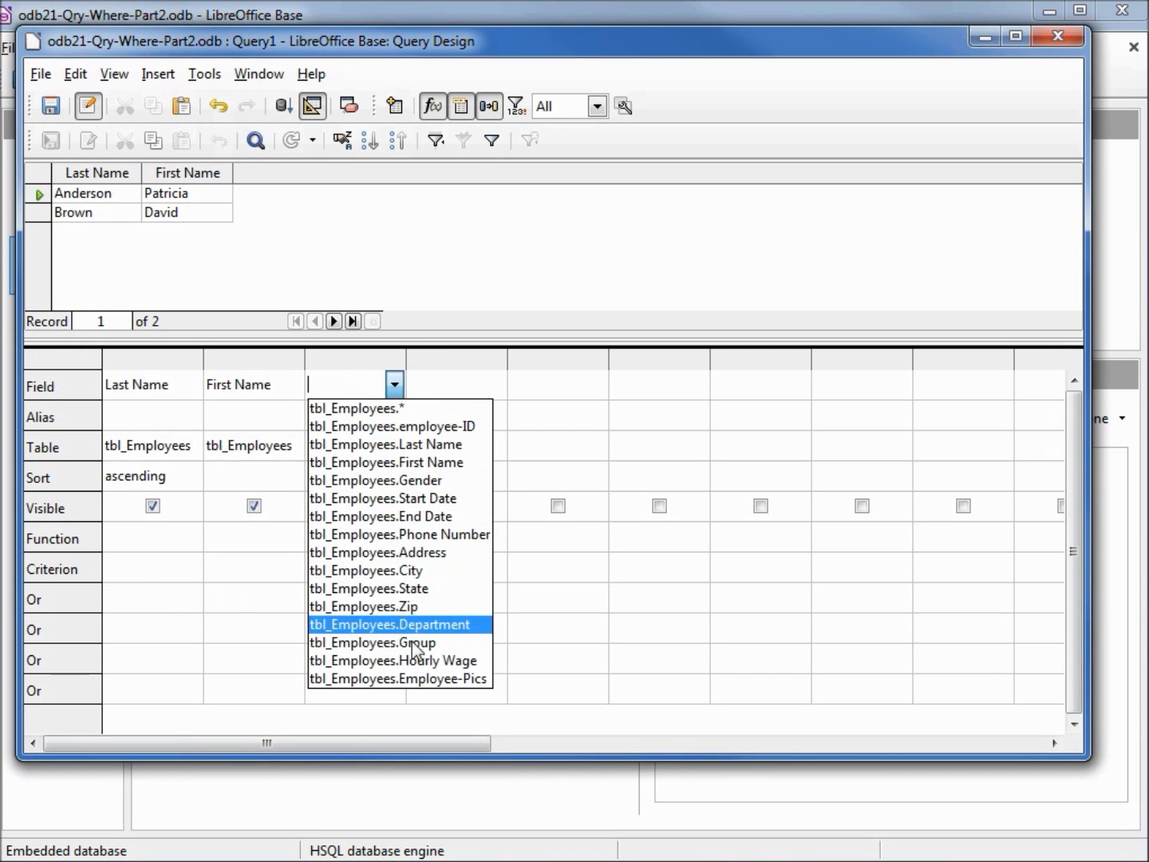
pyautogui.click(429, 661)
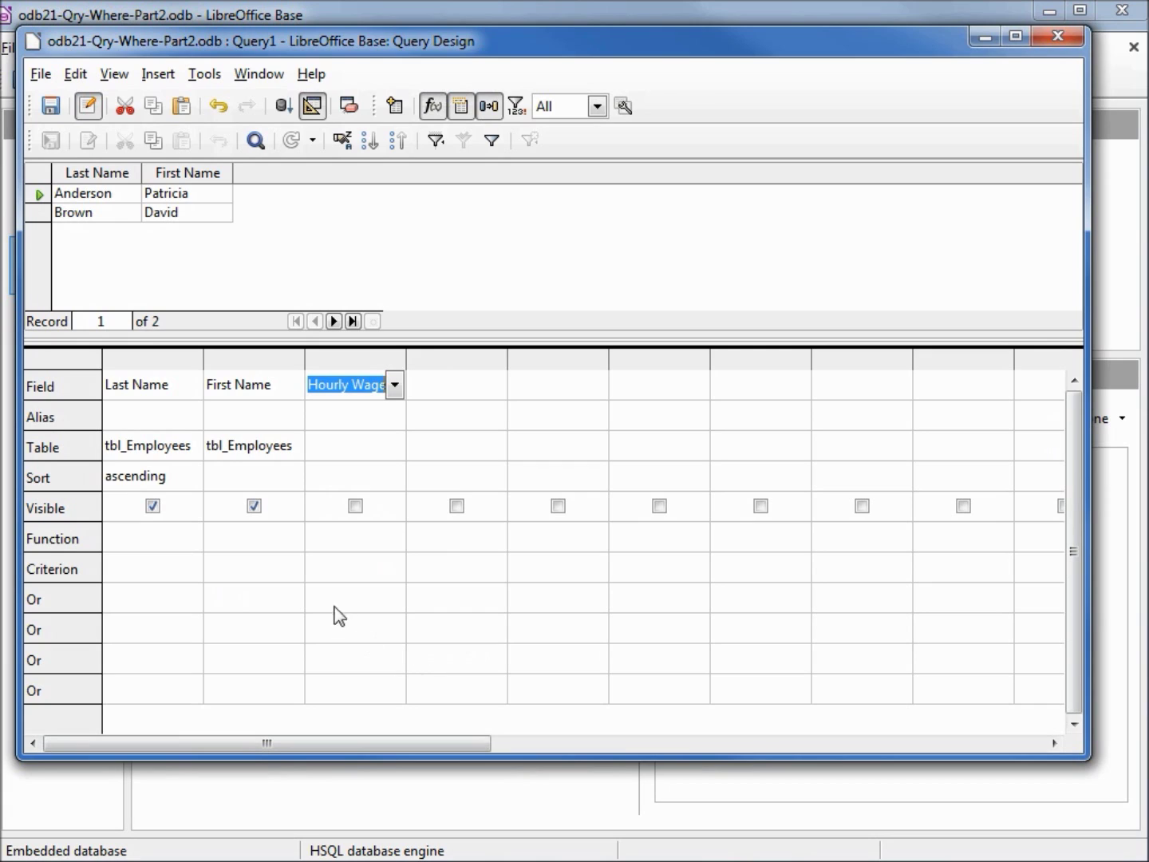
pyautogui.click(326, 565)
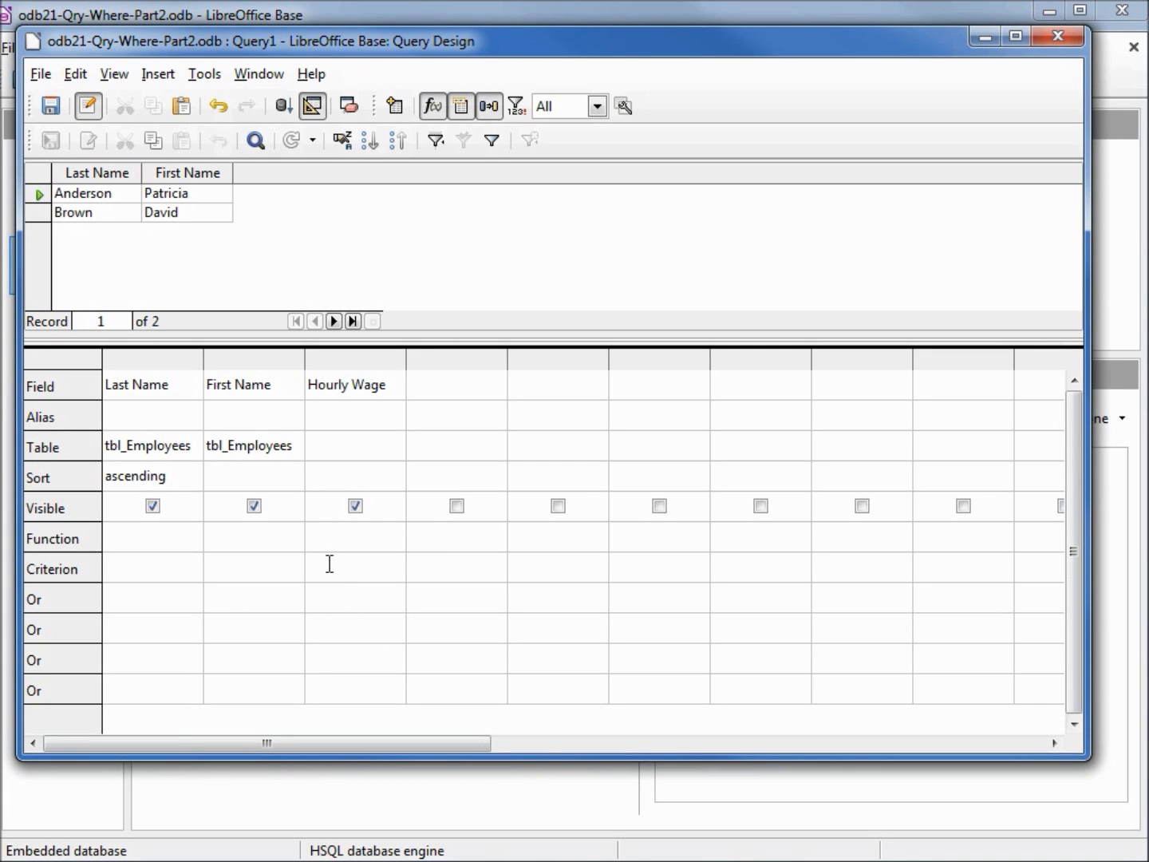
pyautogui.click(330, 565)
pyautogui.write('>')
pyautogui.write(' 20')
pyautogui.press('Tab')
pyautogui.click(463, 385)
# Add a hidden second Hourly Wage column filtering wages < 30
pyautogui.click(495, 386)
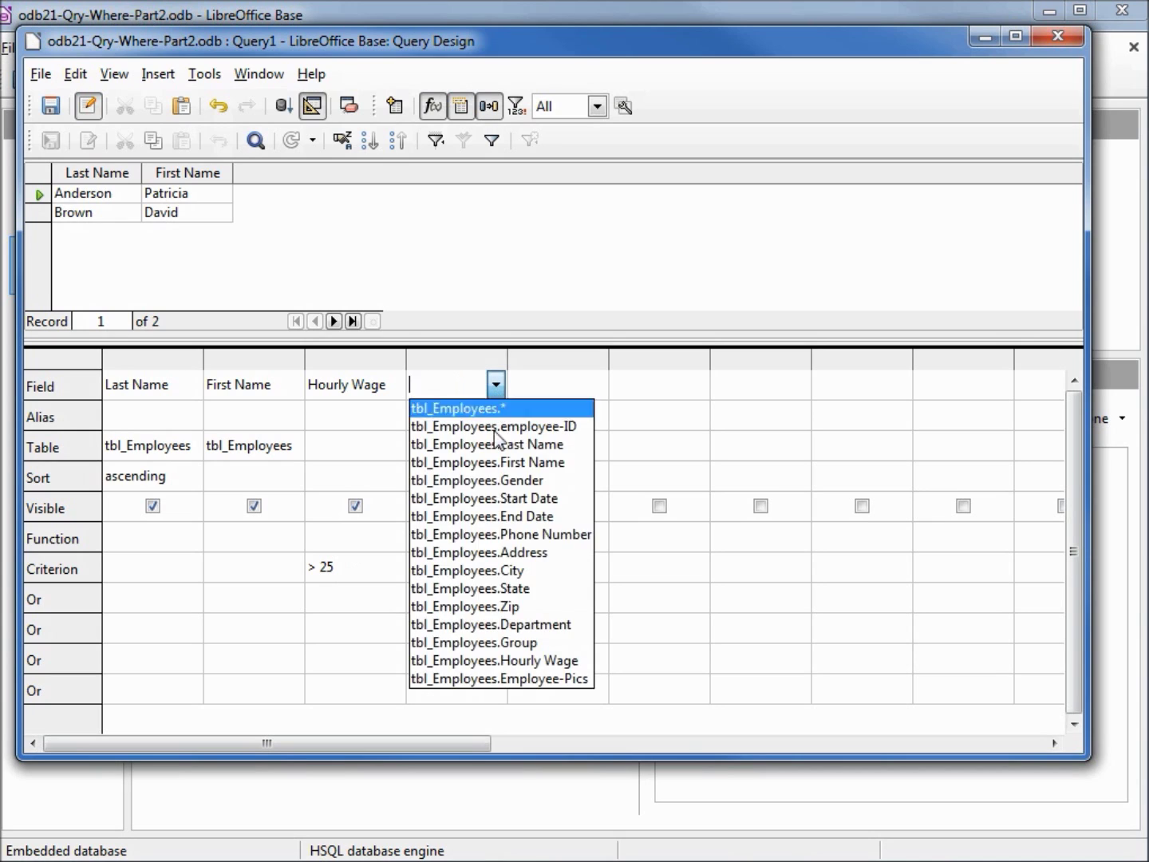
pyautogui.click(513, 661)
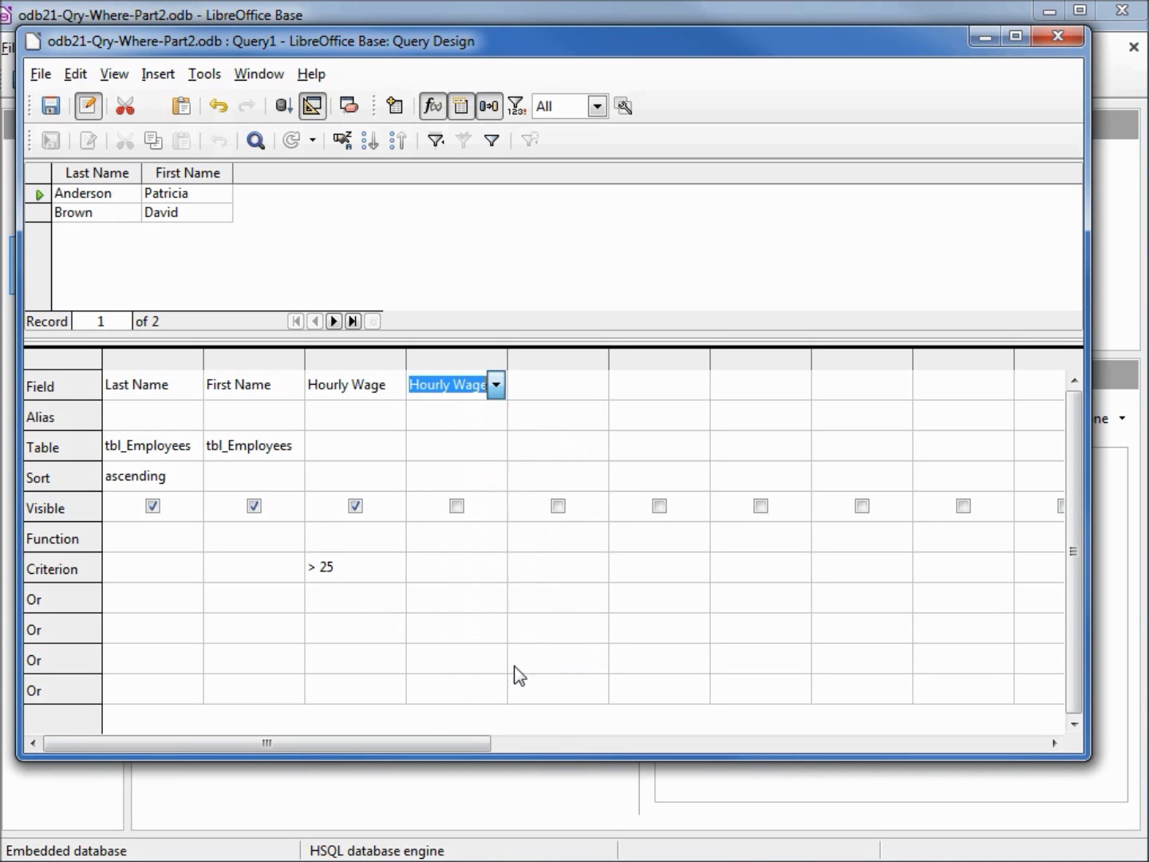
pyautogui.click(445, 567)
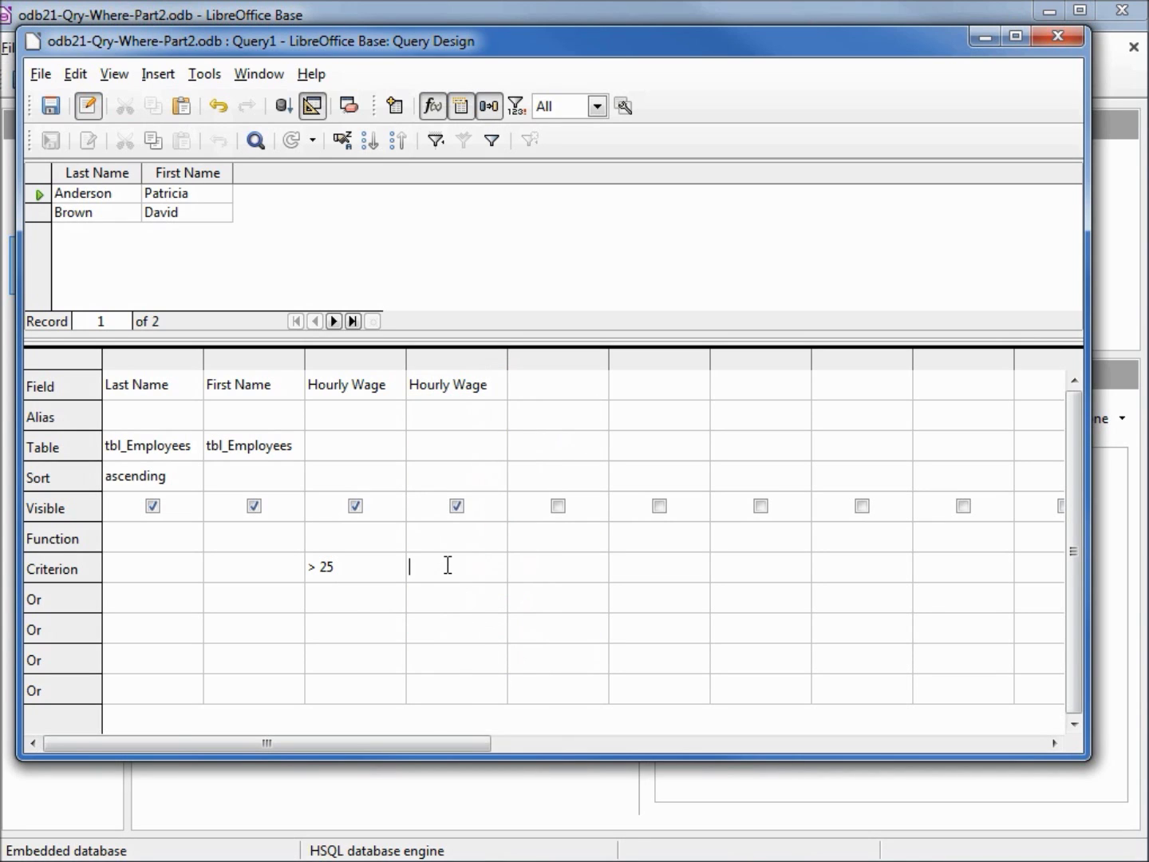
pyautogui.write('< 30')
pyautogui.press('Tab')
pyautogui.click(458, 506)
# Sort by Hourly Wage ascending and set Last Name to not sorted
pyautogui.click(373, 470)
pyautogui.click(395, 476)
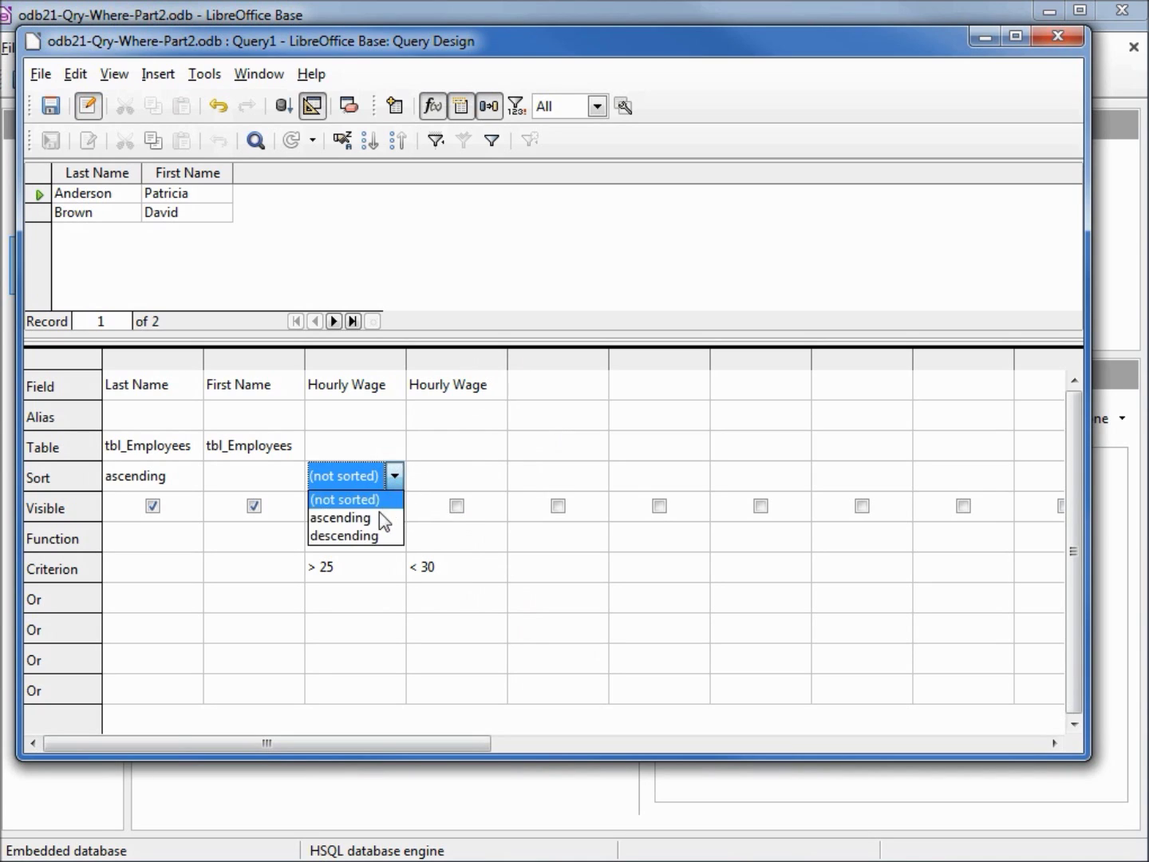
pyautogui.click(361, 521)
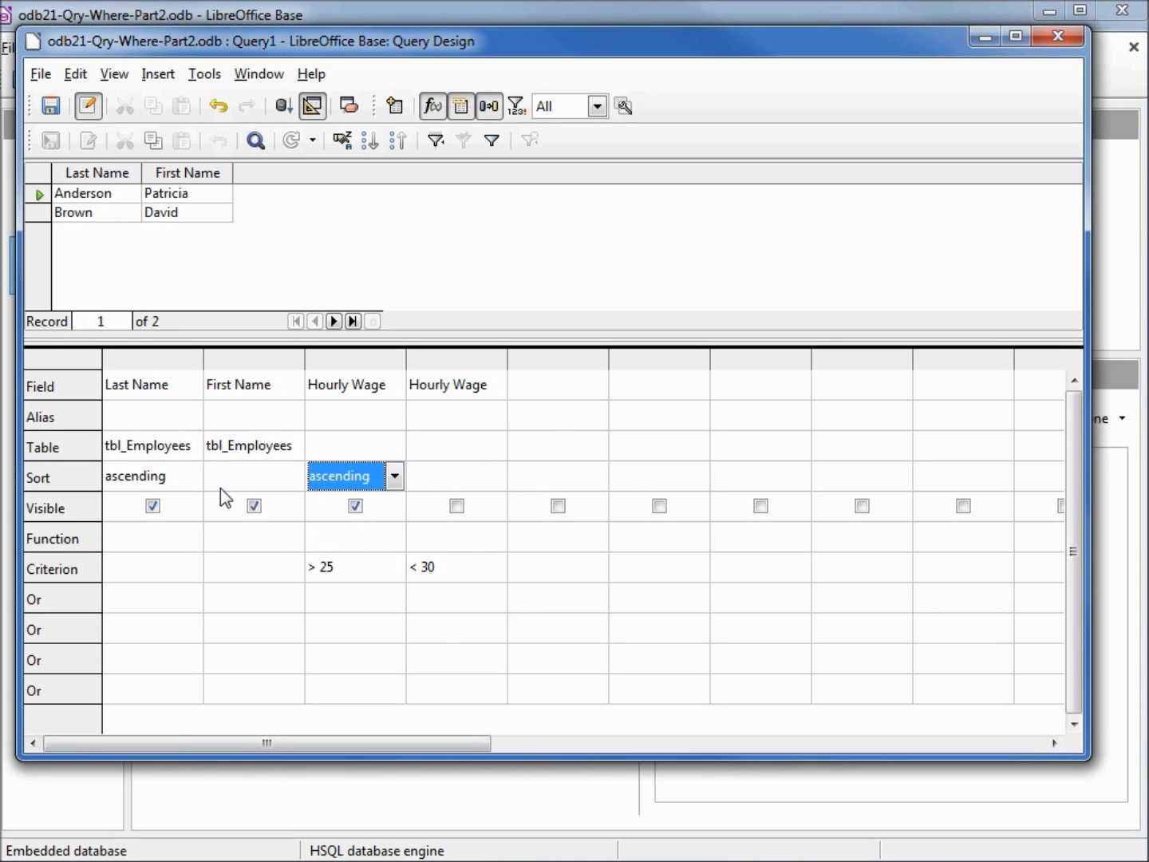
pyautogui.click(196, 476)
pyautogui.click(192, 477)
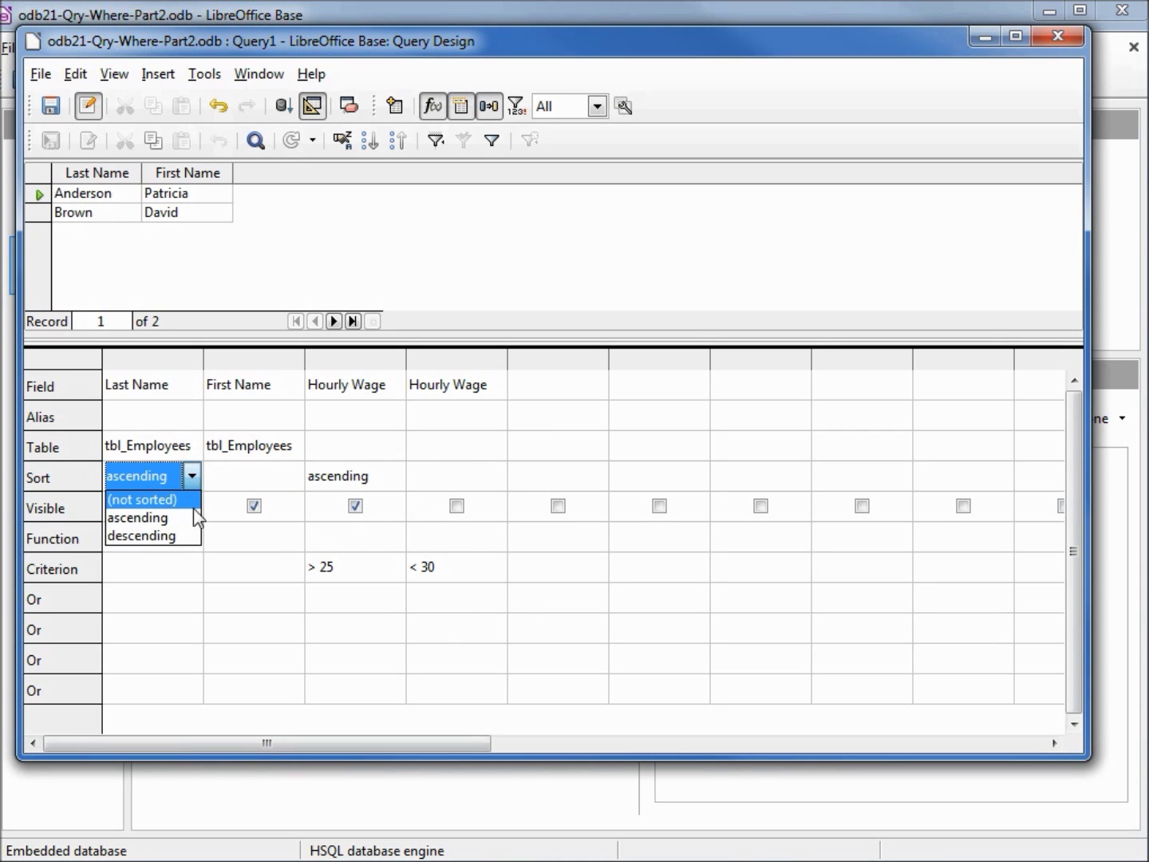
pyautogui.click(185, 503)
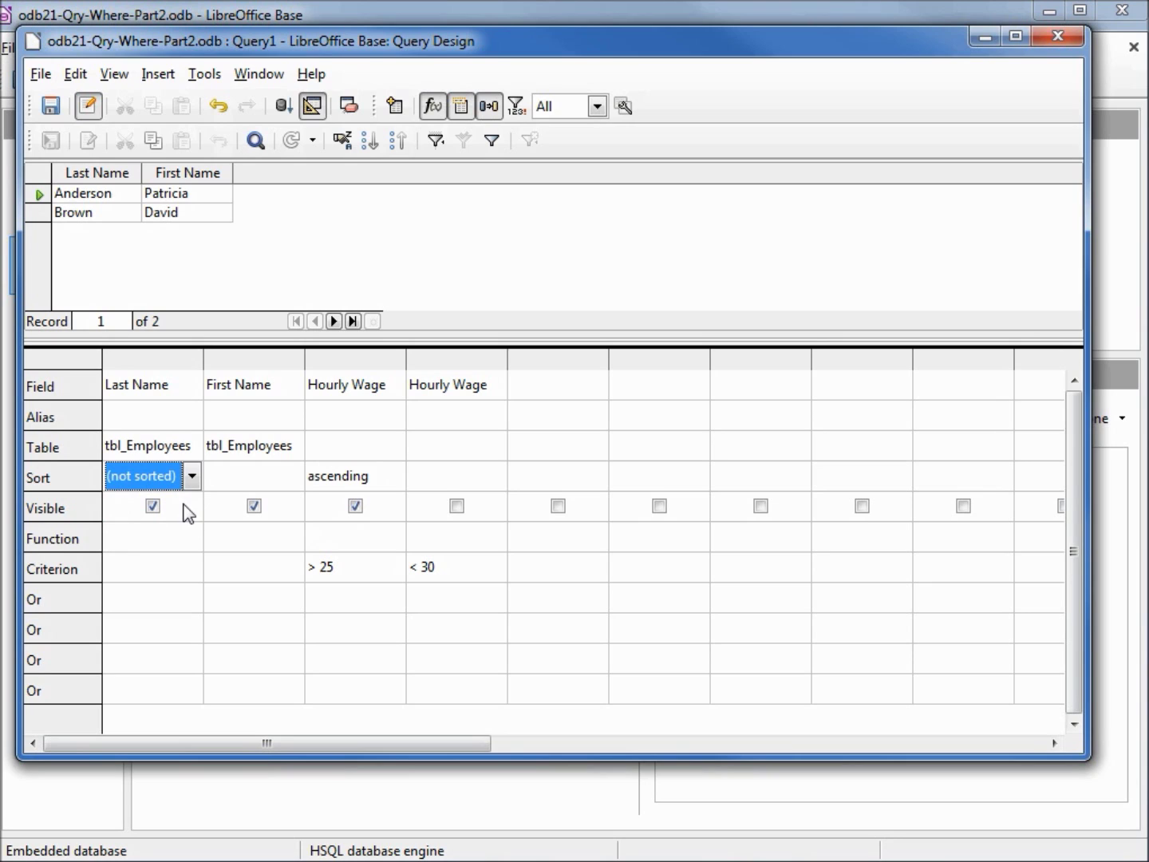
pyautogui.click(384, 478)
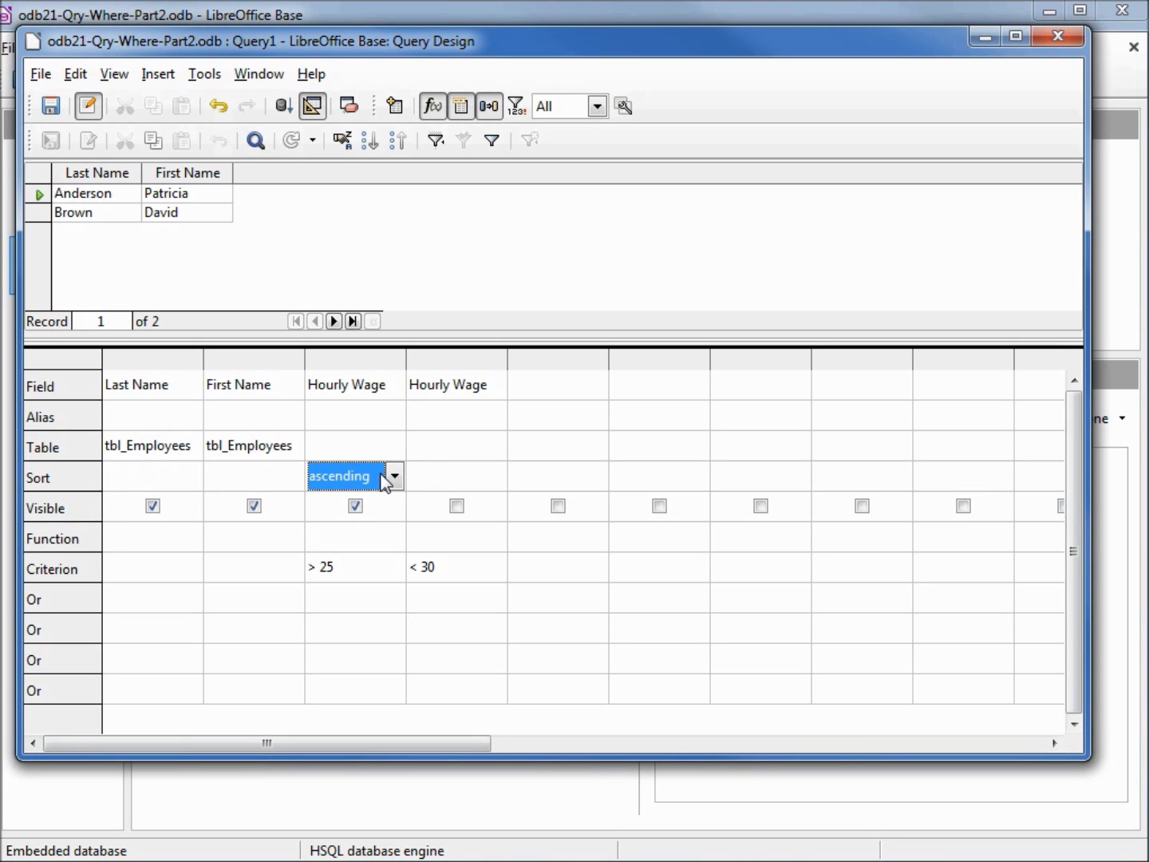
# Run the query, change the wage lower bound to > 25.70, and rerun it for five records
pyautogui.click(283, 106)
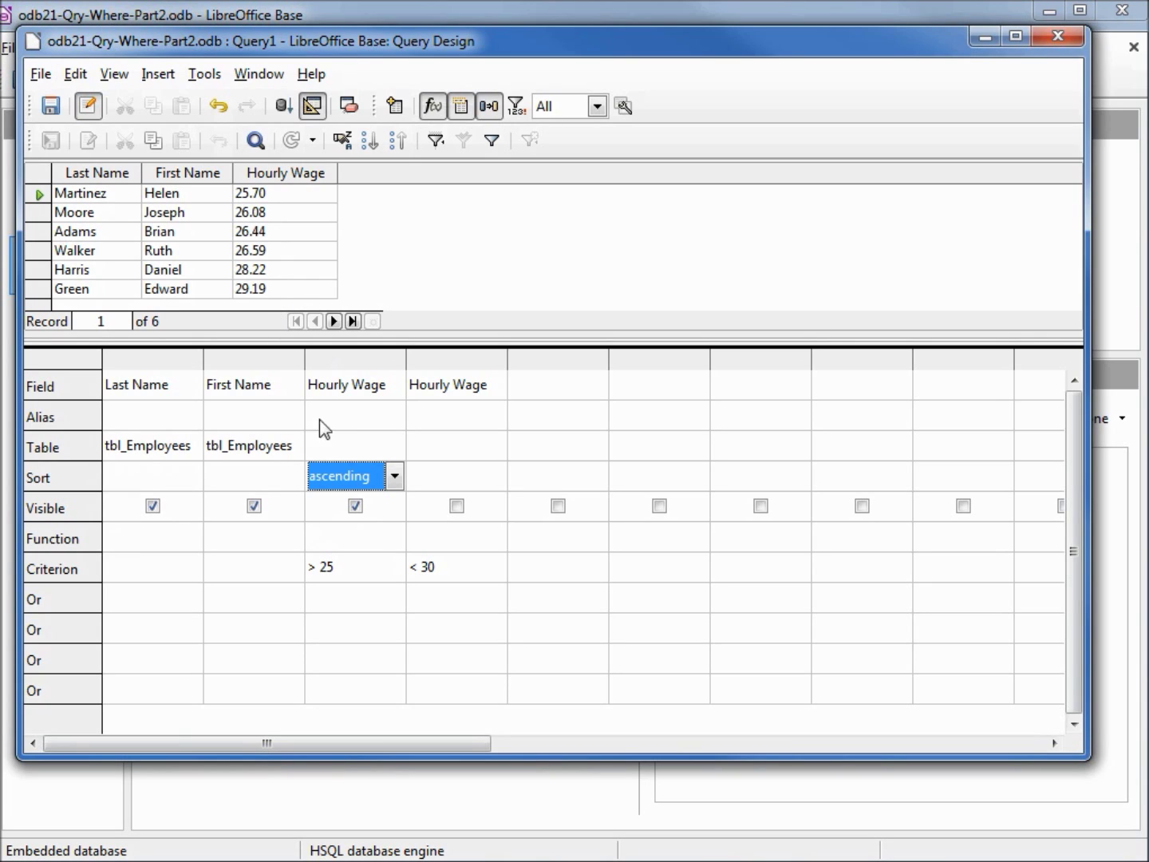
pyautogui.click(341, 567)
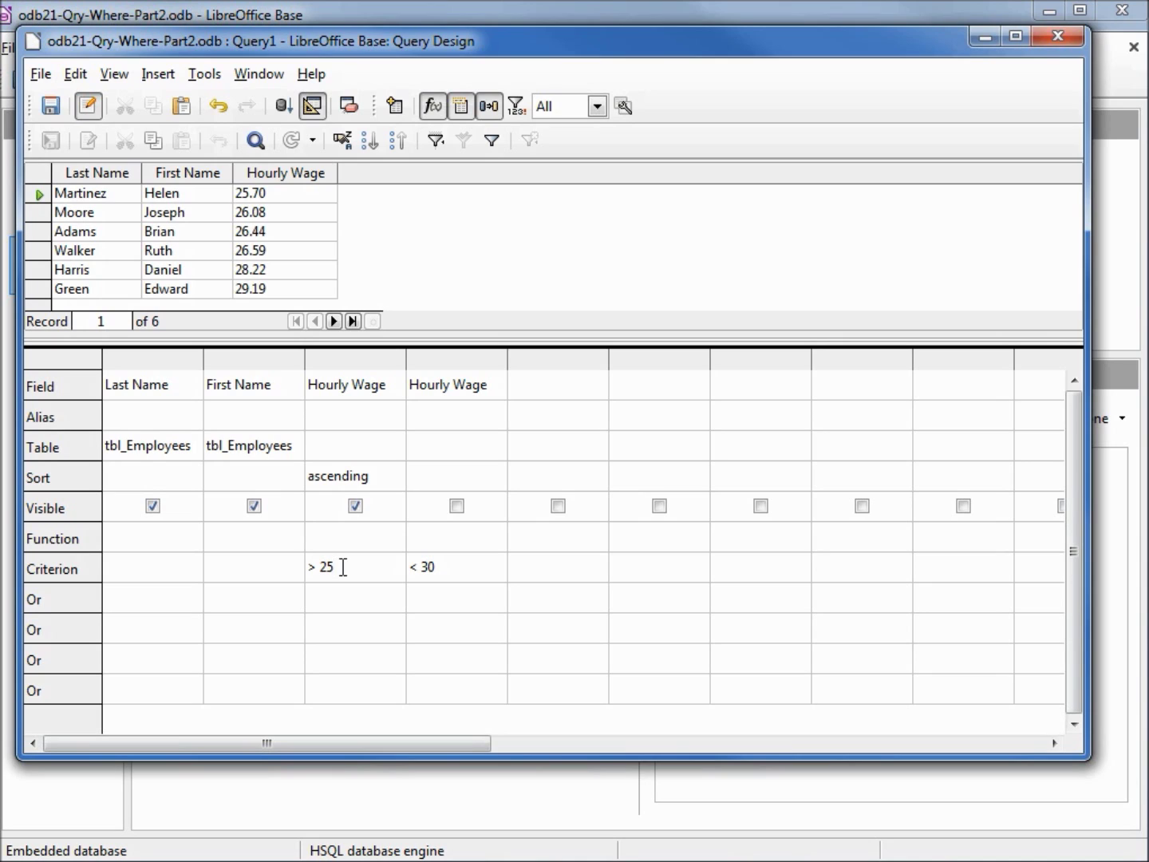
pyautogui.write('.70')
pyautogui.click(284, 108)
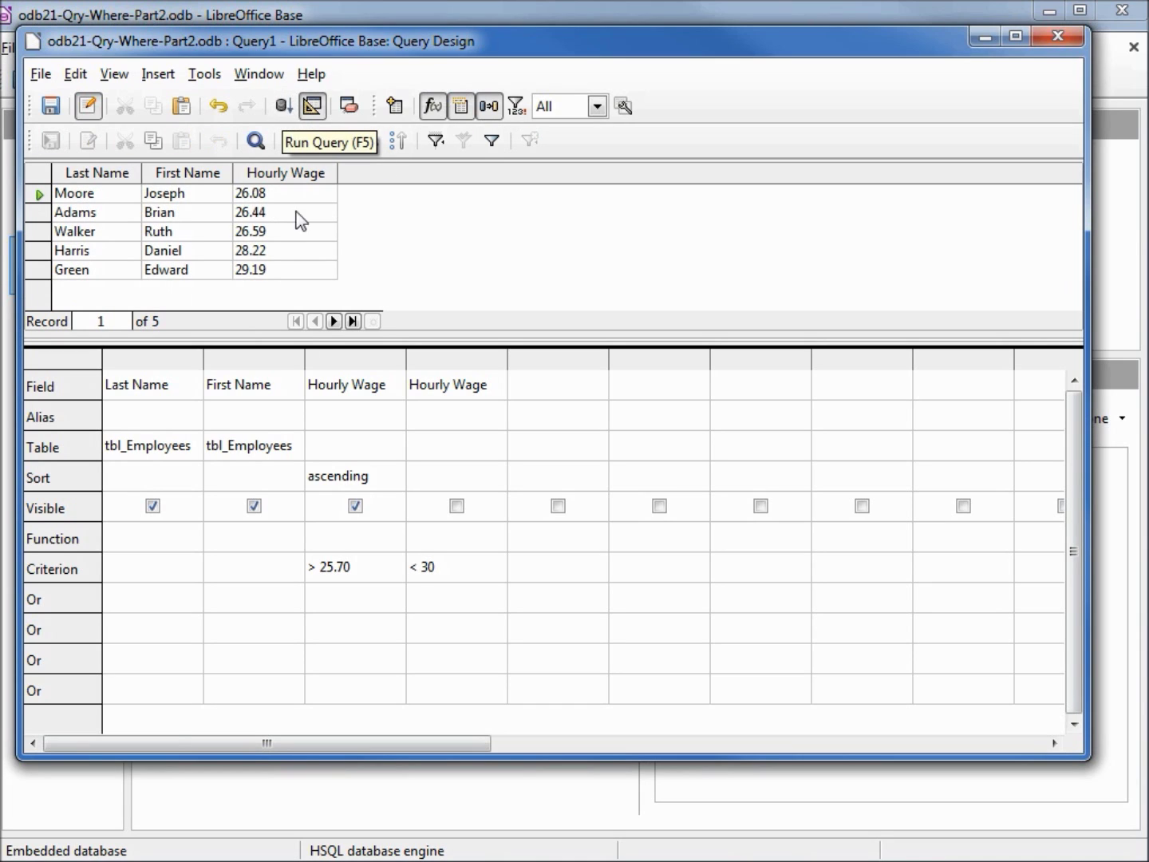
pyautogui.click(322, 570)
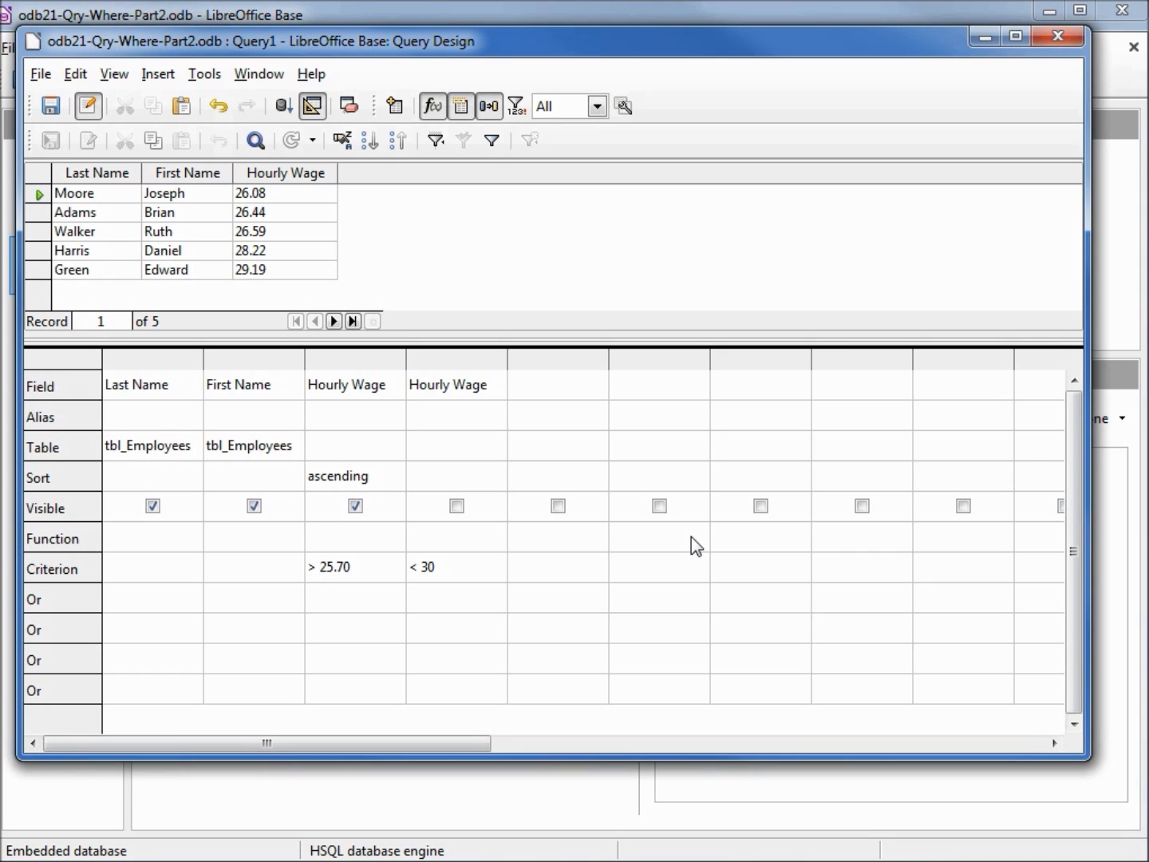
pyautogui.write("'")
pyautogui.press('Right')
pyautogui.press('Right')
pyautogui.press('Right')
pyautogui.press('Right')
pyautogui.press('Right')
pyautogui.write("'")
pyautogui.press('Return')
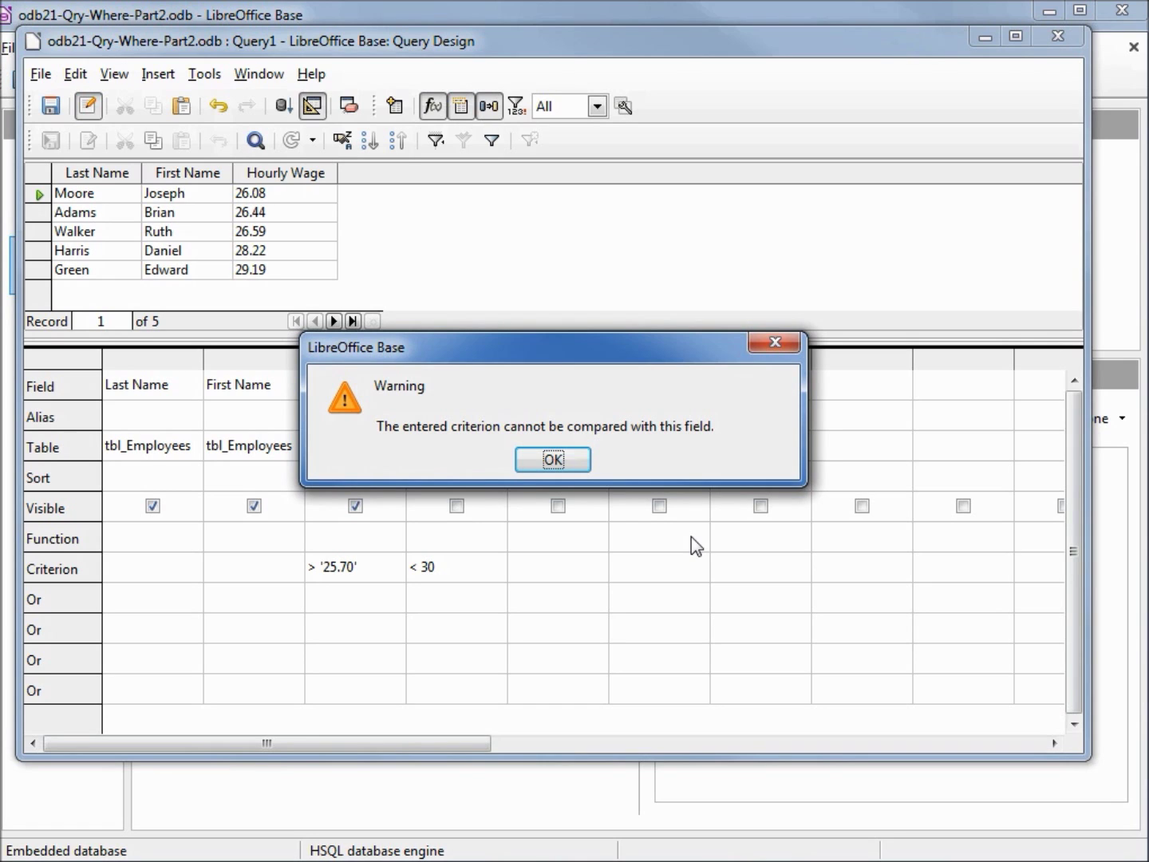
pyautogui.click(554, 462)
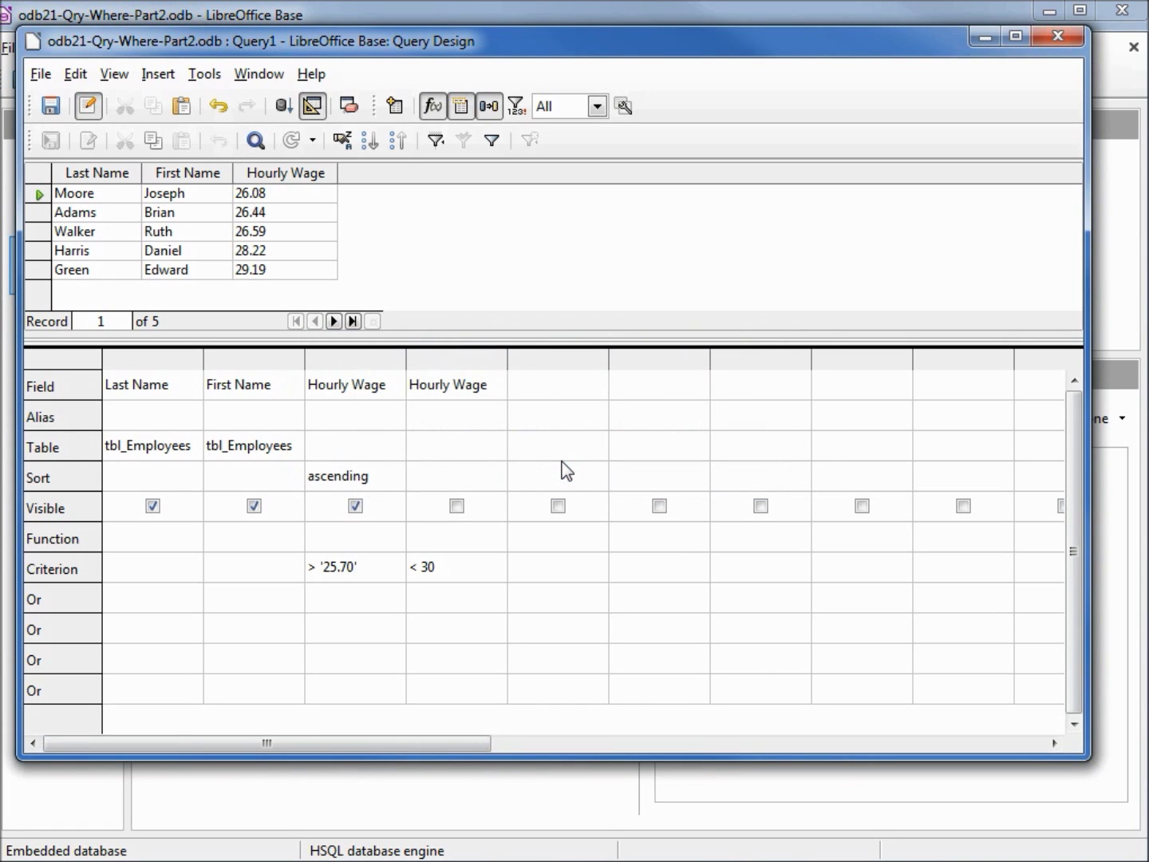
pyautogui.click(284, 106)
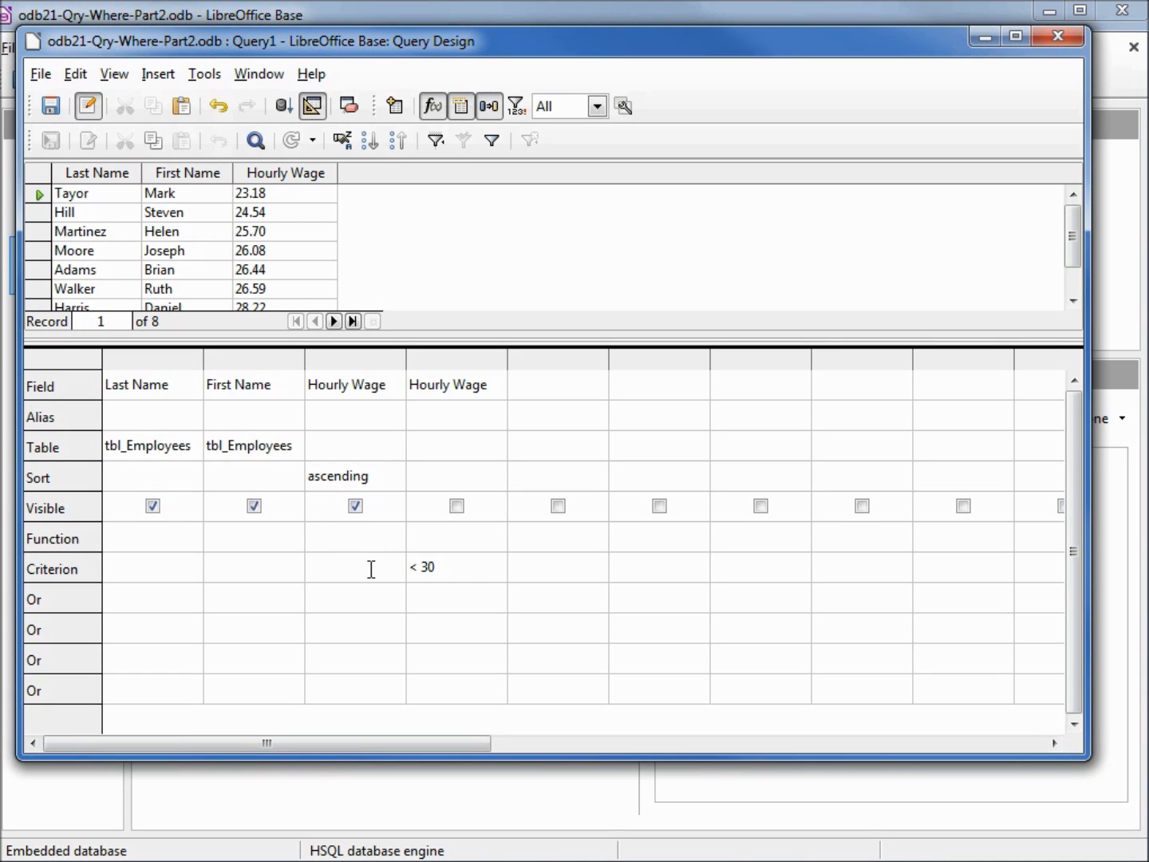
pyautogui.write('> 25.70')
pyautogui.press('Tab')
pyautogui.press('F5')
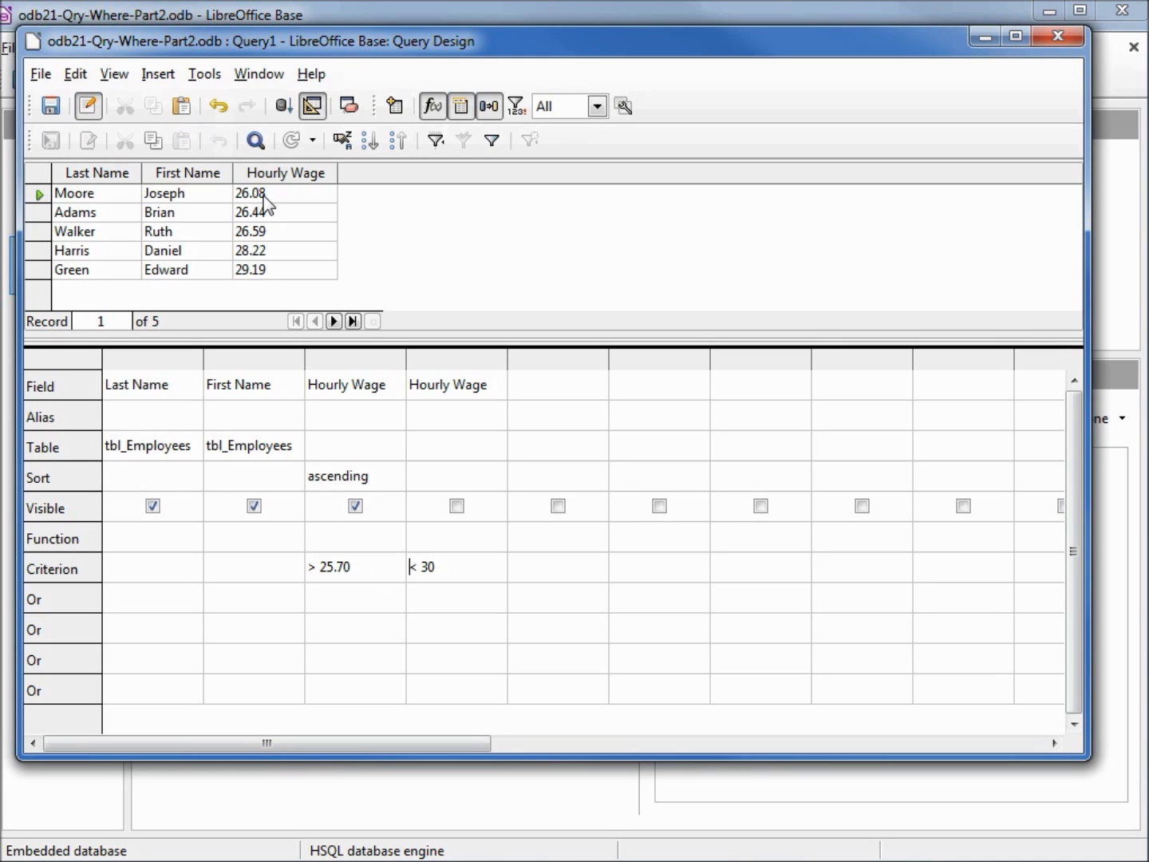
# Switch to SQL view and put Last Name, First Name and Hourly Wage on indented lines
pyautogui.click(313, 106)
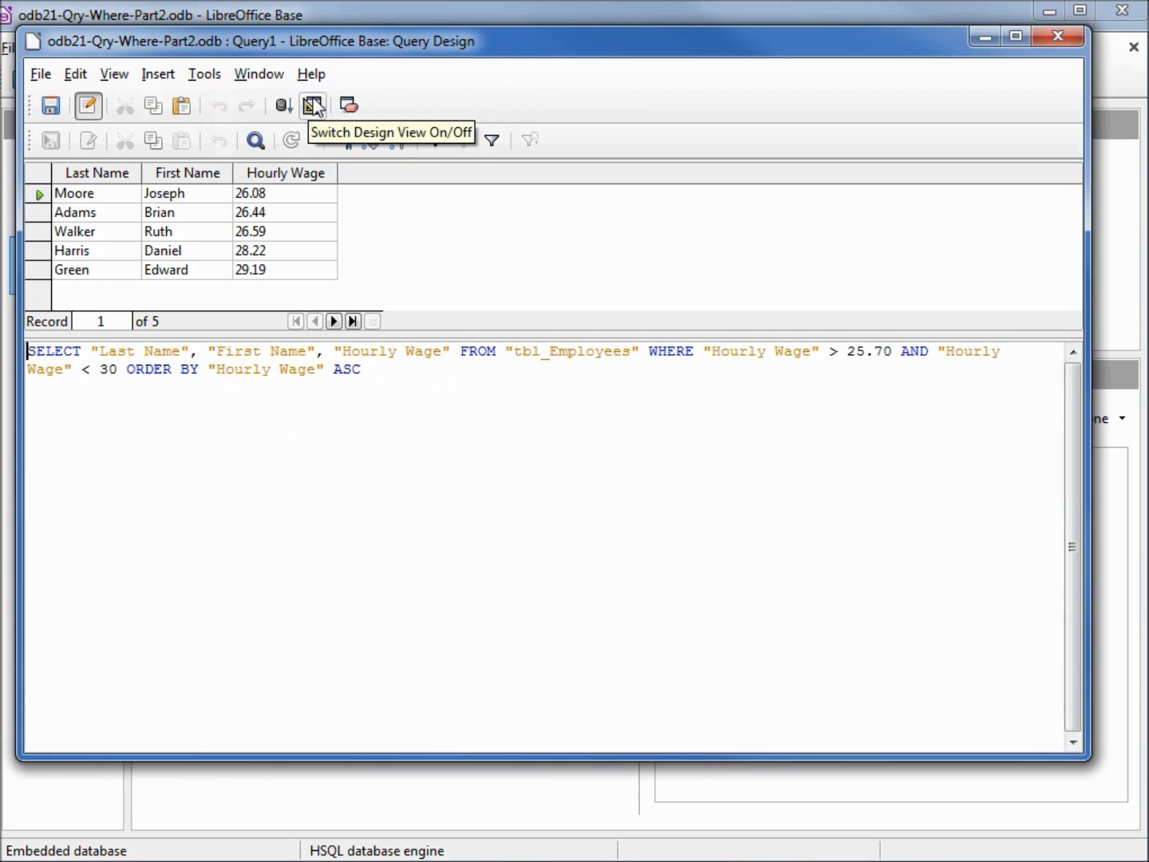
pyautogui.click(88, 351)
pyautogui.press('Right')
pyautogui.press('Right')
pyautogui.press('Left')
pyautogui.press('Return')
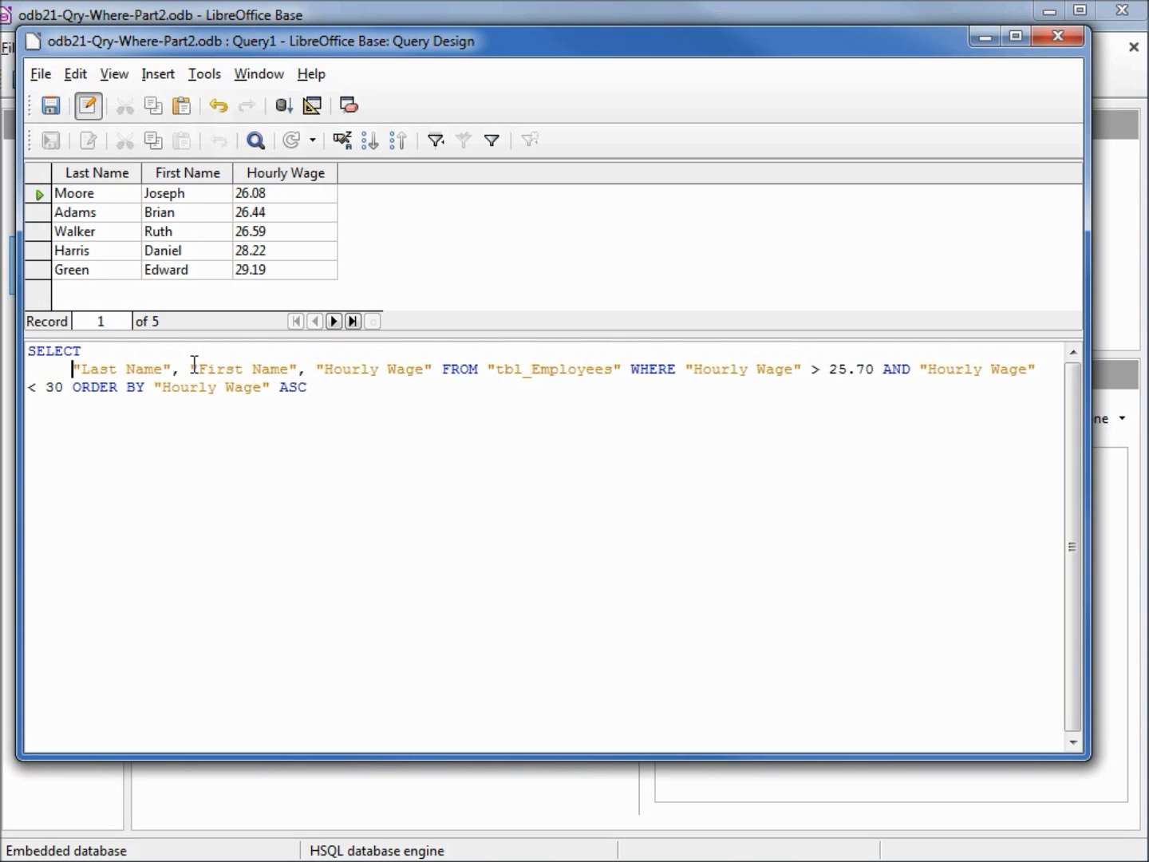
pyautogui.press('Right')
pyautogui.press('Right')
pyautogui.press('Right')
pyautogui.press('Right')
pyautogui.press('Right')
pyautogui.press('Right')
pyautogui.press('Right')
pyautogui.press('Right')
pyautogui.press('Right')
pyautogui.press('Right')
pyautogui.press('Right')
pyautogui.press('Right')
pyautogui.press('Right')
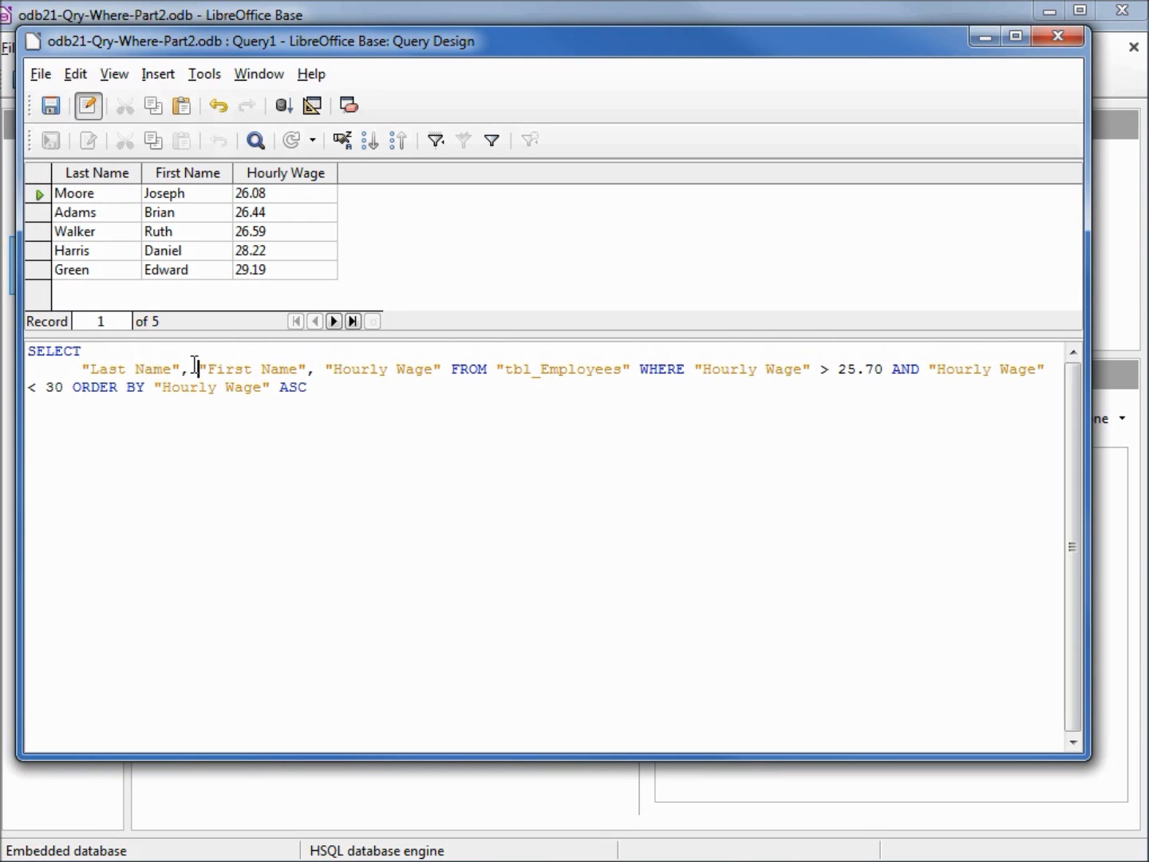
pyautogui.press('Left')
pyautogui.press('Left')
pyautogui.press('Return')
pyautogui.press('Tab')
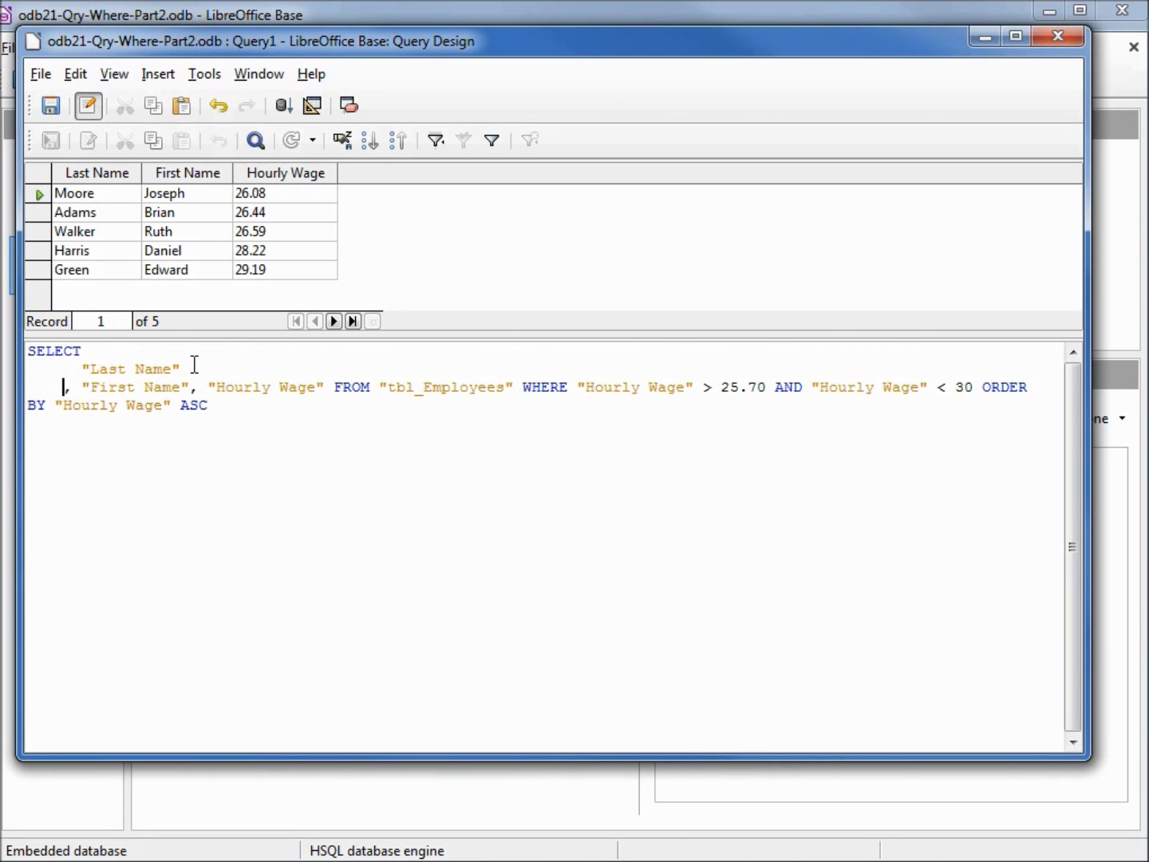
pyautogui.press('Right')
pyautogui.press('Right')
pyautogui.press('Right')
pyautogui.press('Right')
pyautogui.press('Right')
pyautogui.press('Right')
pyautogui.press('Right')
pyautogui.press('Right')
pyautogui.press('Right')
pyautogui.press('Right')
pyautogui.press('Right')
pyautogui.press('Right')
pyautogui.press('Right')
pyautogui.press('Right')
pyautogui.press('Return')
pyautogui.press('Tab')
pyautogui.press('Right')
pyautogui.press('Right')
pyautogui.press('Right')
pyautogui.press('Right')
pyautogui.press('Right')
pyautogui.press('Right')
pyautogui.press('Right')
pyautogui.press('Right')
pyautogui.press('Right')
pyautogui.press('Right')
pyautogui.press('Right')
pyautogui.press('Right')
pyautogui.press('Right')
pyautogui.press('Right')
pyautogui.press('Right')
pyautogui.press('Right')
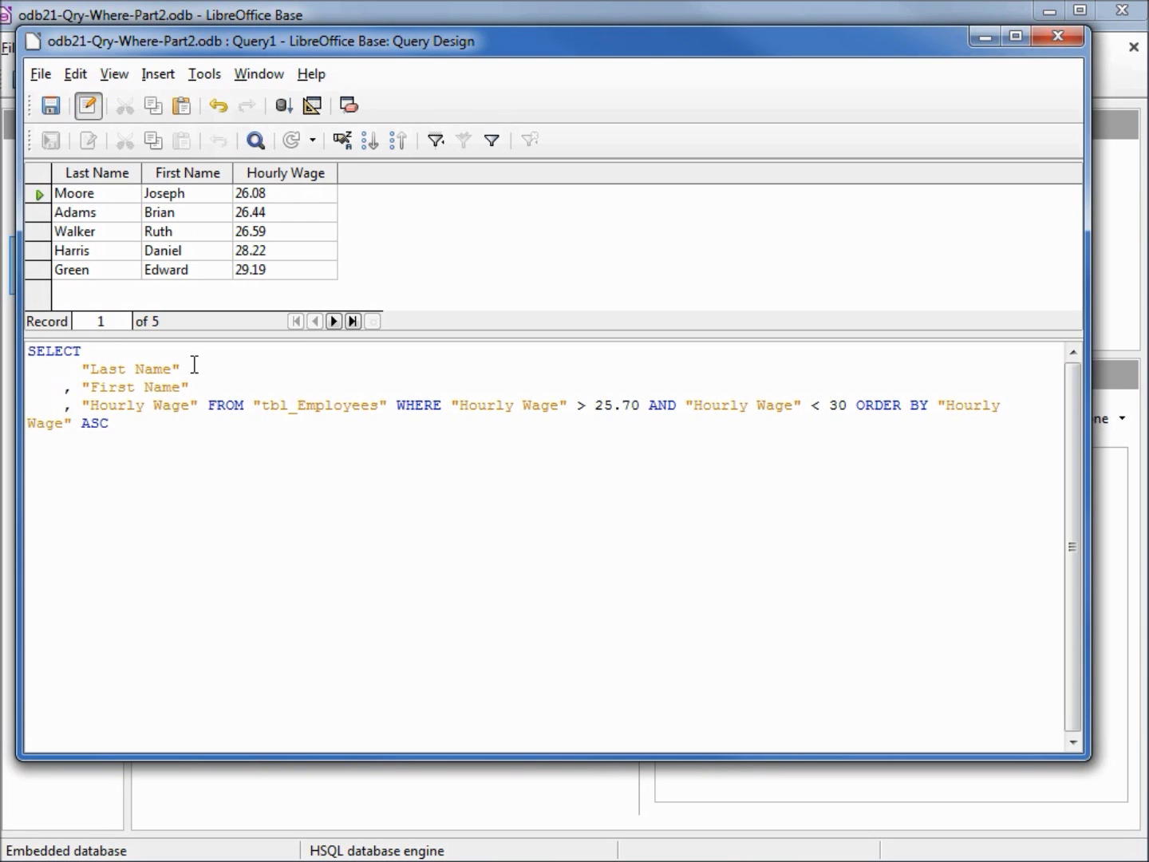
# Place the FROM and WHERE clauses on their own lines, separated by blank lines
pyautogui.press('Return')
pyautogui.press('Return')
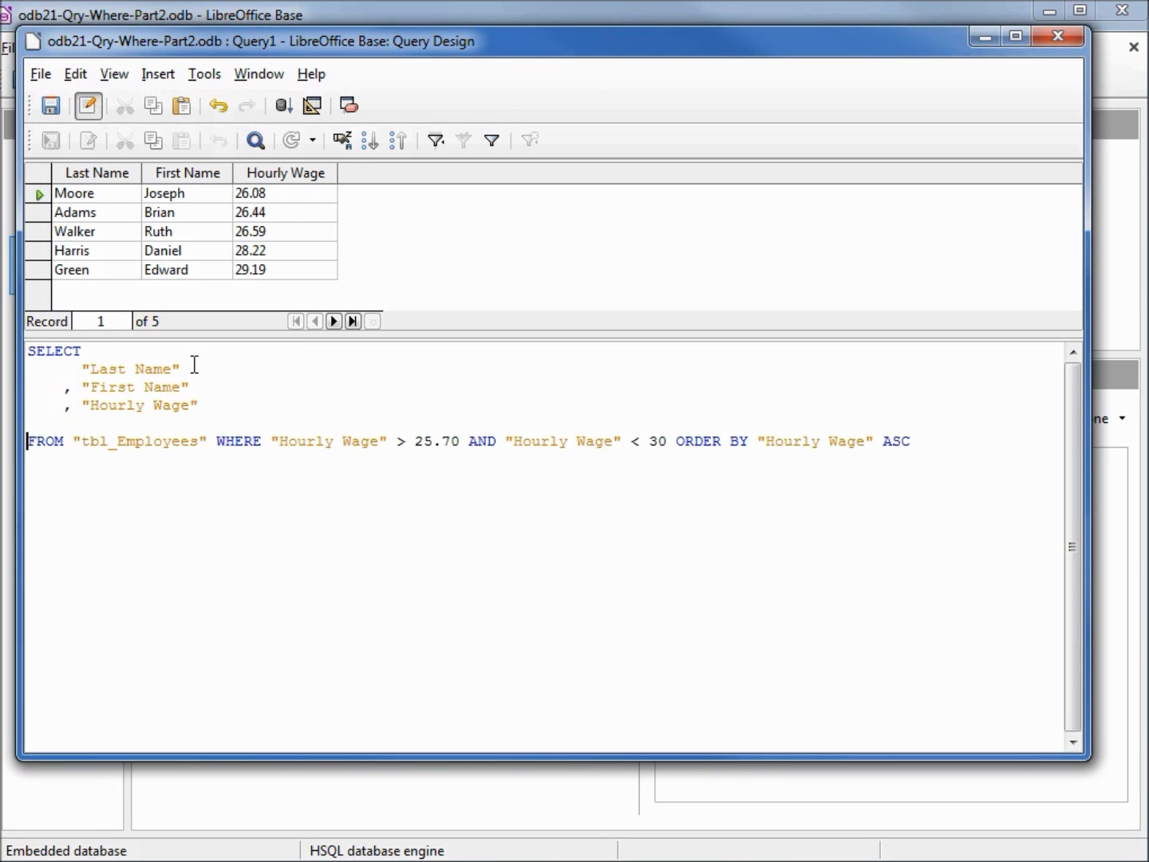
pyautogui.press('Right')
pyautogui.press('Right')
pyautogui.press('Right')
pyautogui.press('Right')
pyautogui.press('Right')
pyautogui.press('Return')
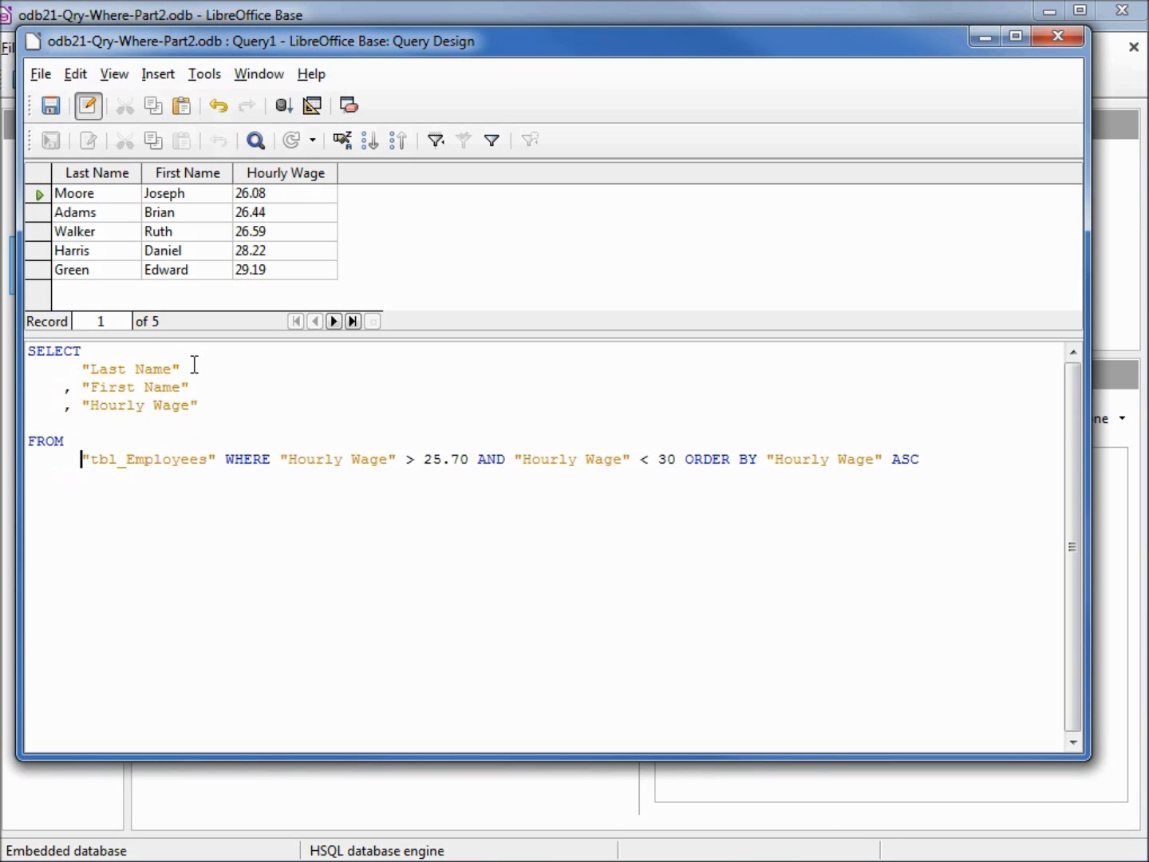
pyautogui.press('Right')
pyautogui.press('Right')
pyautogui.press('Right')
pyautogui.press('Right')
pyautogui.press('Right')
pyautogui.press('Right')
pyautogui.press('Right')
pyautogui.press('Right')
pyautogui.press('Right')
pyautogui.press('Right')
pyautogui.press('Right')
pyautogui.press('Right')
pyautogui.press('Right')
pyautogui.press('Right')
pyautogui.press('Right')
pyautogui.press('Right')
pyautogui.press('Return')
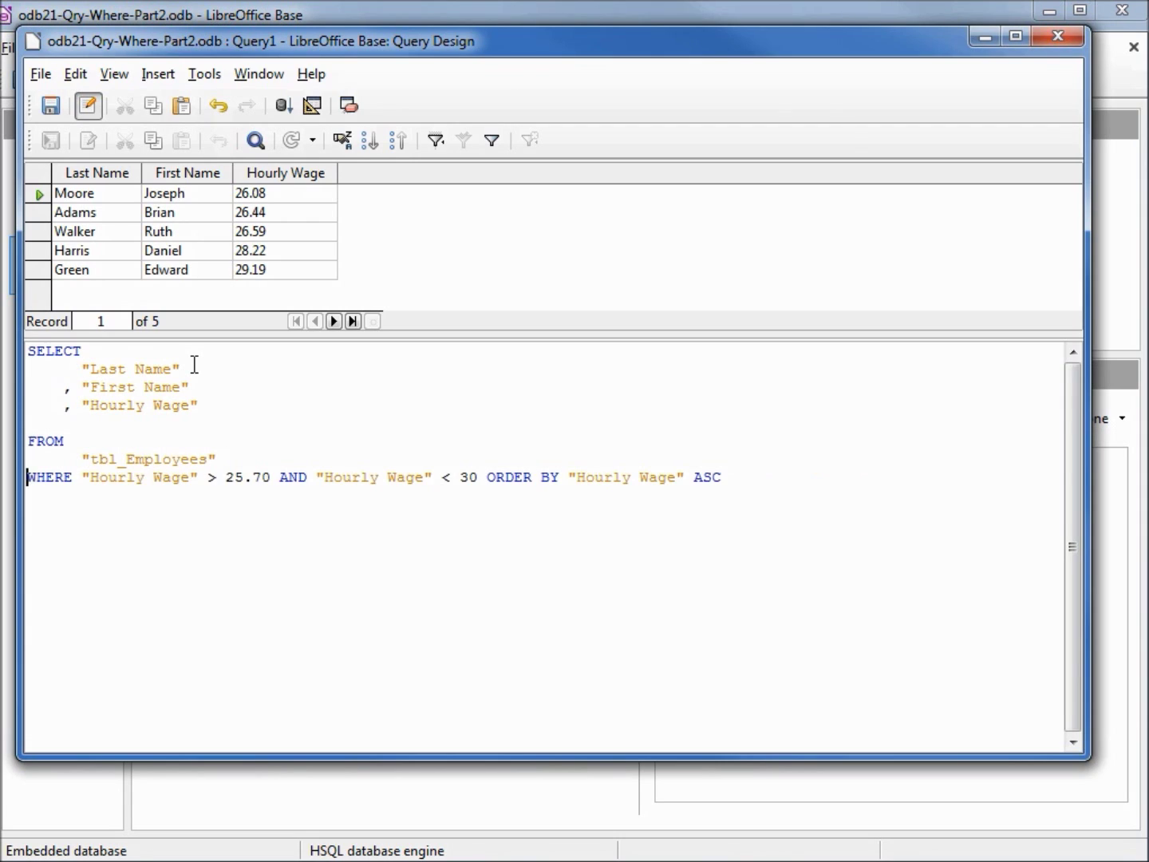
pyautogui.press('Return')
# Indent the two wage conditions on separate lines and put ORDER BY and its sort column on indented lines
pyautogui.press('Right')
pyautogui.press('Right')
pyautogui.press('Right')
pyautogui.press('Right')
pyautogui.press('Right')
pyautogui.press('Right')
pyautogui.press('Right')
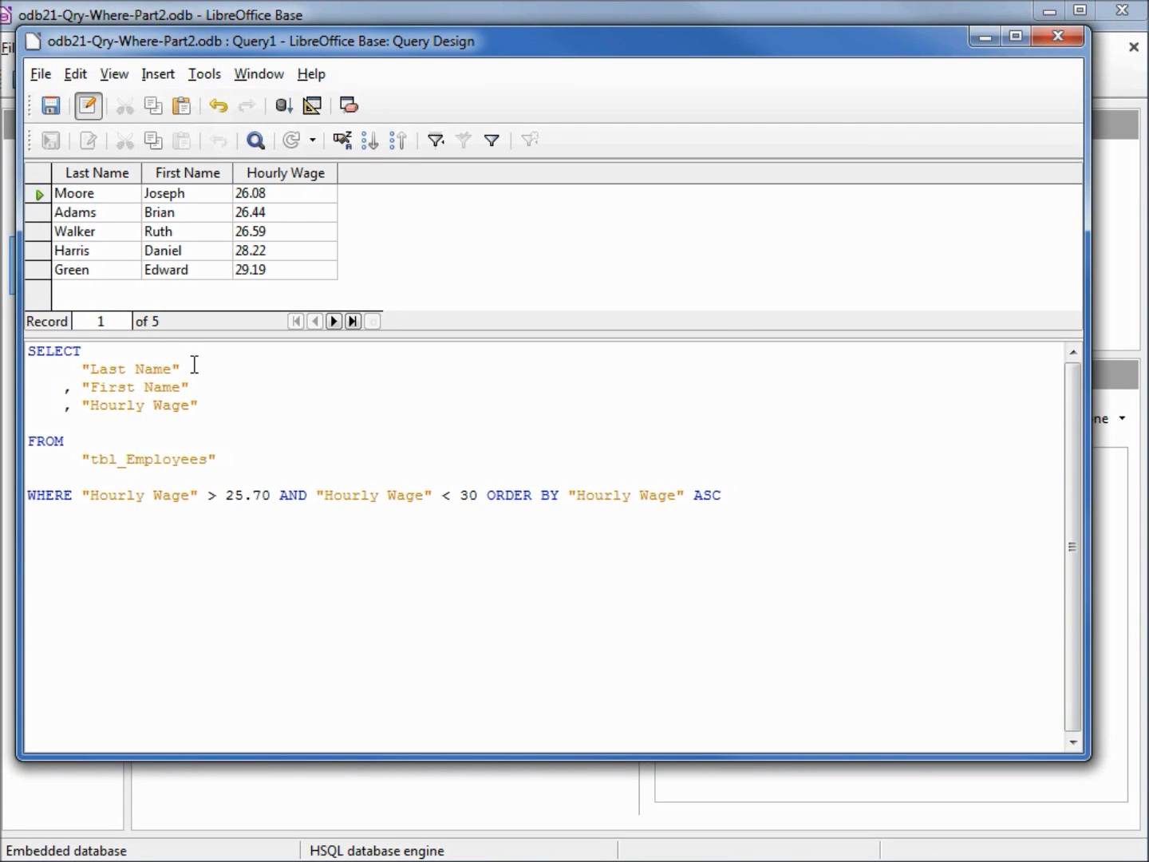
pyautogui.press('Left')
pyautogui.press('Return')
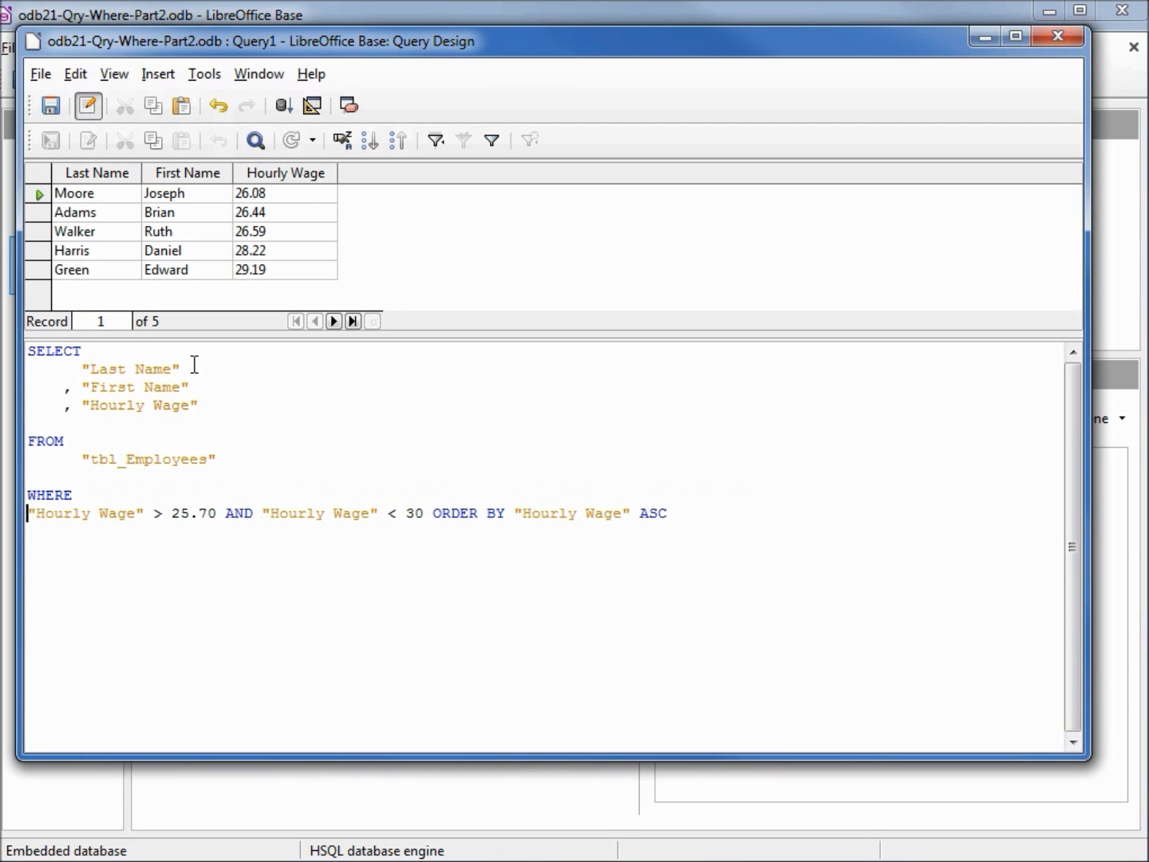
pyautogui.press('Tab')
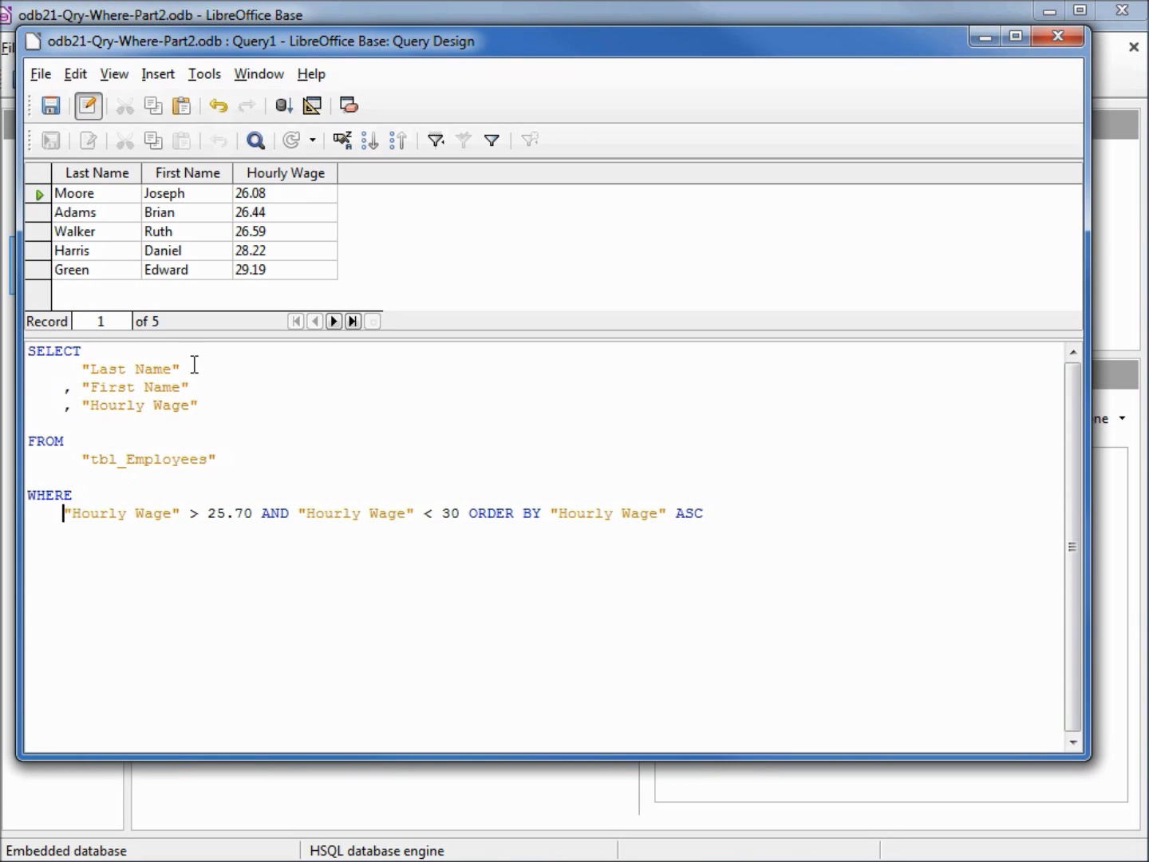
pyautogui.press('Right')
pyautogui.press('Right')
pyautogui.press('Right')
pyautogui.press('Right')
pyautogui.press('Right')
pyautogui.press('Right')
pyautogui.press('Right')
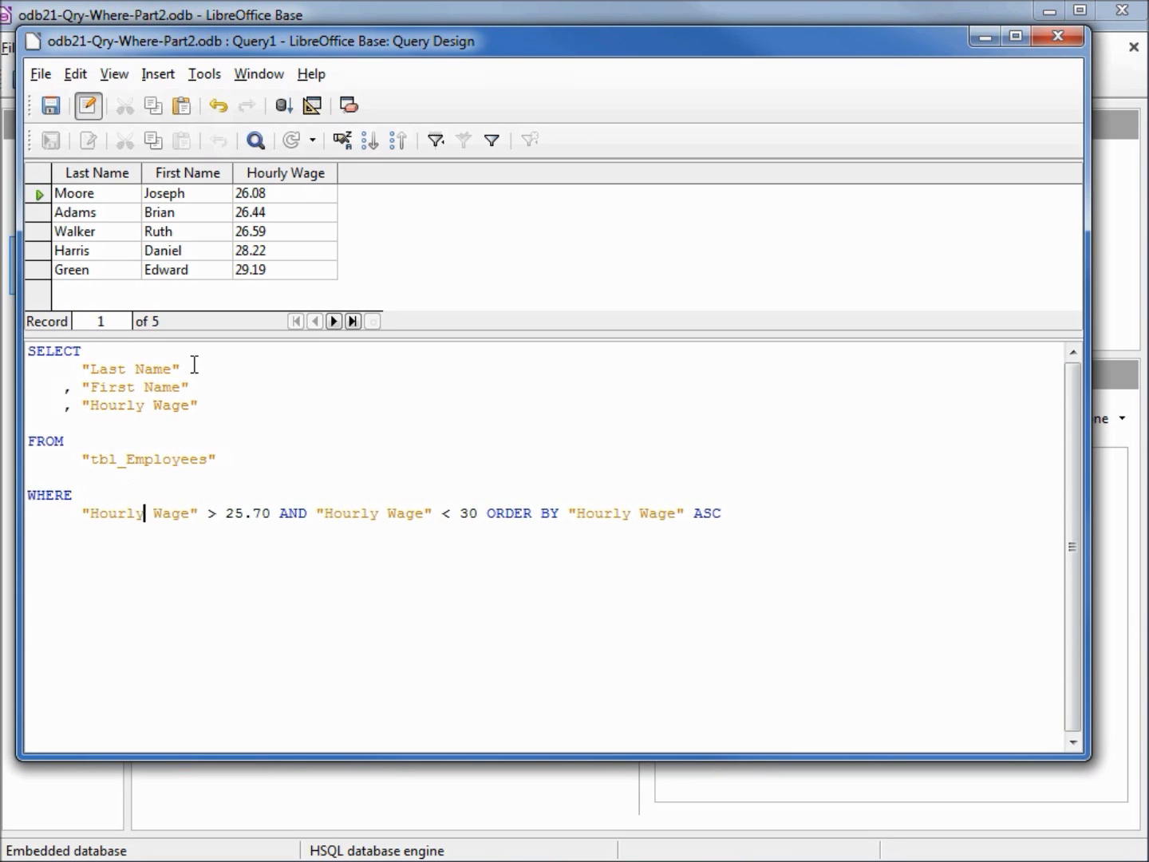
pyautogui.press('Right')
pyautogui.press('Right')
pyautogui.press('Right')
pyautogui.press('Right')
pyautogui.press('Right')
pyautogui.press('Right')
pyautogui.press('Right')
pyautogui.press('Right')
pyautogui.press('Right')
pyautogui.press('Right')
pyautogui.press('Right')
pyautogui.press('Right')
pyautogui.press('Right')
pyautogui.press('Right')
pyautogui.press('Right')
pyautogui.press('Return')
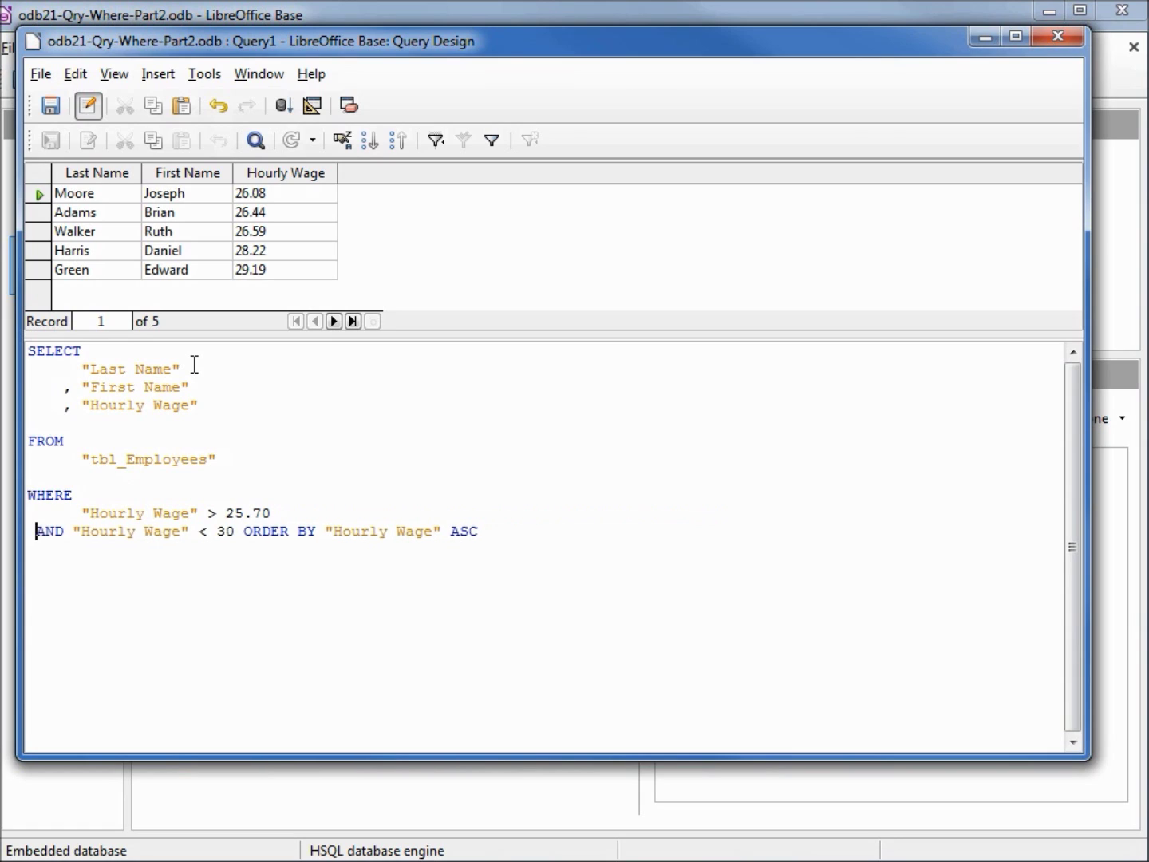
pyautogui.press('Right')
pyautogui.press('Right')
pyautogui.press('Right')
pyautogui.press('Right')
pyautogui.press('Right')
pyautogui.hotkey('ctrl', 'Right')
pyautogui.hotkey('ctrl', 'Right')
pyautogui.hotkey('ctrl', 'Right')
pyautogui.hotkey('ctrl', 'Right')
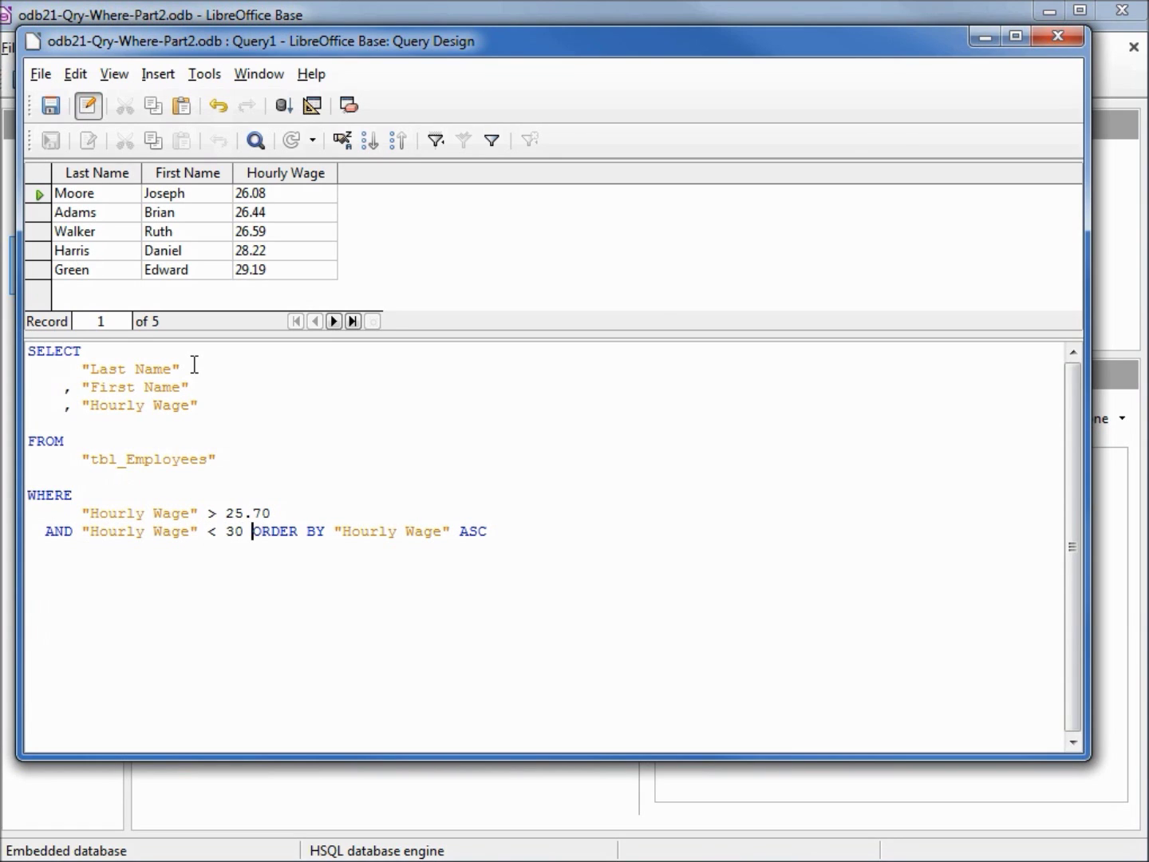
pyautogui.press('Return')
pyautogui.press('Return')
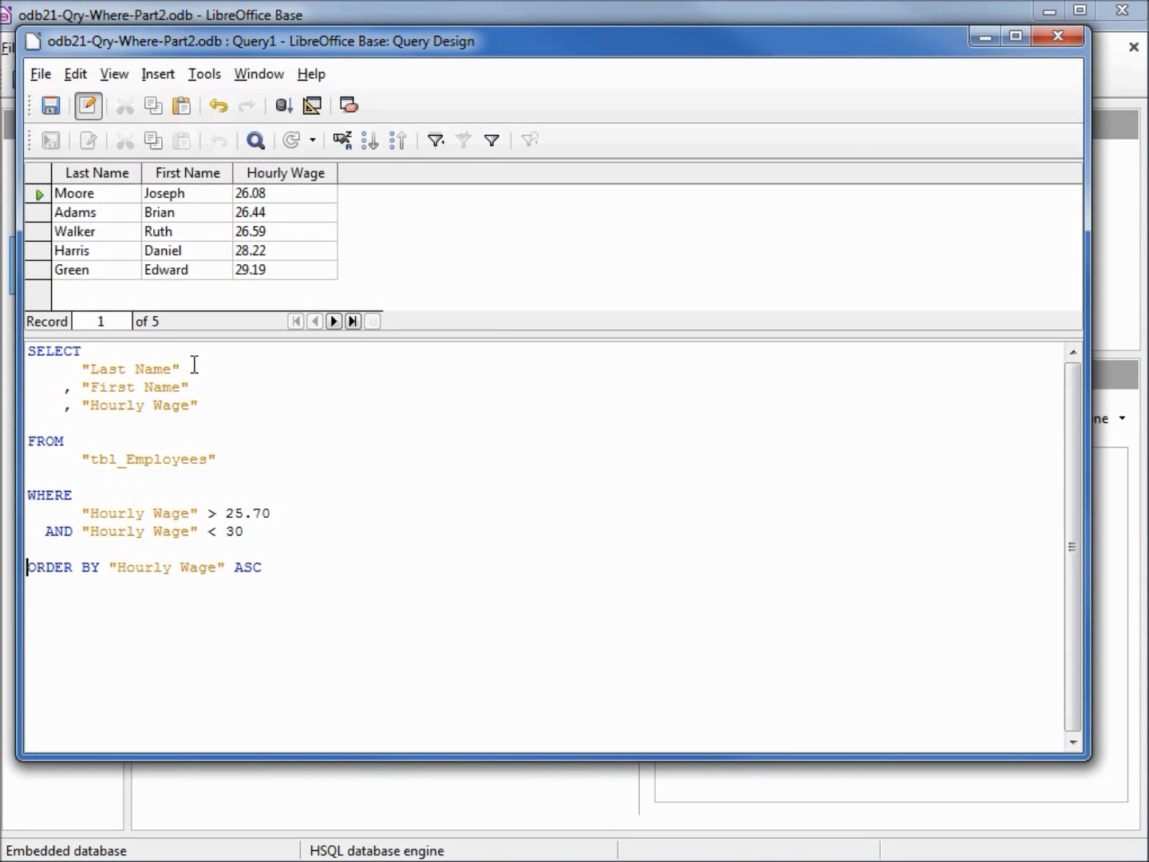
pyautogui.hotkey('ctrl', 'Right')
pyautogui.hotkey('ctrl', 'Right')
pyautogui.press('Return')
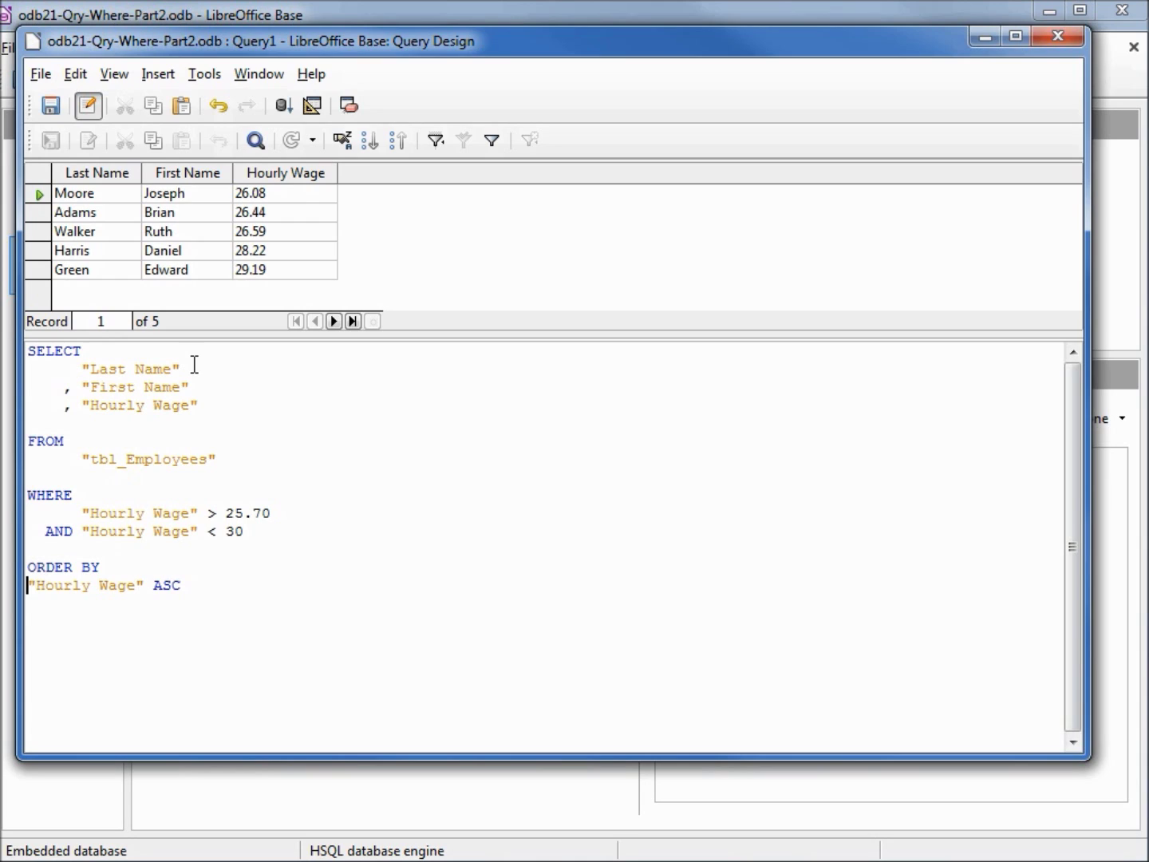
pyautogui.press('Tab')
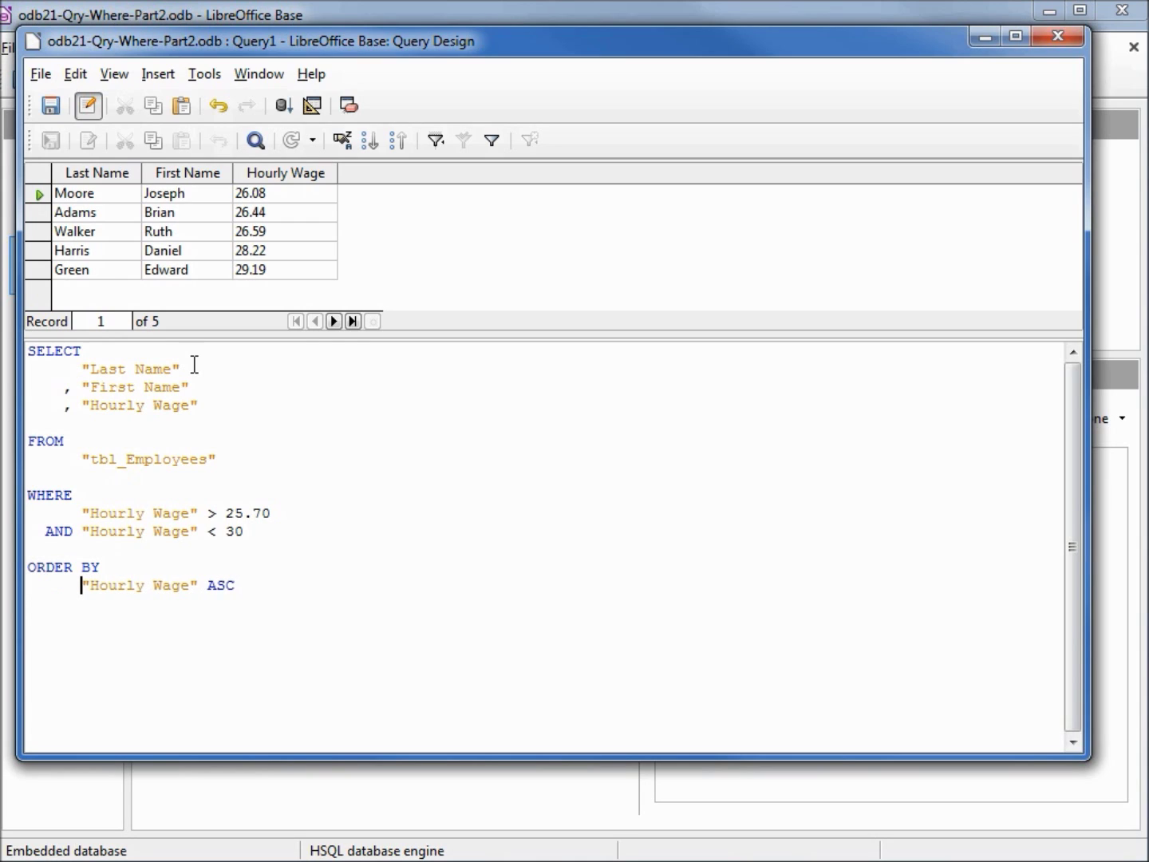
# Wrap 25.70 in single quotes and run the query
pyautogui.click(226, 508)
pyautogui.press('Right')
pyautogui.write("'")
pyautogui.press('Right')
pyautogui.press('Right')
pyautogui.press('Right')
pyautogui.press('Right')
pyautogui.press('Right')
pyautogui.write("'")
pyautogui.click(284, 106)
# Shorten the quoted limit to '25.' and run the query again
pyautogui.click(262, 512)
pyautogui.press('Delete')
pyautogui.press('Delete')
pyautogui.click(283, 107)
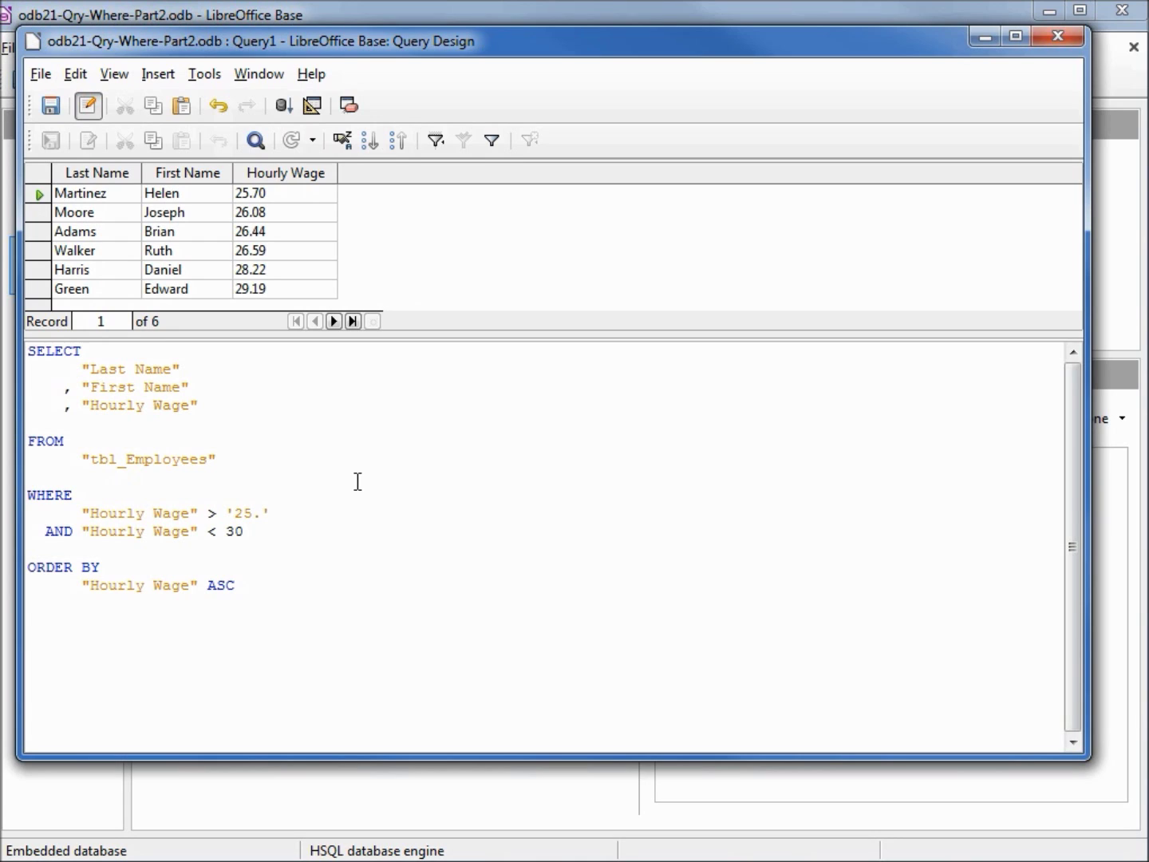
# Restore the value to 25.70 and remove its surrounding quotes
pyautogui.write('70')
pyautogui.press('Delete')
pyautogui.press('Left')
pyautogui.press('Left')
pyautogui.press('Left')
pyautogui.press('Left')
pyautogui.press('Left')
pyautogui.press('BackSpace')
# Save the query as odb21-qry-HourlyWage and return to the graphical design grid
pyautogui.click(40, 75)
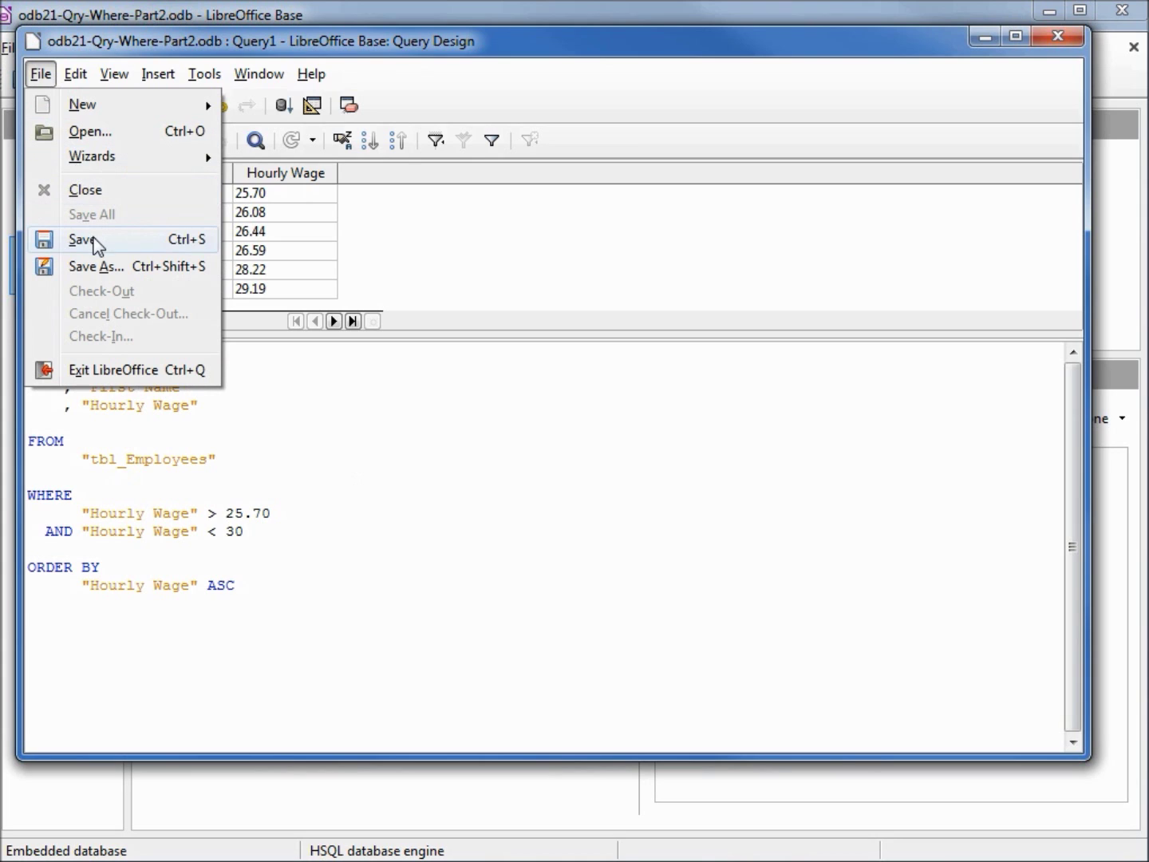
pyautogui.click(95, 241)
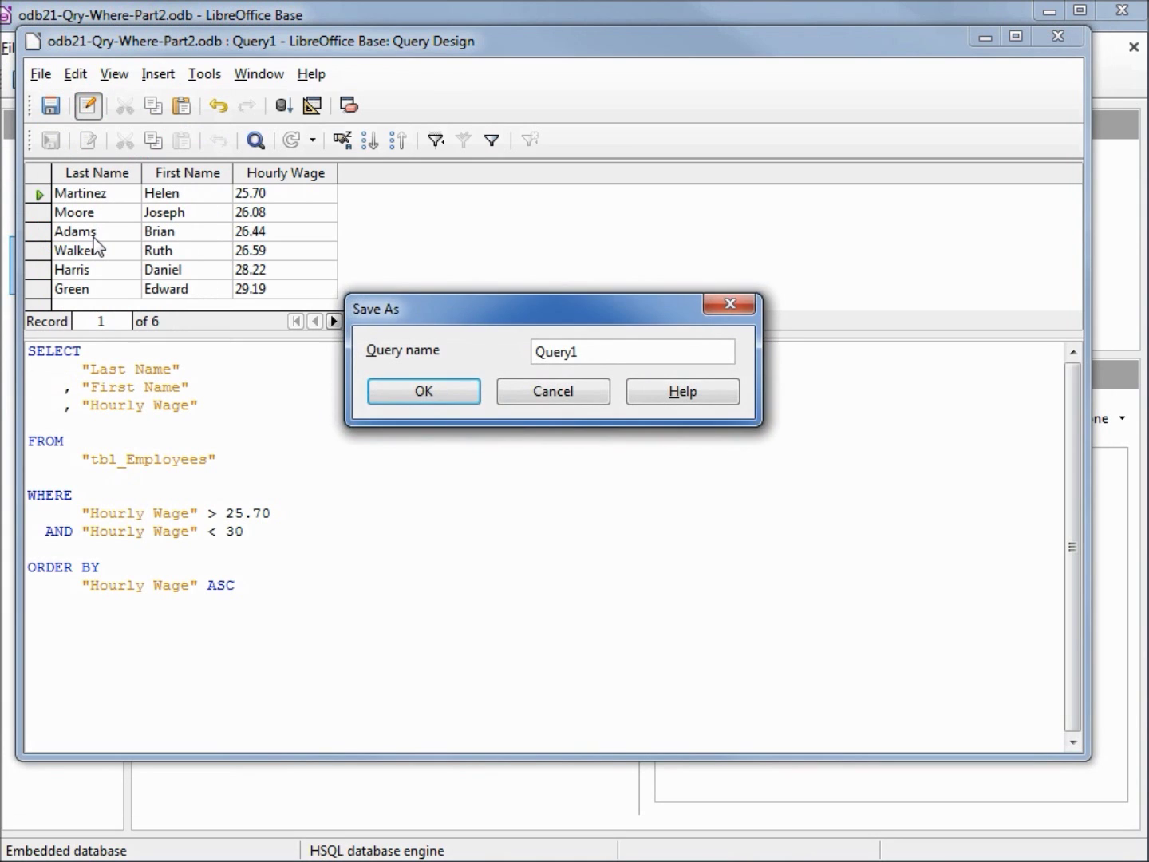
pyautogui.moveTo(607, 352); pyautogui.dragTo(448, 329)
pyautogui.write('odb21-qry-HourlyWage')
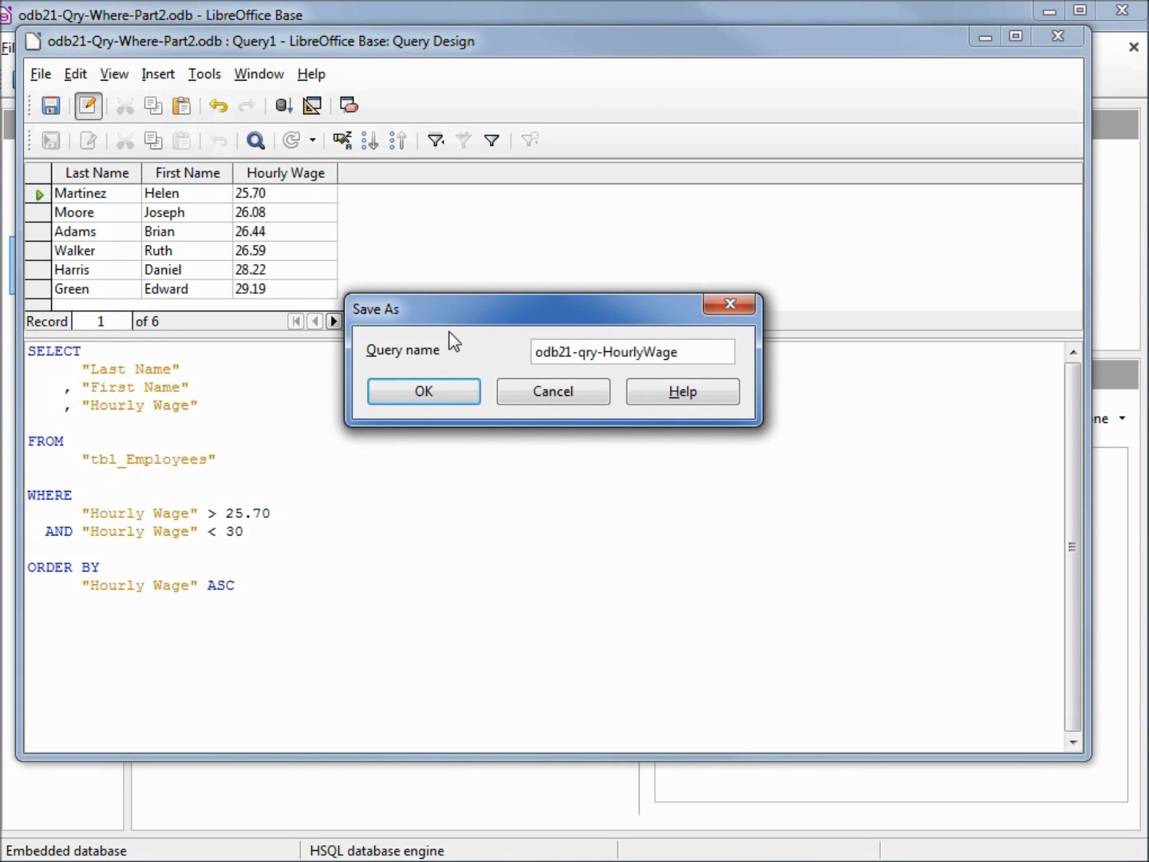
pyautogui.click(428, 392)
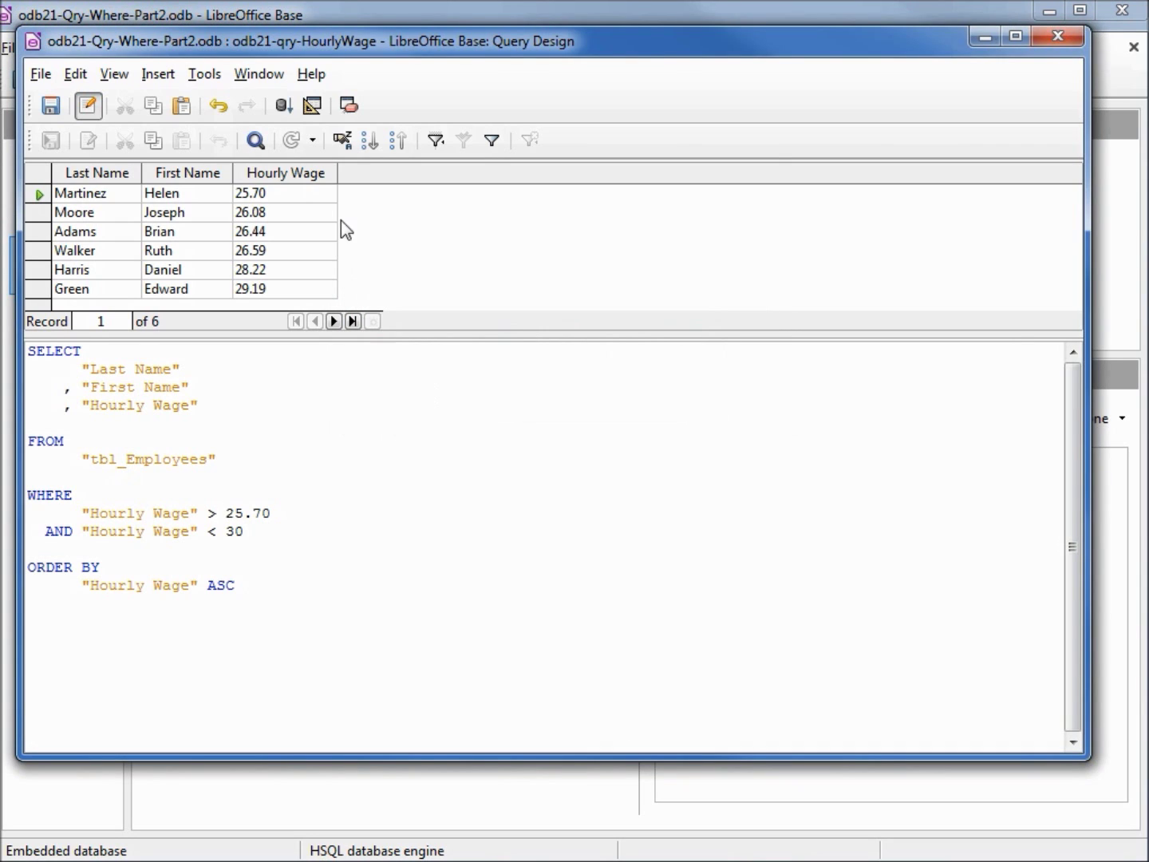
pyautogui.click(317, 113)
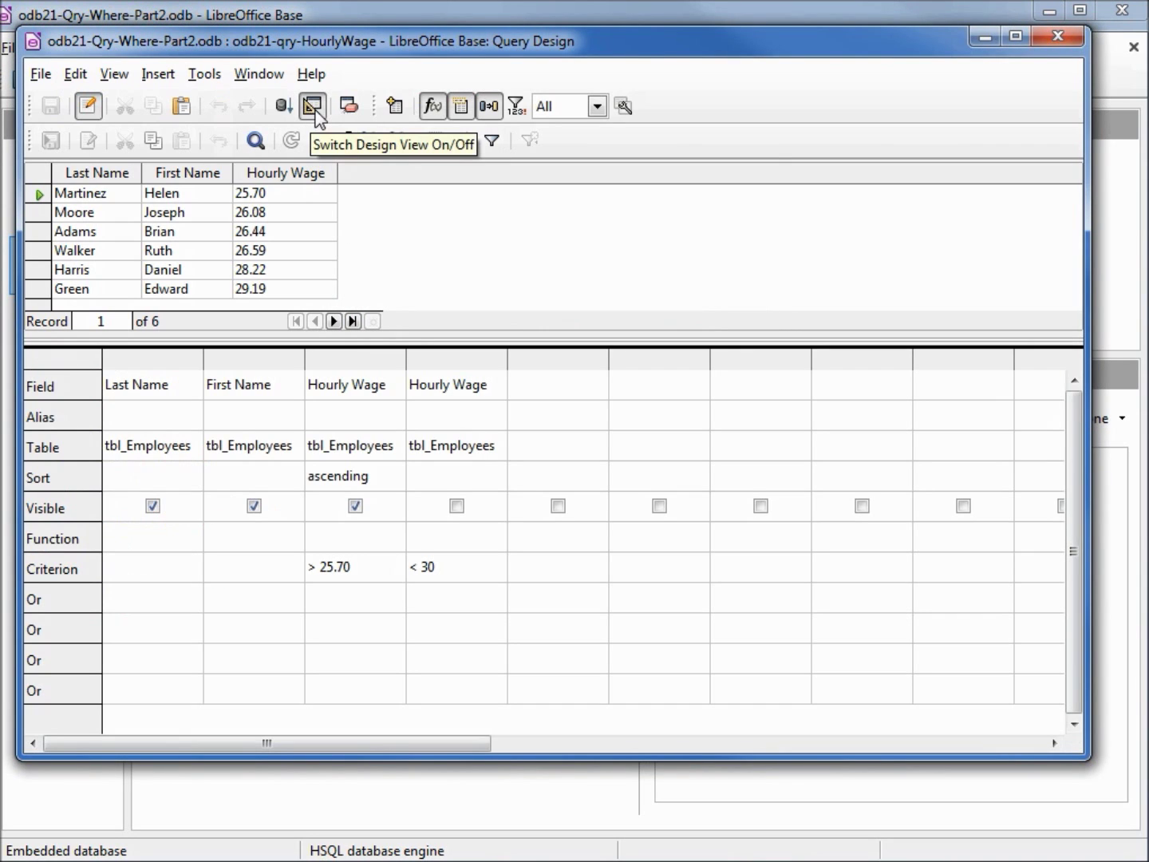
# Delete both Hourly Wage columns, including the < 30 wage column, from the query grid
pyautogui.rightClick(440, 358)
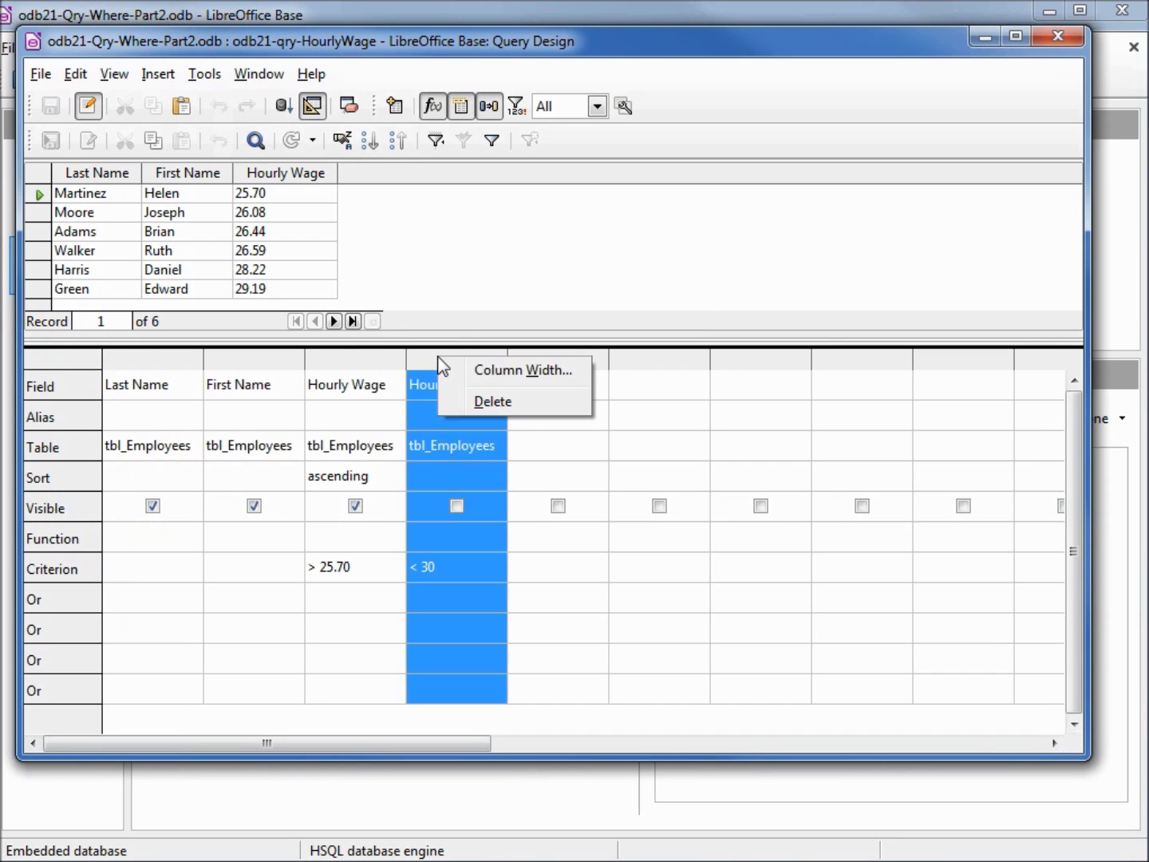
pyautogui.click(492, 404)
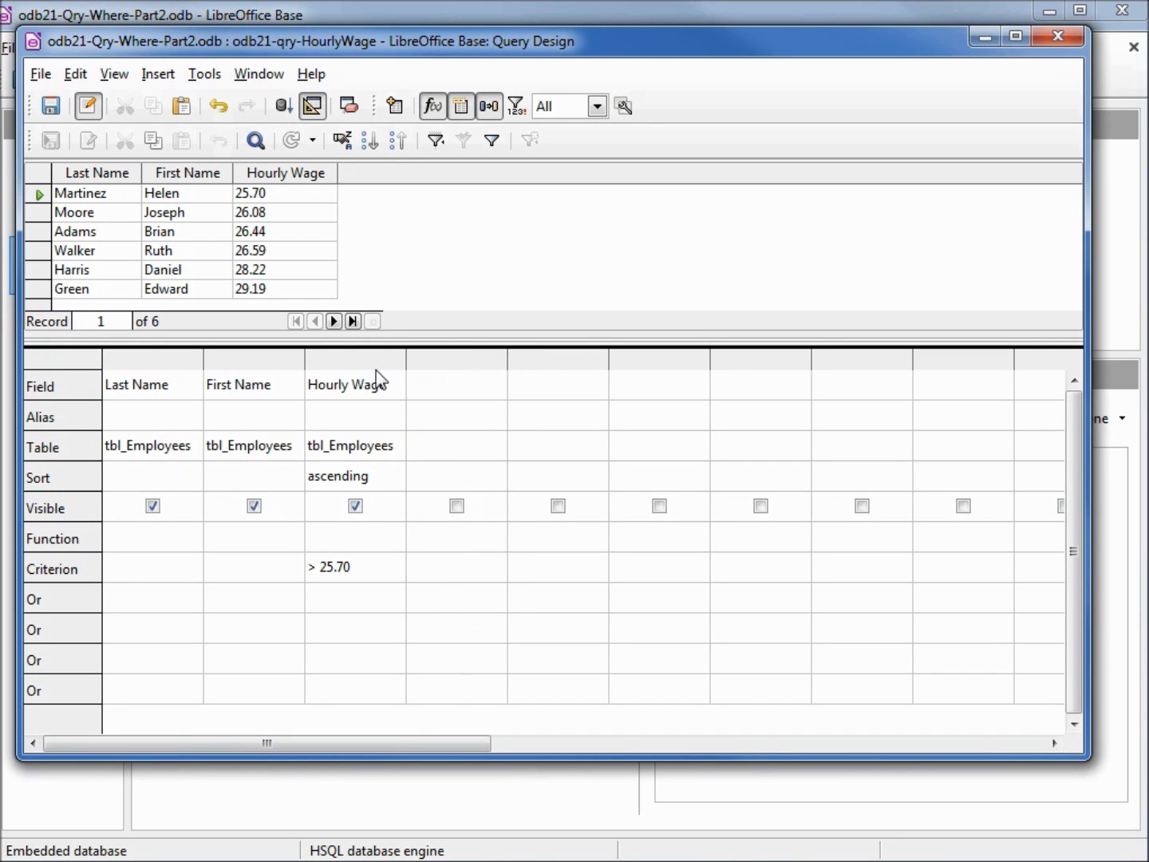
pyautogui.click(373, 355)
pyautogui.rightClick(373, 356)
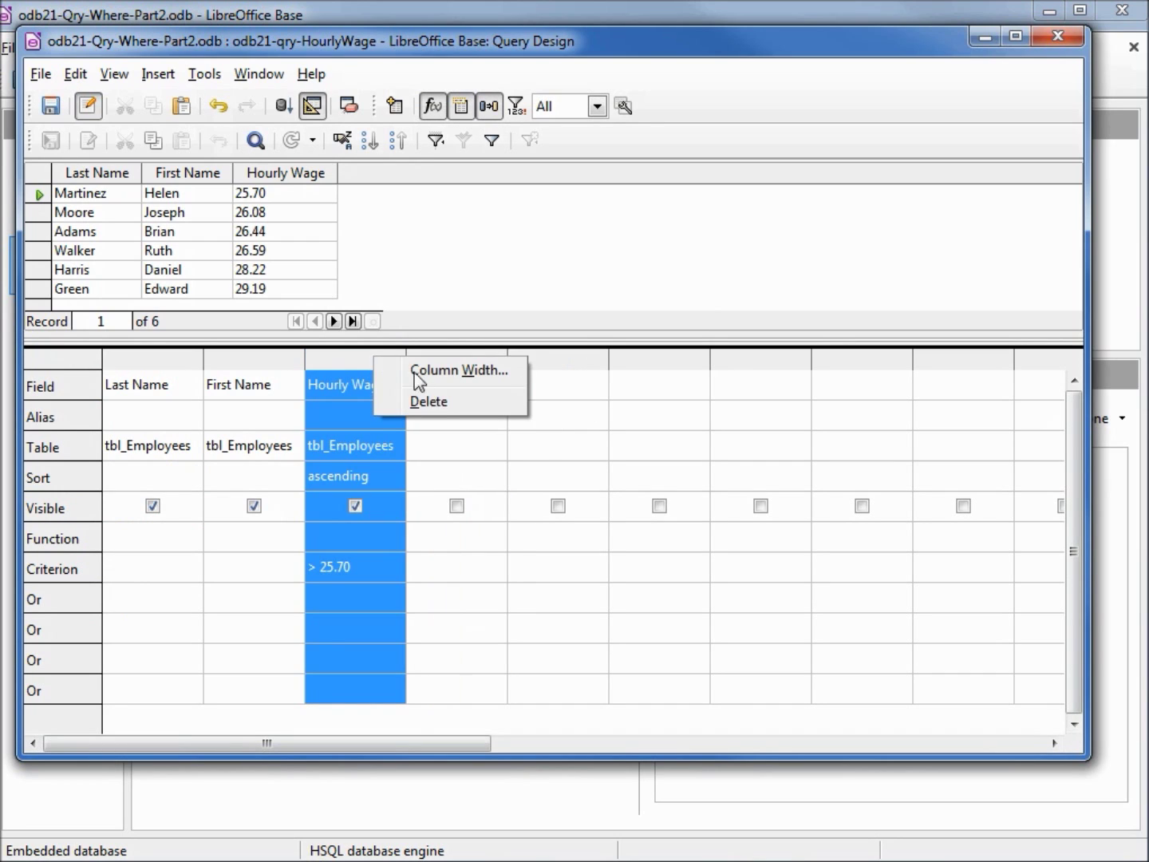
pyautogui.click(442, 402)
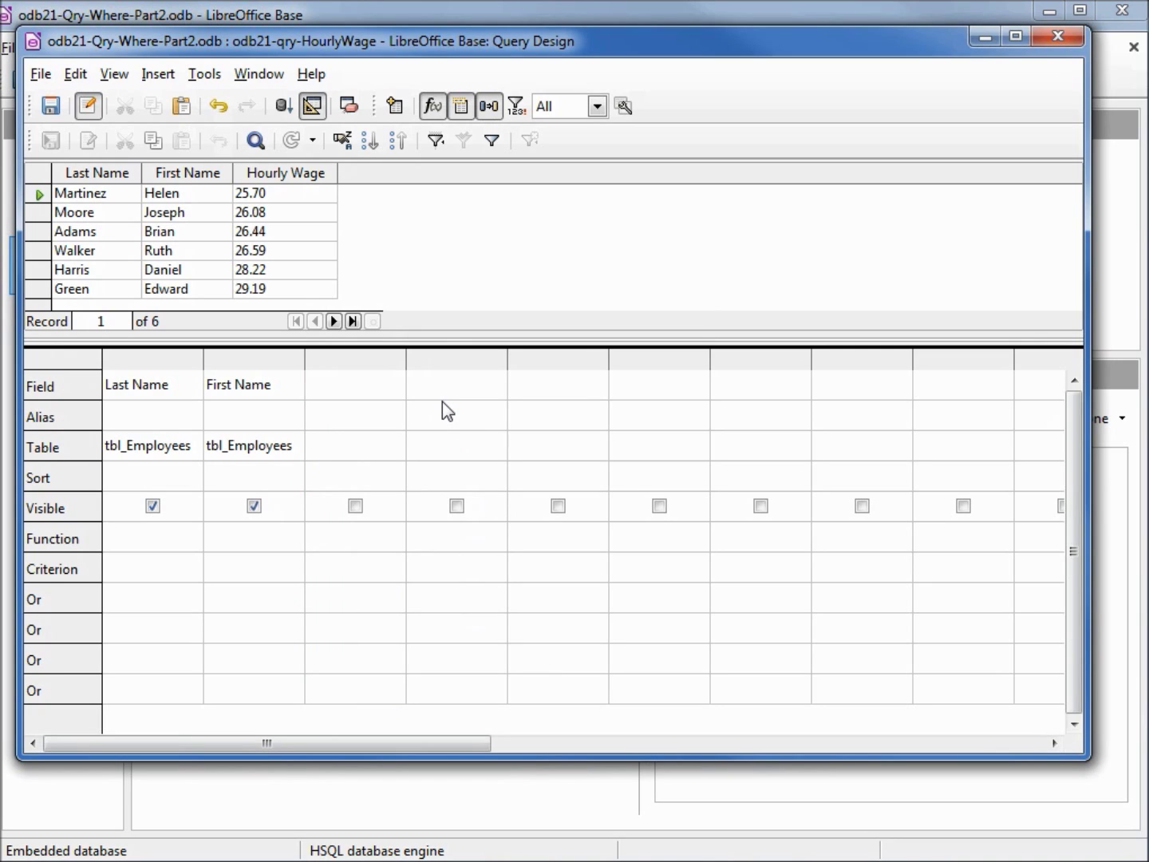
# Add tbl_Employees.Start Date as the third field and run the query, listing all 28 employees
pyautogui.click(380, 385)
pyautogui.click(400, 393)
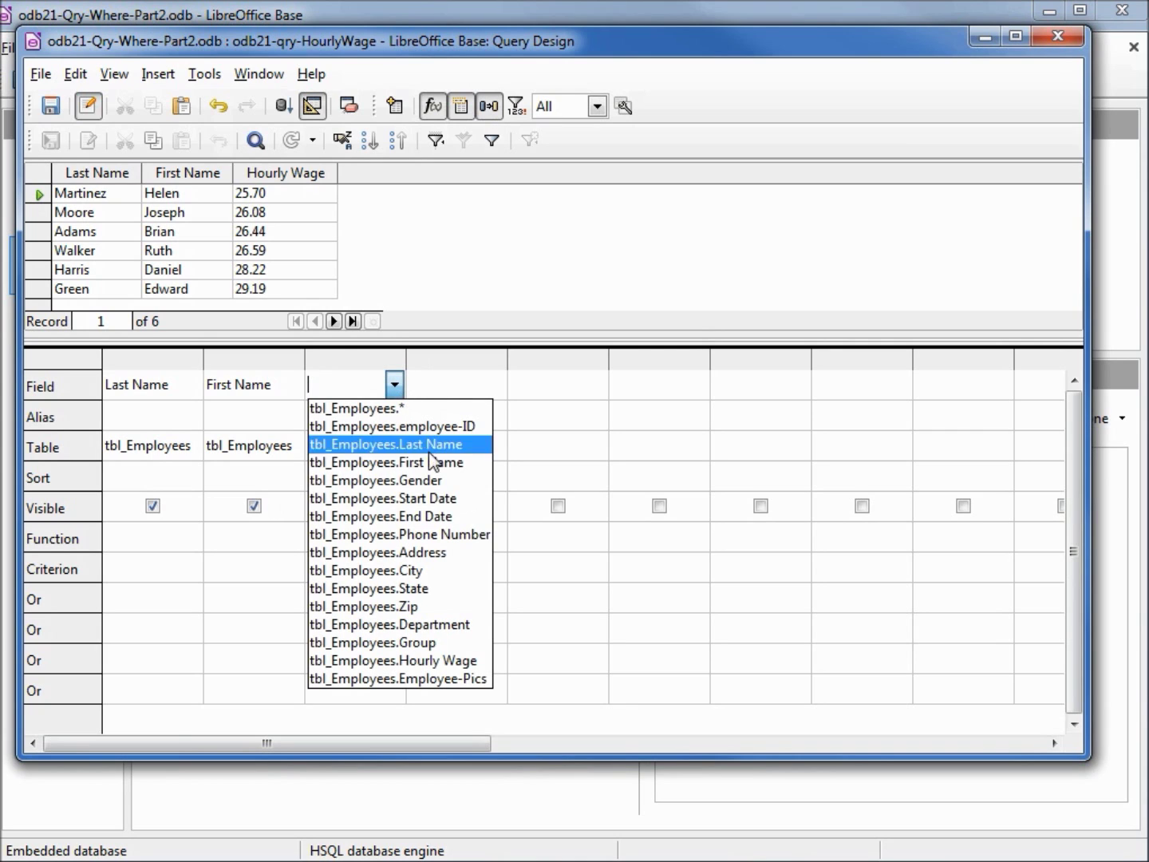
pyautogui.click(445, 502)
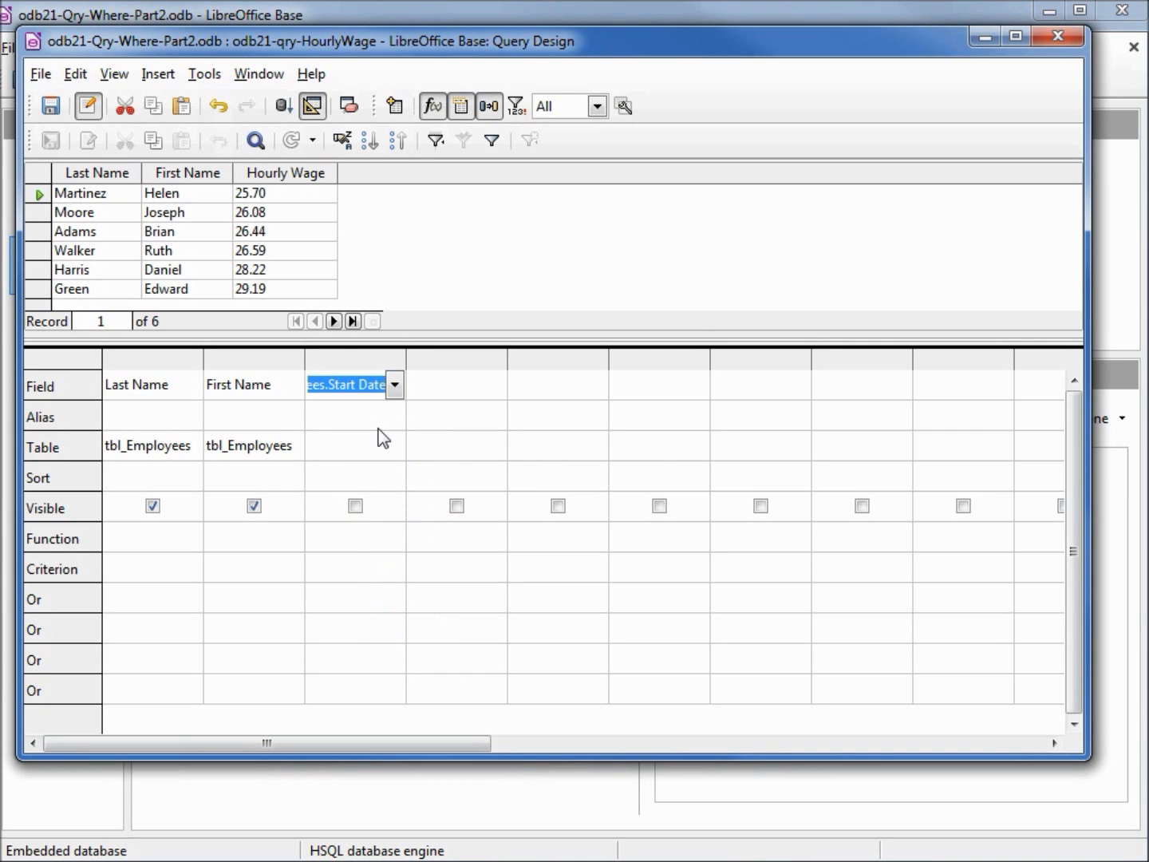
pyautogui.press('Tab')
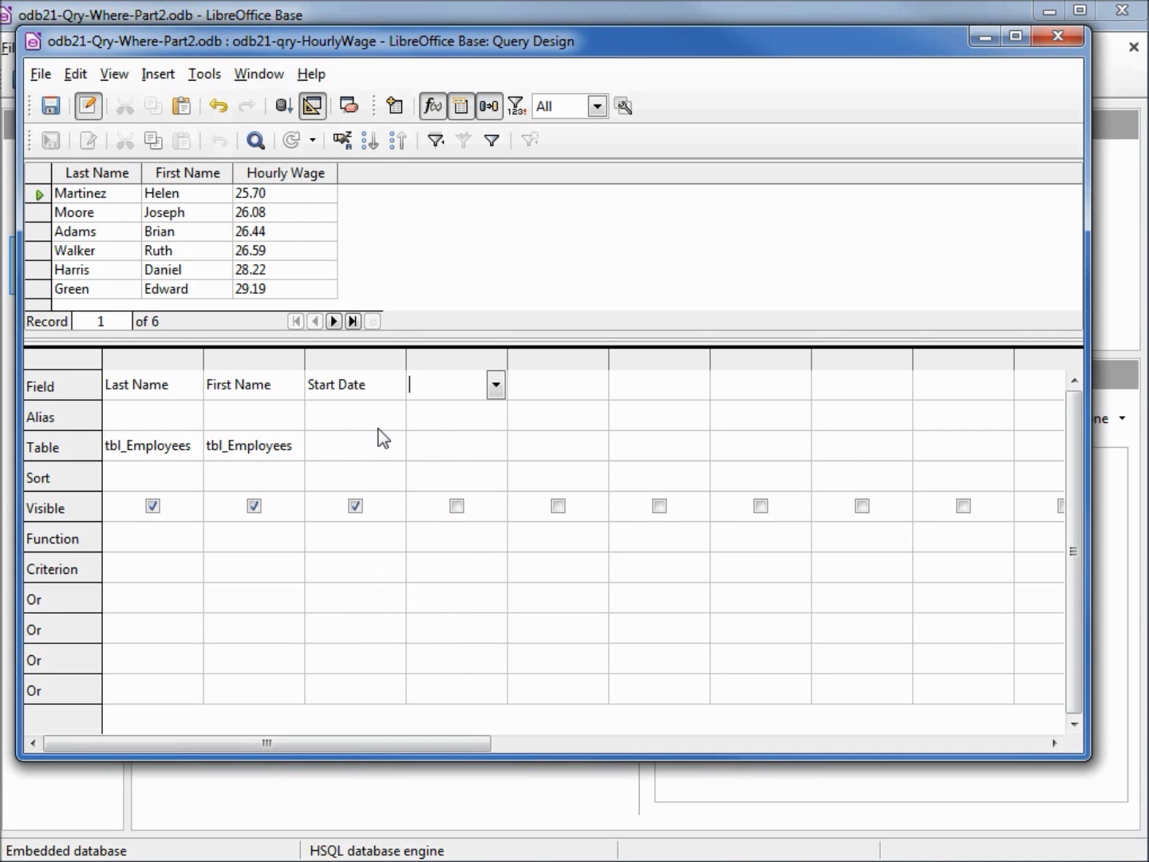
pyautogui.click(284, 108)
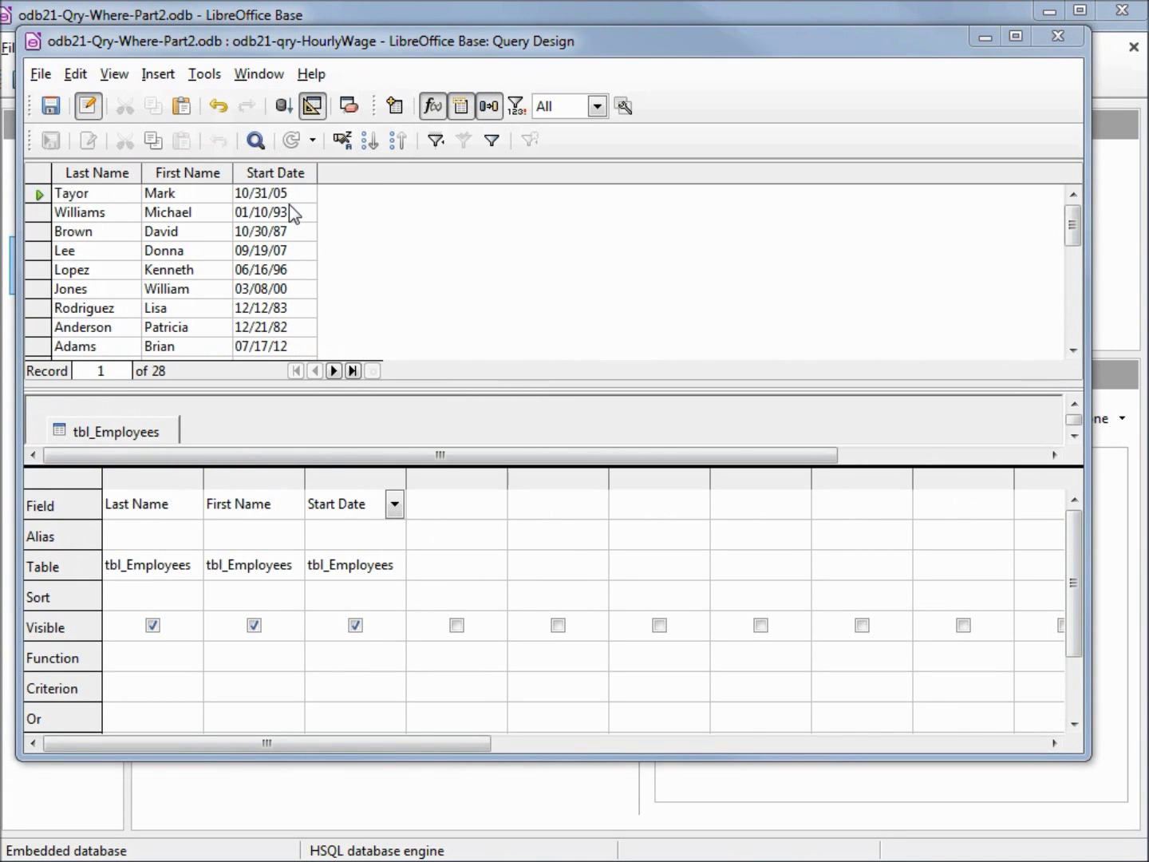
# Give Start Date the criterion > 1989/12/31
pyautogui.click(324, 691)
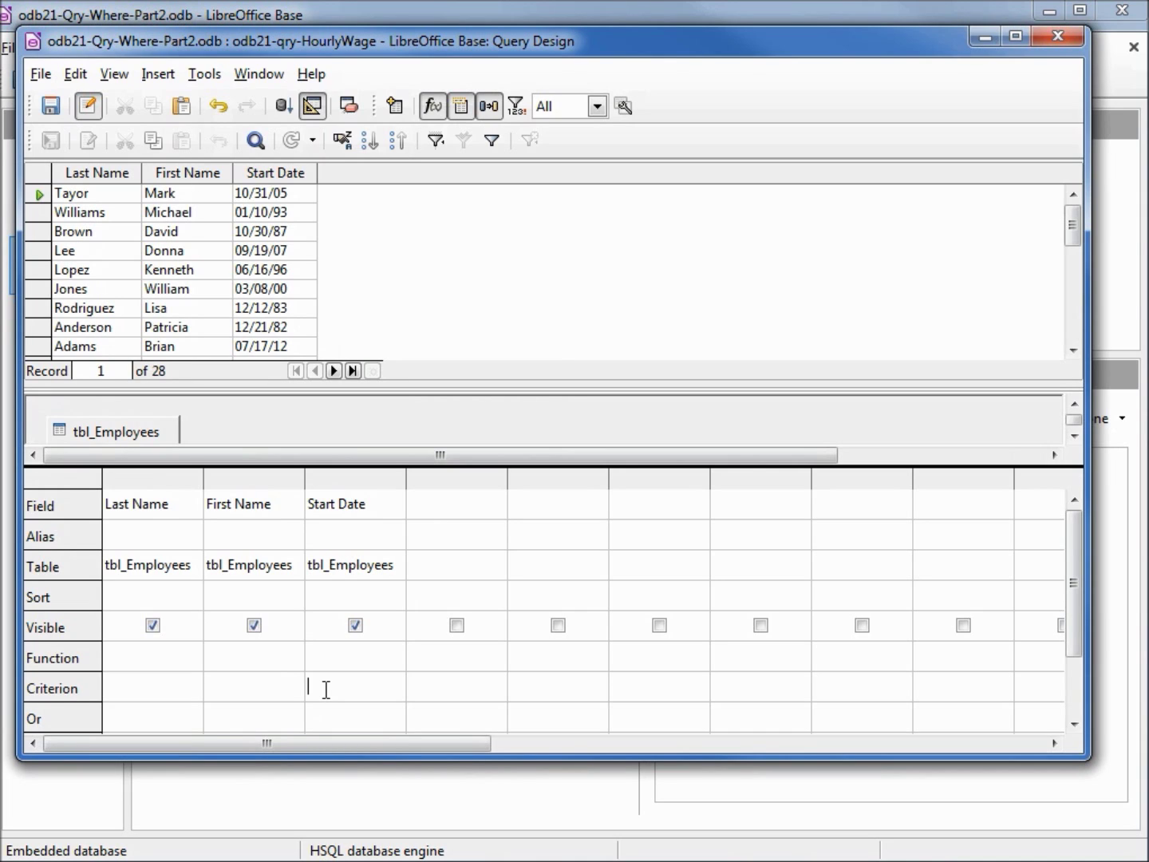
pyautogui.write('> 1989/12/31')
pyautogui.press('Return')
# Add a second Start Date column in column 4 with the criterion < 01-01-2000
pyautogui.click(469, 512)
pyautogui.click(495, 506)
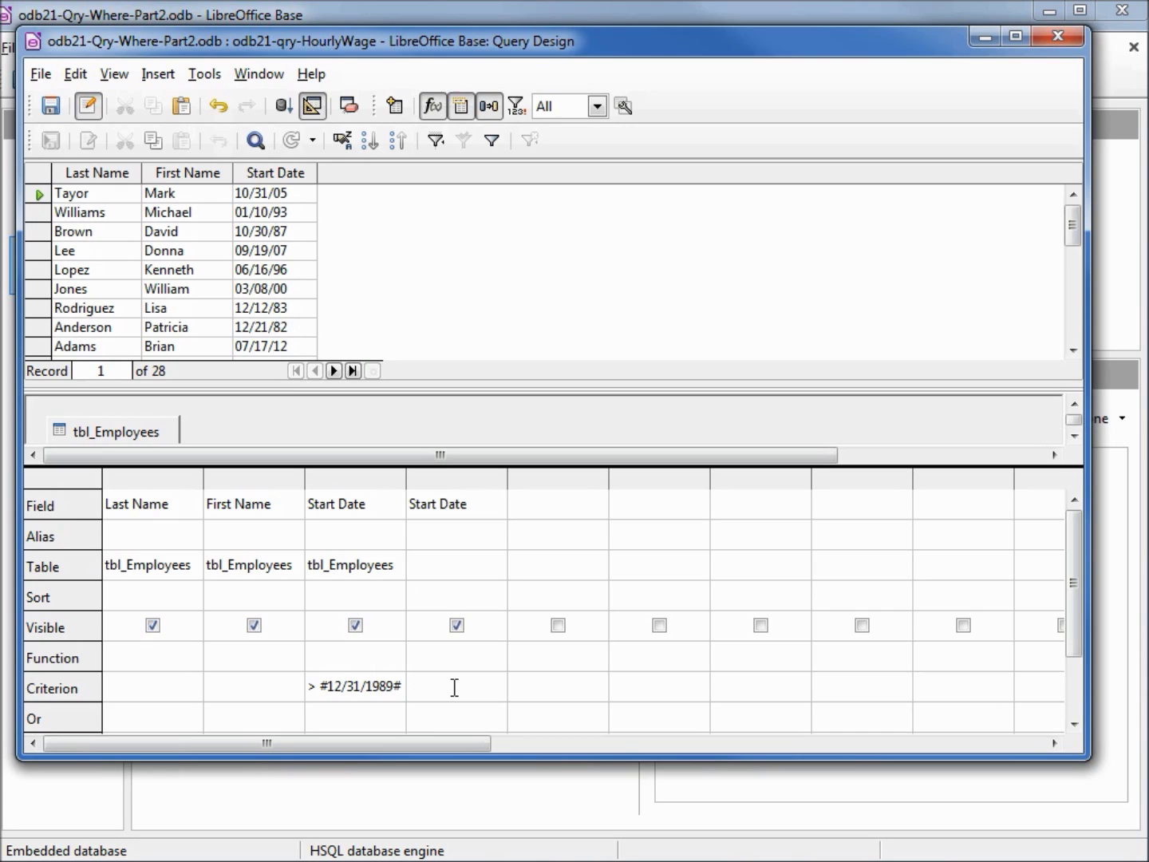
pyautogui.click(454, 686)
pyautogui.write('< 01-01-2000')
pyautogui.click(569, 679)
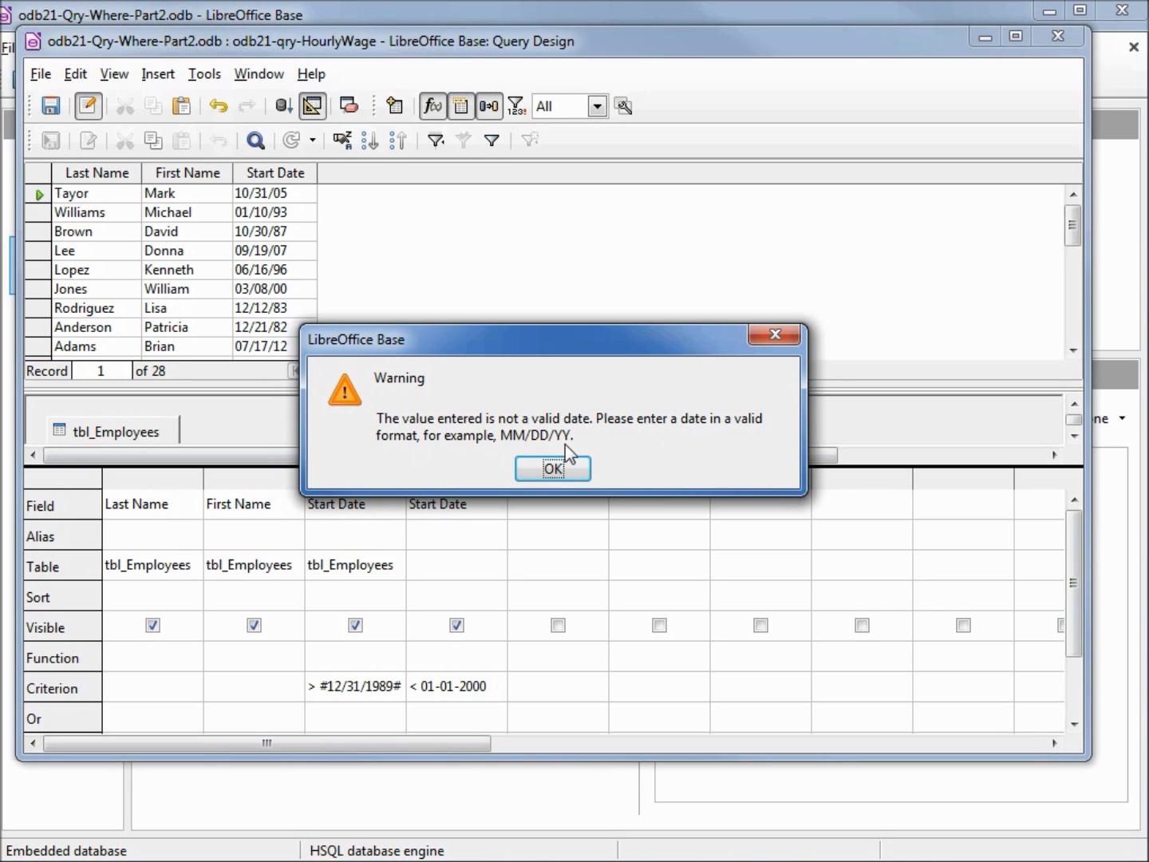
# Dismiss the invalid-date warning and change the second criterion's hyphens to slashes: < 01/01/2000
pyautogui.click(565, 470)
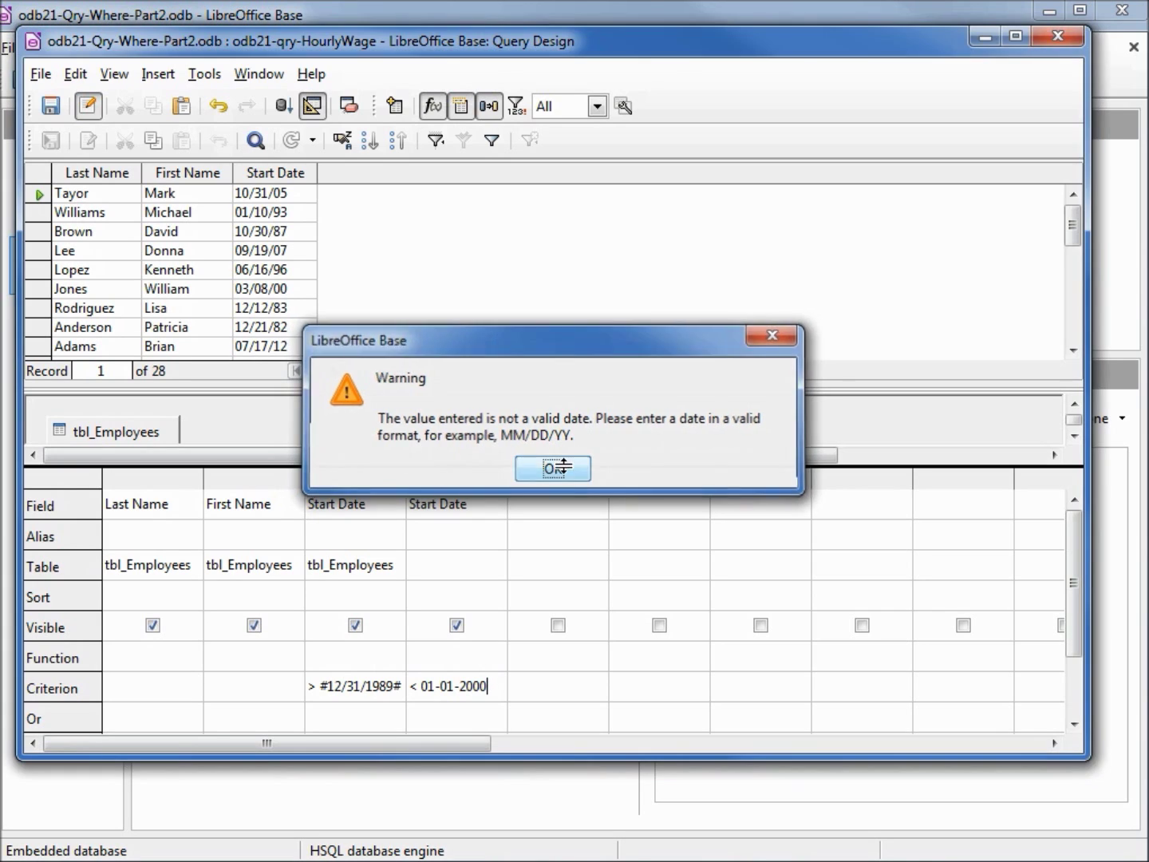
pyautogui.click(434, 686)
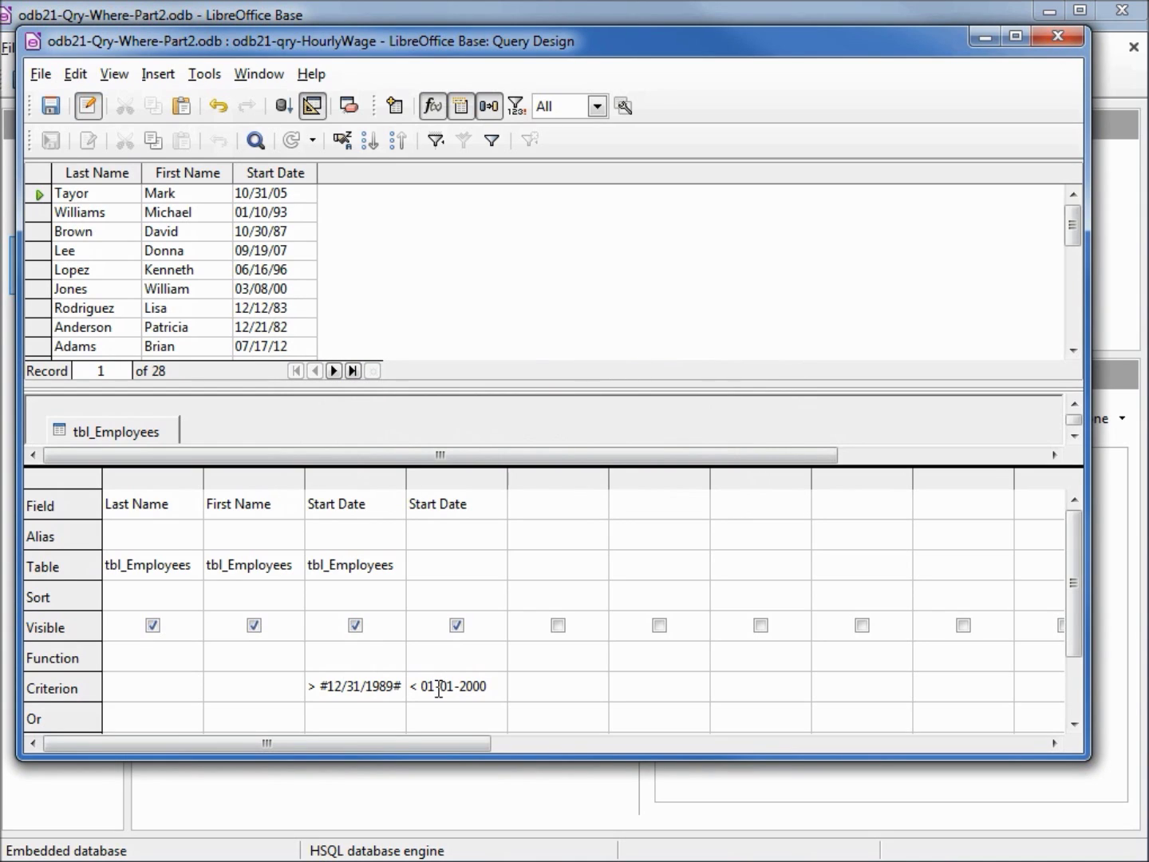
pyautogui.write('/')
pyautogui.press('Delete')
pyautogui.press('Right')
pyautogui.press('Right')
pyautogui.write('/')
pyautogui.press('Delete')
pyautogui.press('Tab')
# Hide the column 4 Start Date, set Start Date to sort ascending, and run the query
pyautogui.click(455, 626)
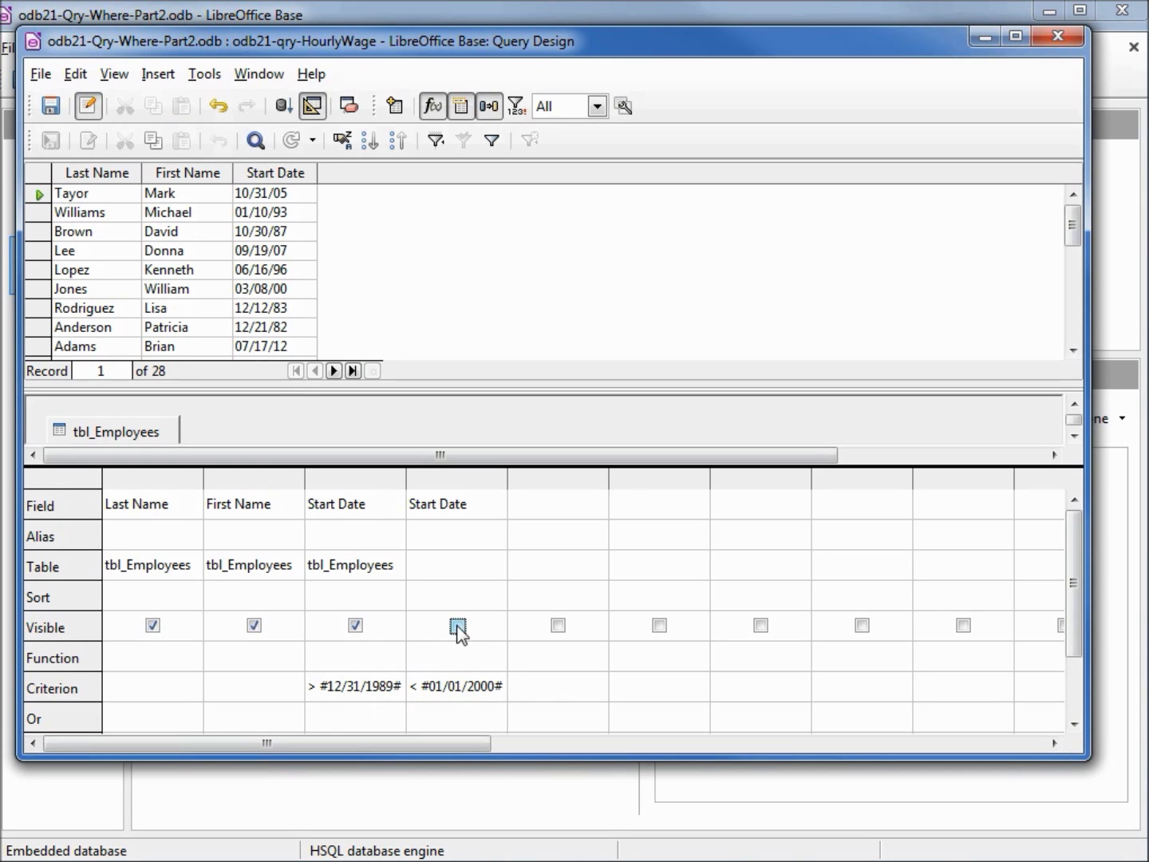
pyautogui.click(387, 597)
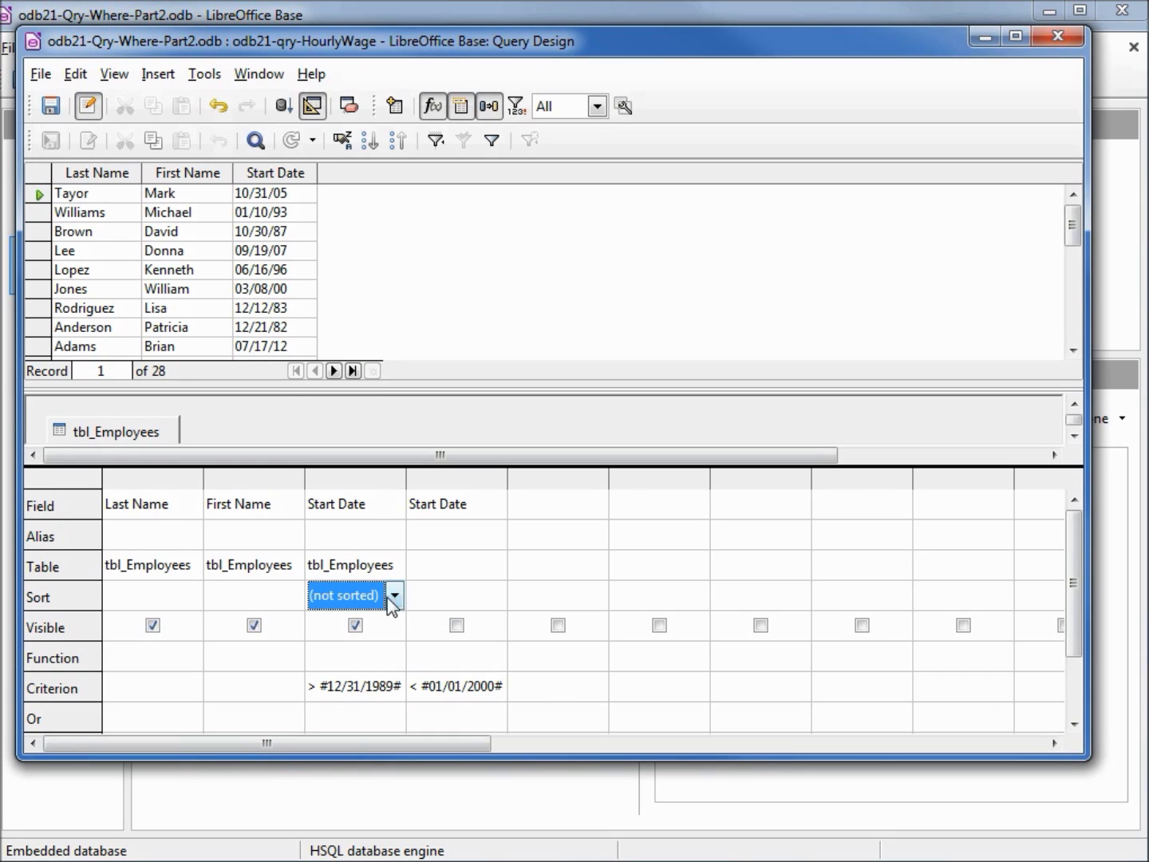
pyautogui.click(395, 594)
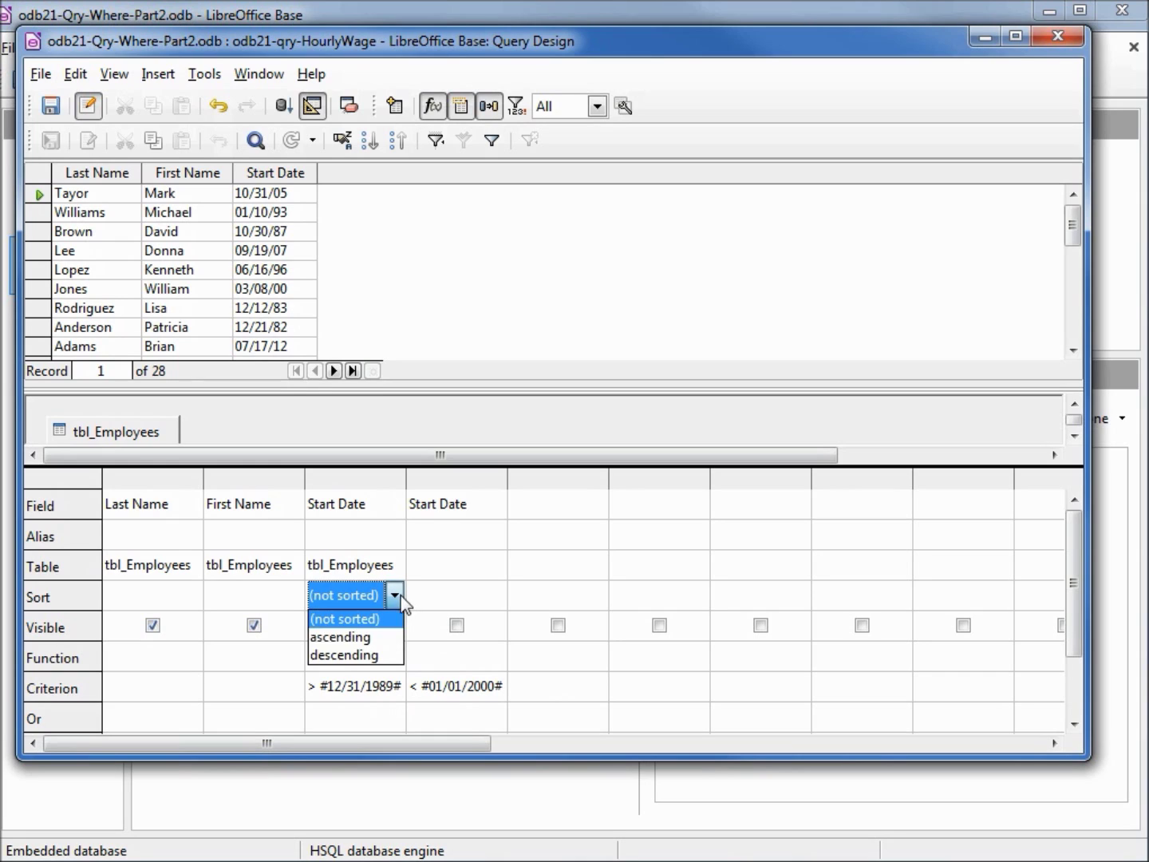
pyautogui.click(376, 638)
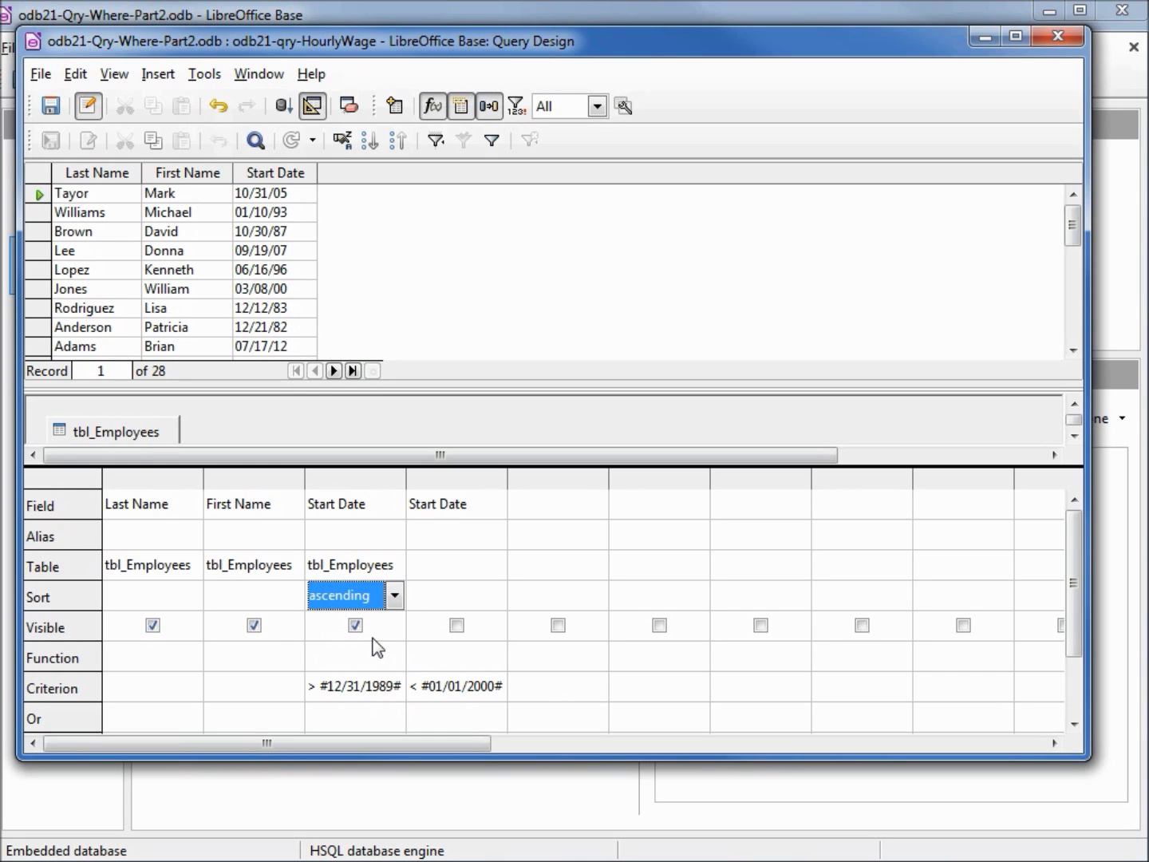
pyautogui.click(284, 106)
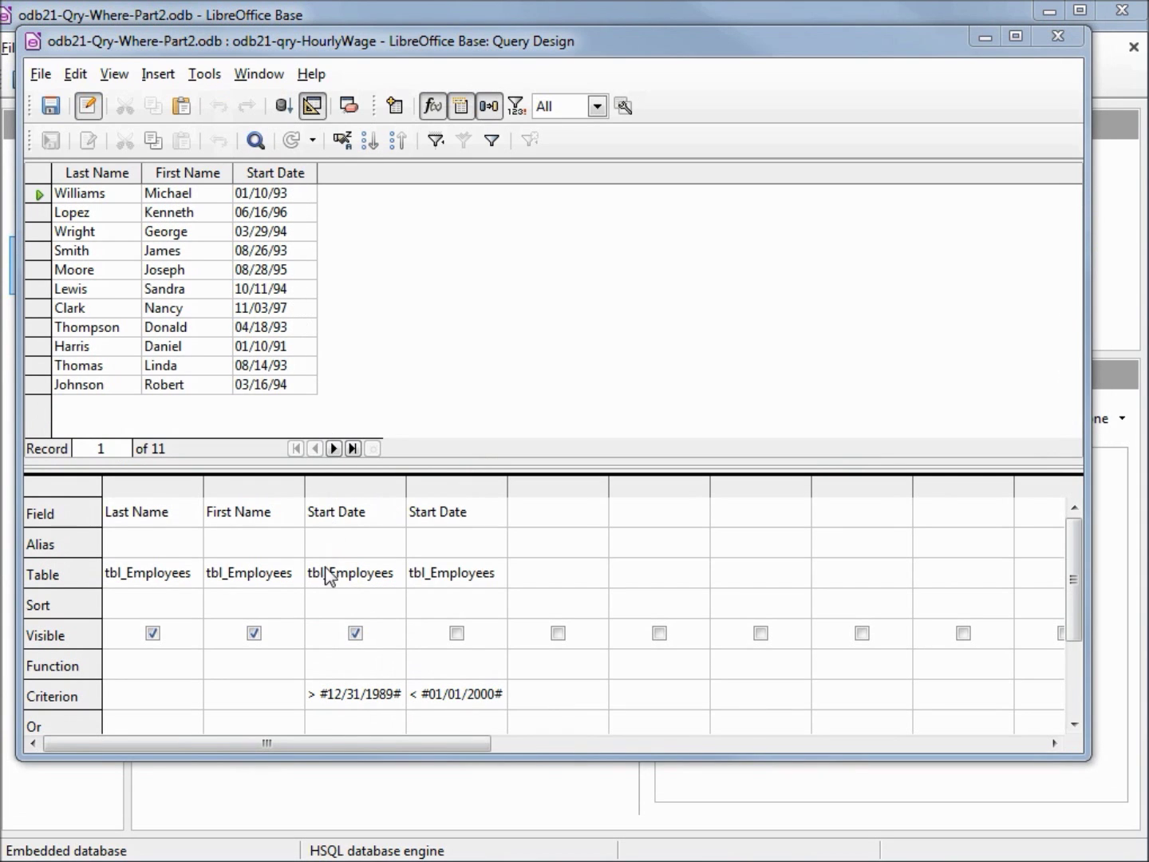
# Reapply the ascending Start Date sort and rerun, returning 11 employees from 01/10/91 to 11/03/97
pyautogui.click(335, 608)
pyautogui.click(394, 604)
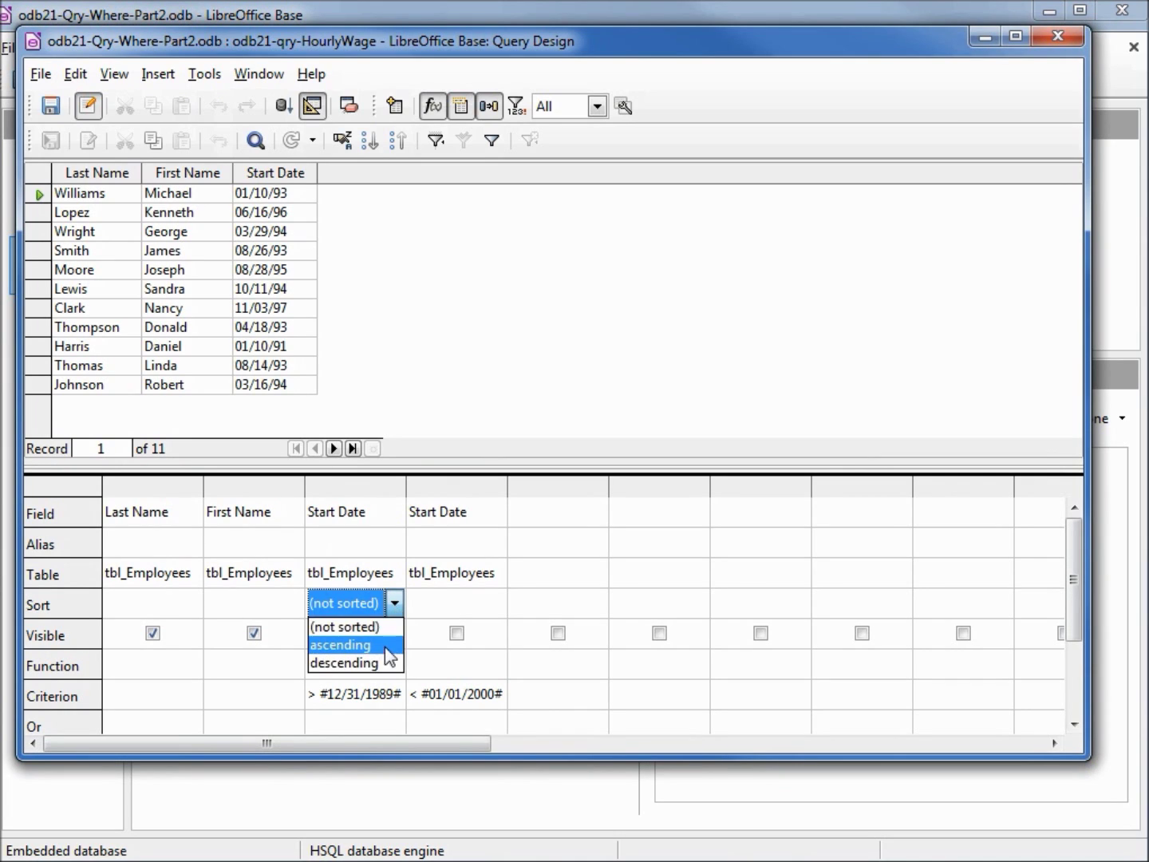
pyautogui.click(375, 648)
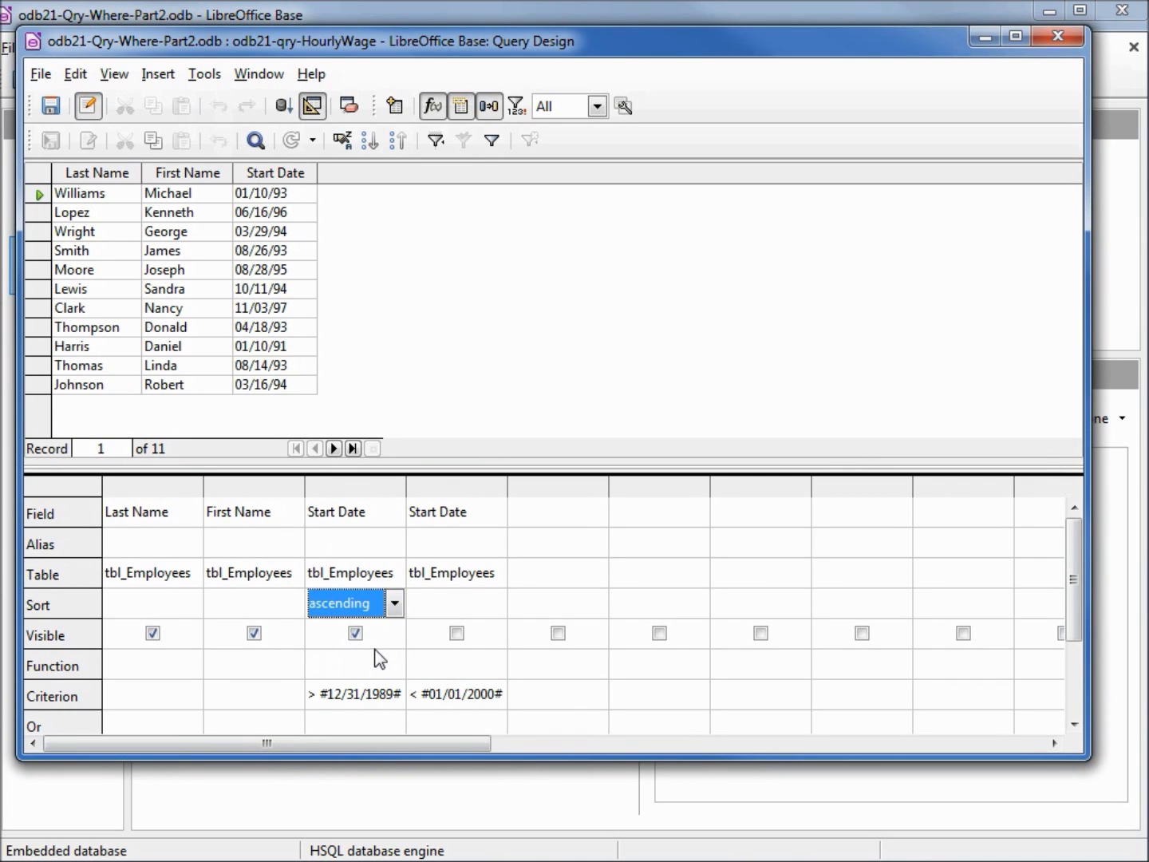
pyautogui.press('Tab')
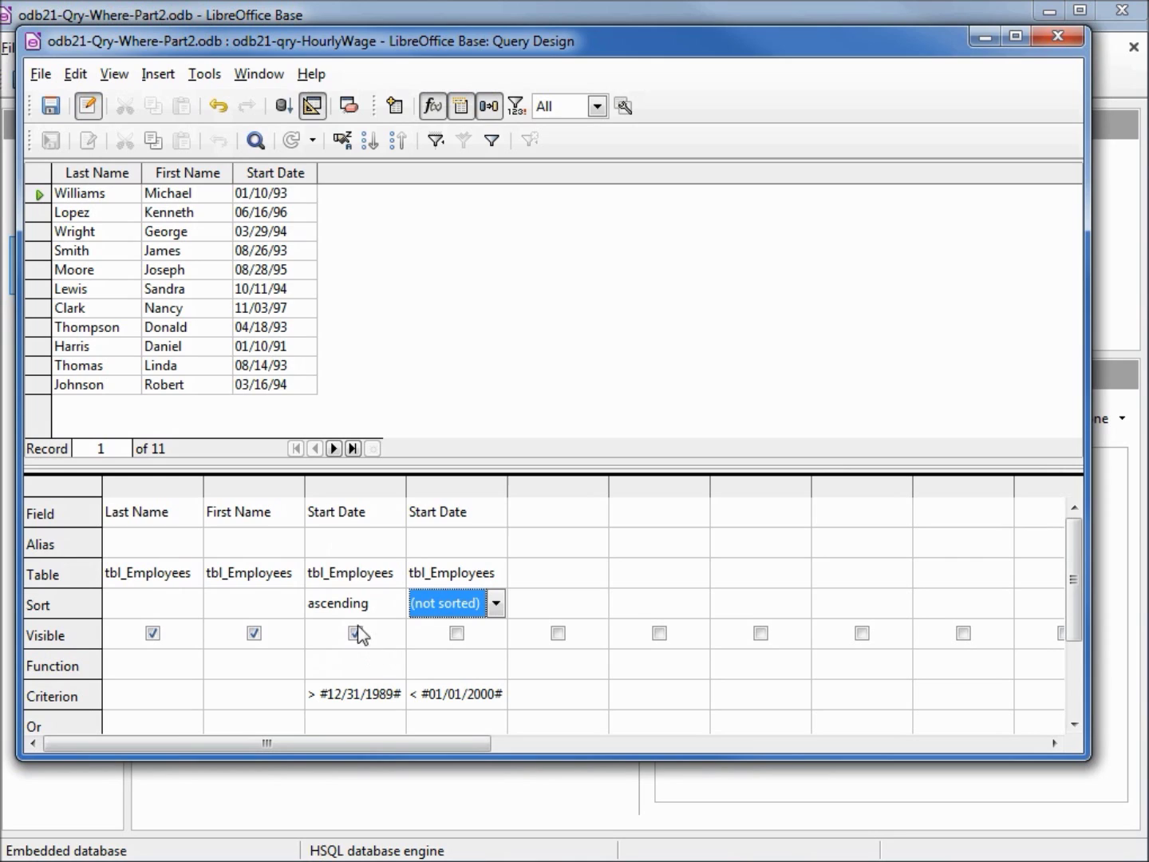
pyautogui.click(290, 104)
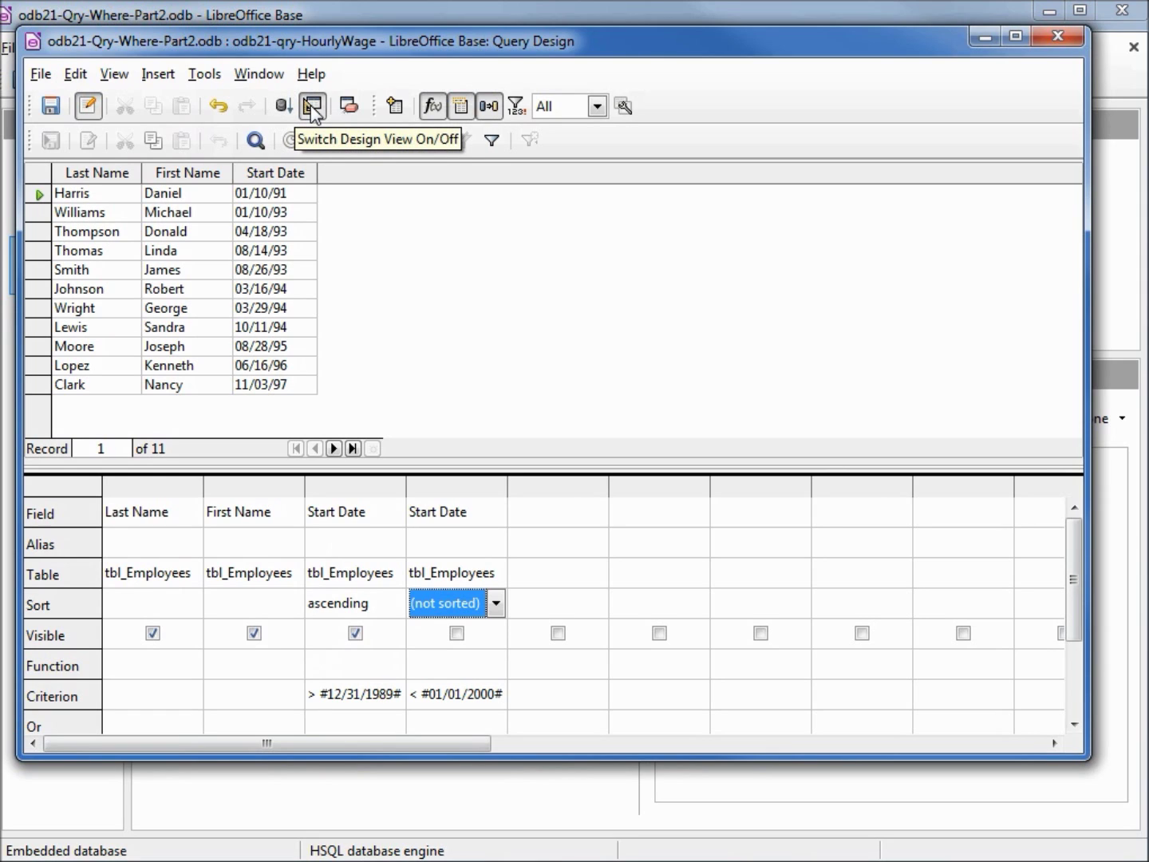
# Switch to SQL view and replace the statement with a multi-line version of the same query
pyautogui.click(313, 107)
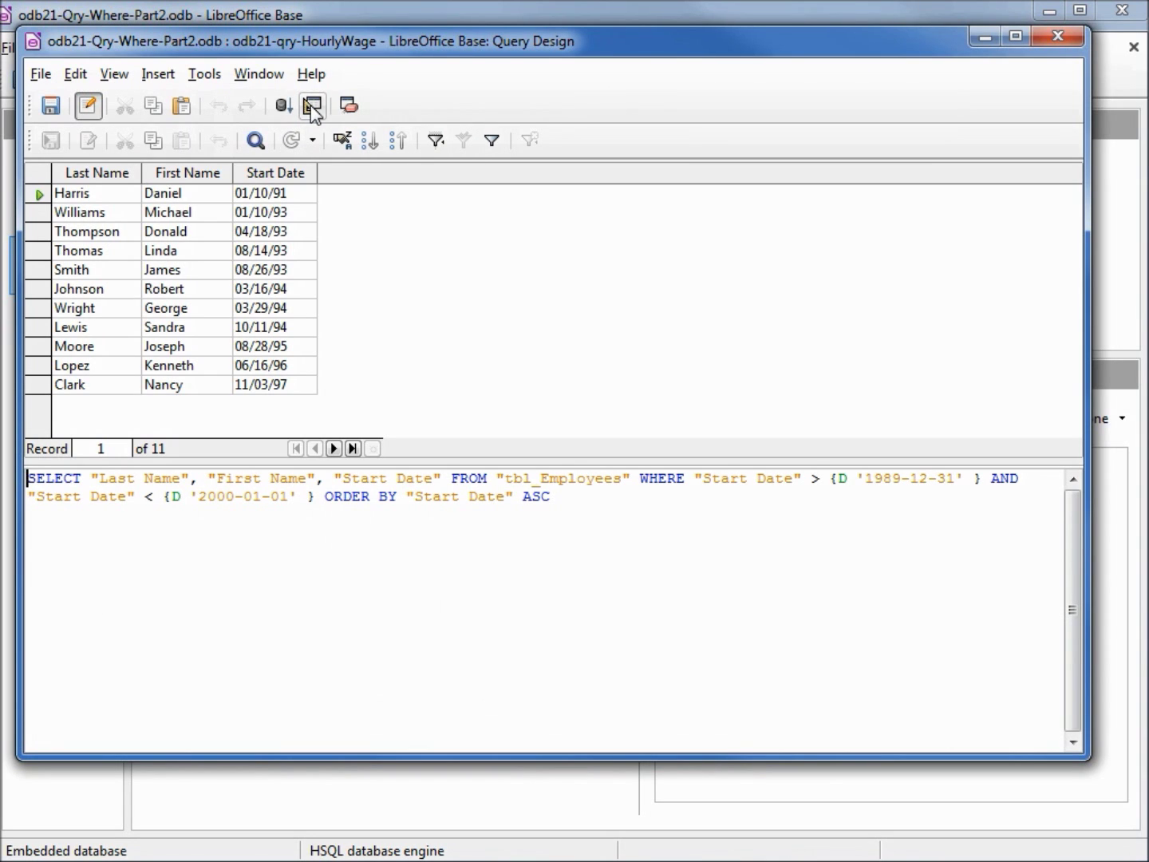
pyautogui.hotkey('ctrl', 'a')
pyautogui.write('SELECT       "Last Name"     , "First Name"     , "Start Date"  FROM       "tbl_Employees"  WHERE       "Start Date" > {D \'1989-12-31\' }   AND "Start Date" < {D \'2000-01-01\' }  ORDER BY       "Start Date" ASC')
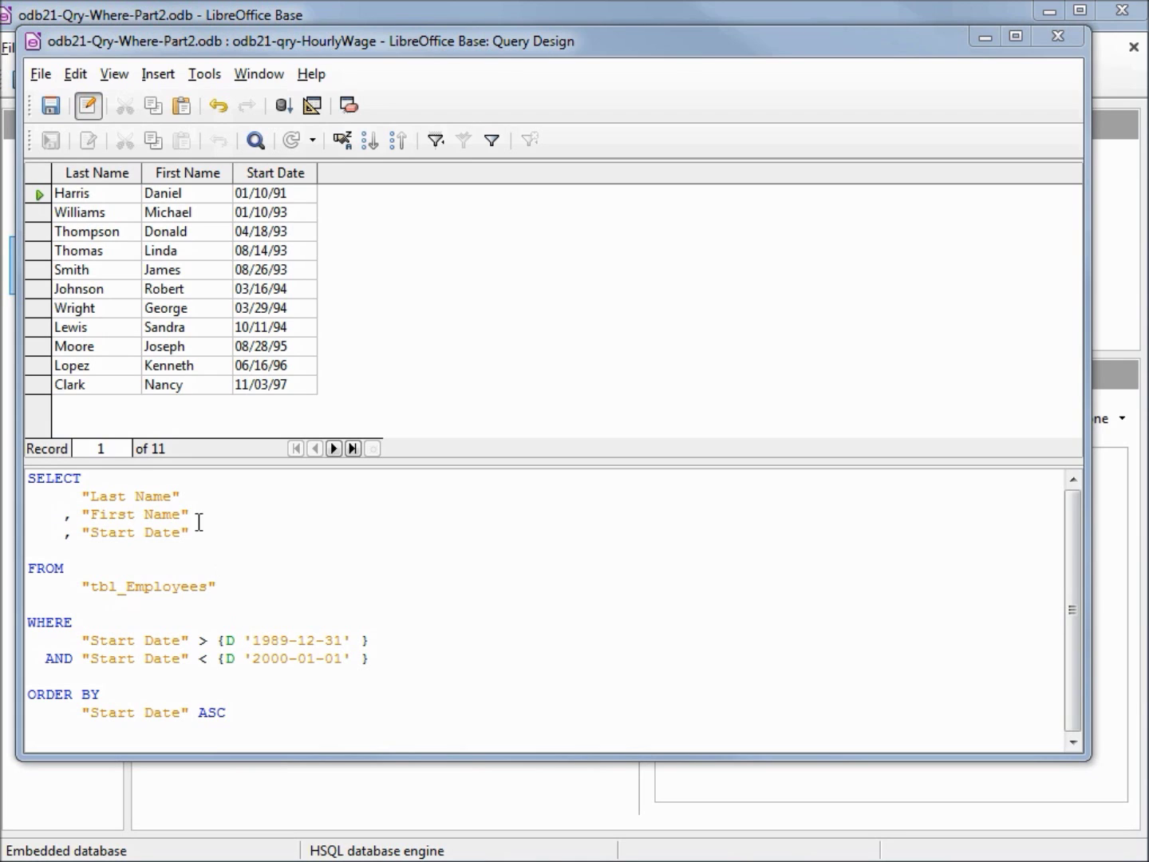
# Save the query as odb21-qry-StartDate and close the Query Design window
pyautogui.click(41, 74)
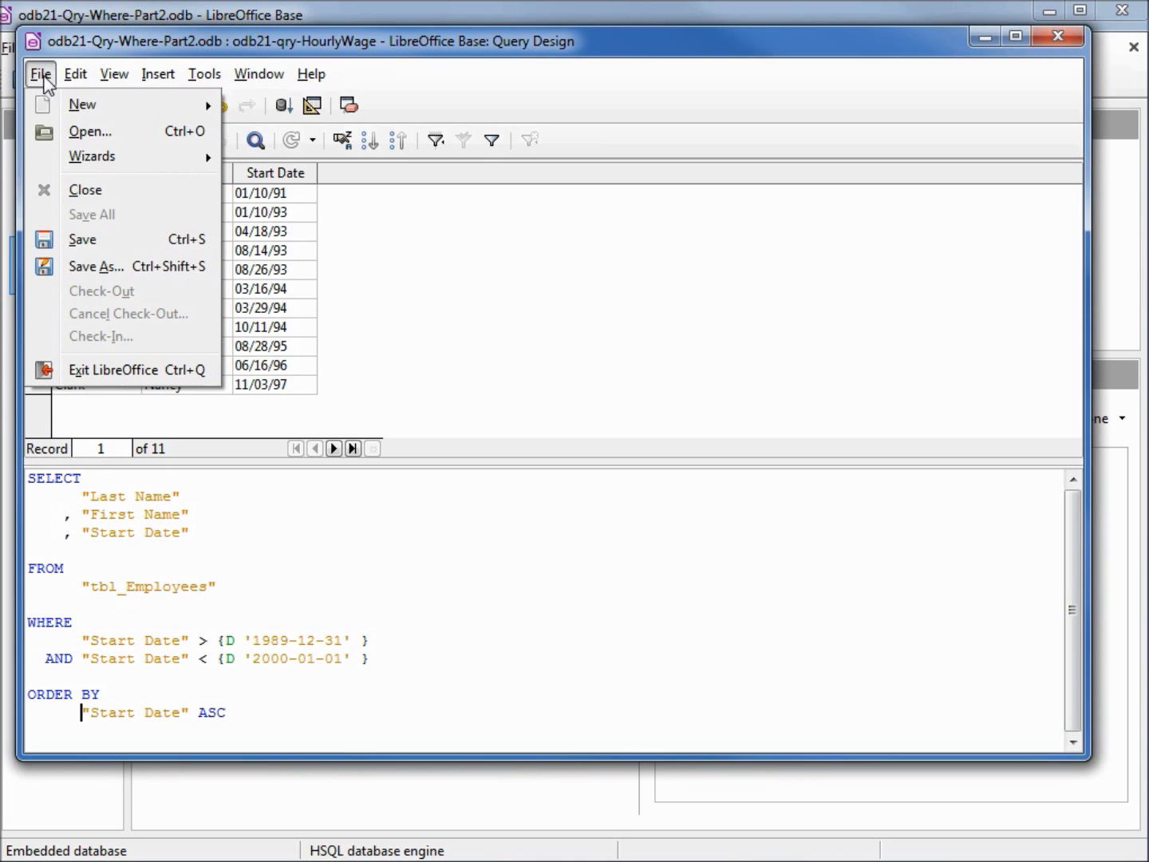
pyautogui.click(85, 267)
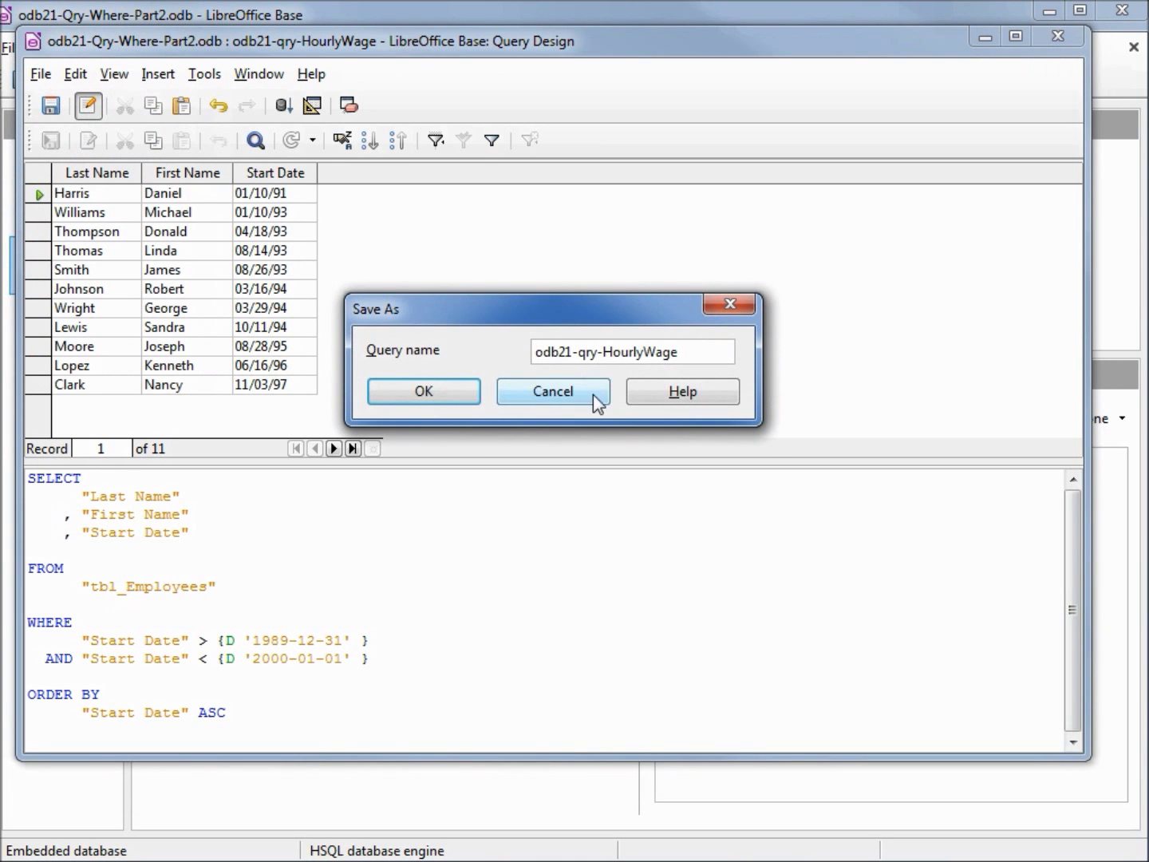
pyautogui.click(603, 351)
pyautogui.moveTo(605, 351); pyautogui.dragTo(816, 370)
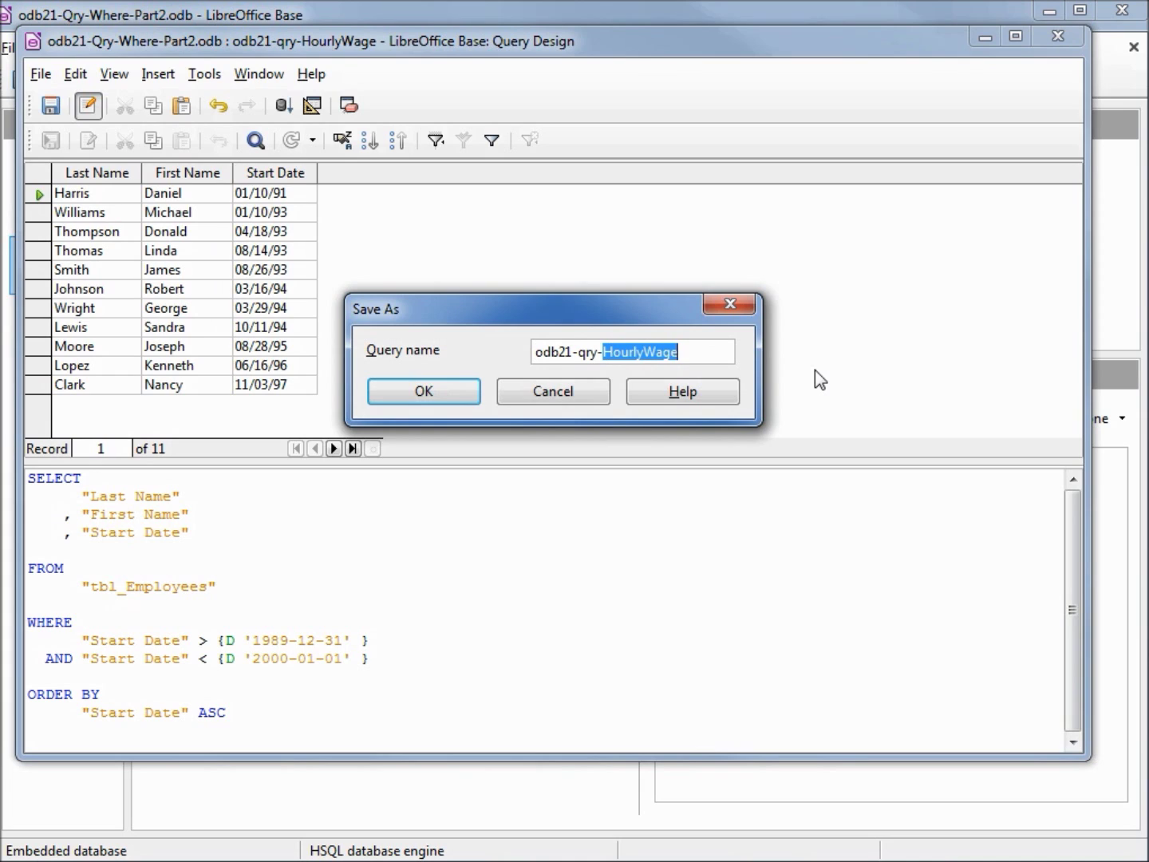
pyautogui.write('StartDate')
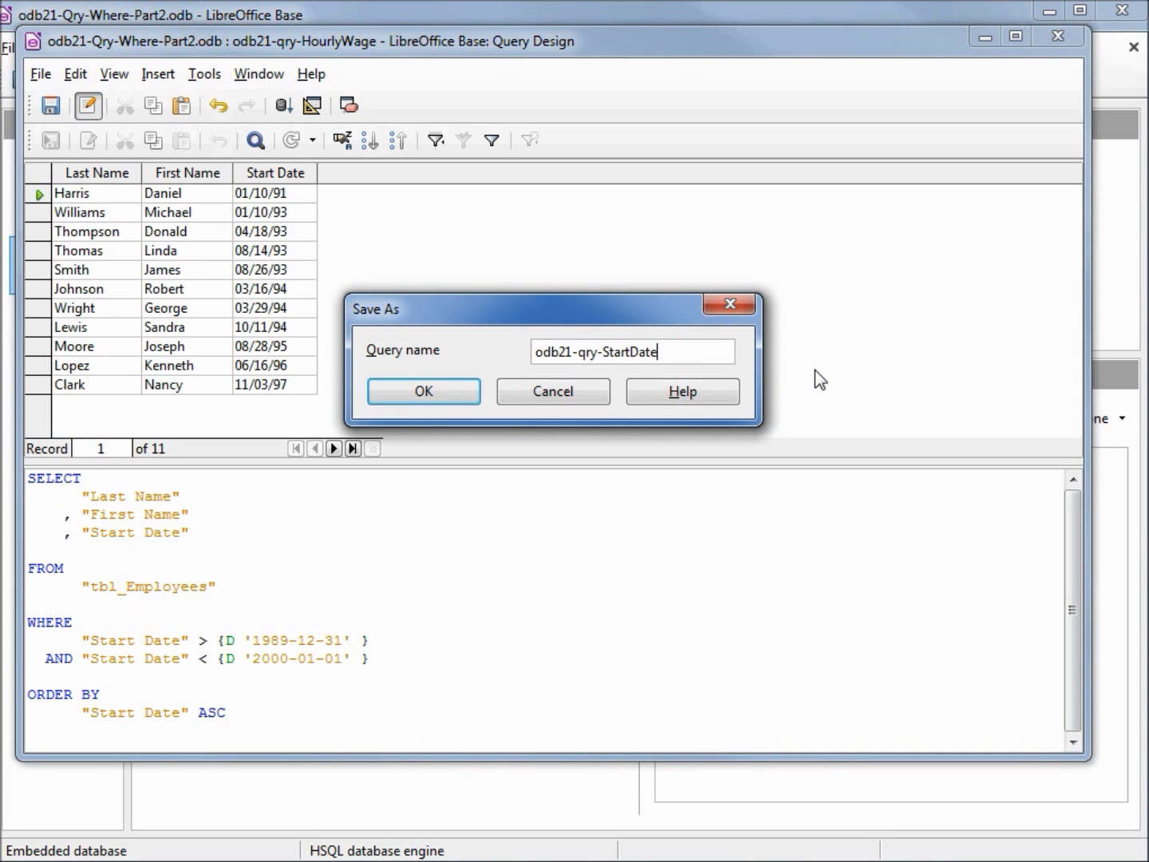
pyautogui.click(424, 393)
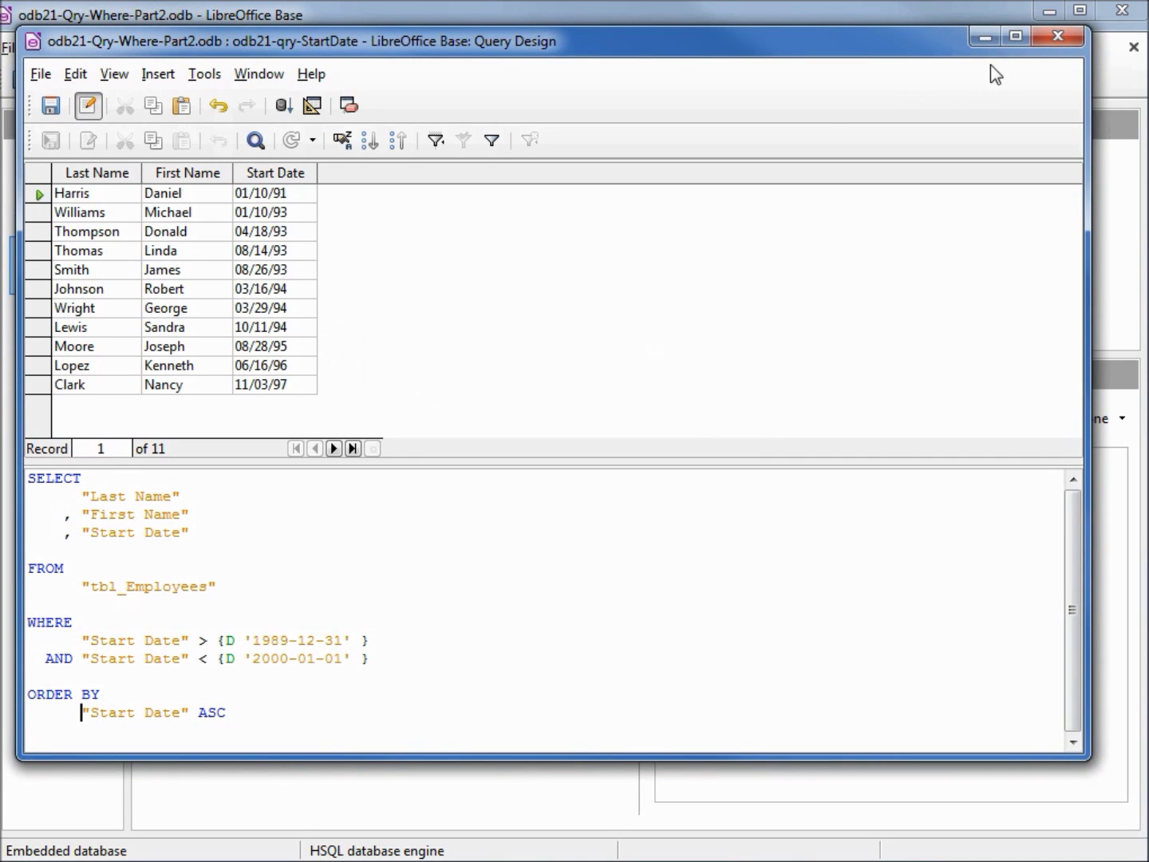
pyautogui.click(1058, 38)
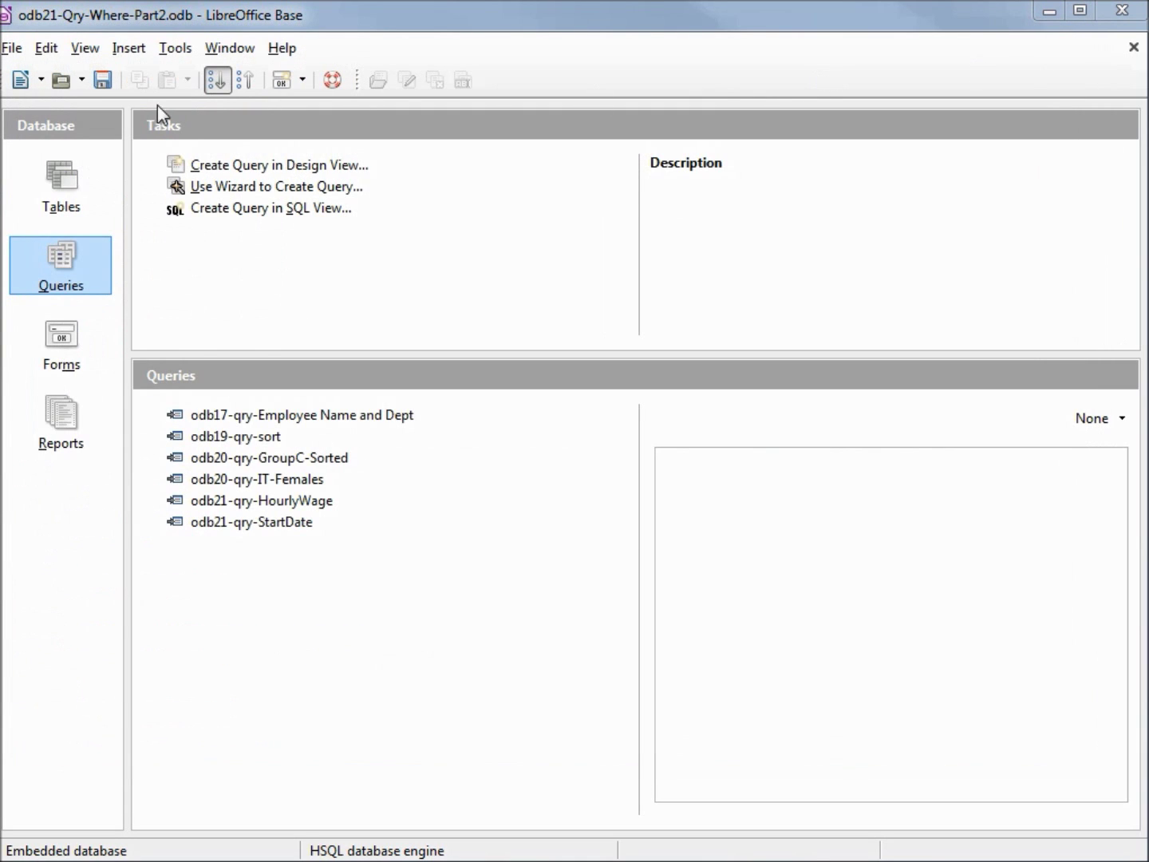